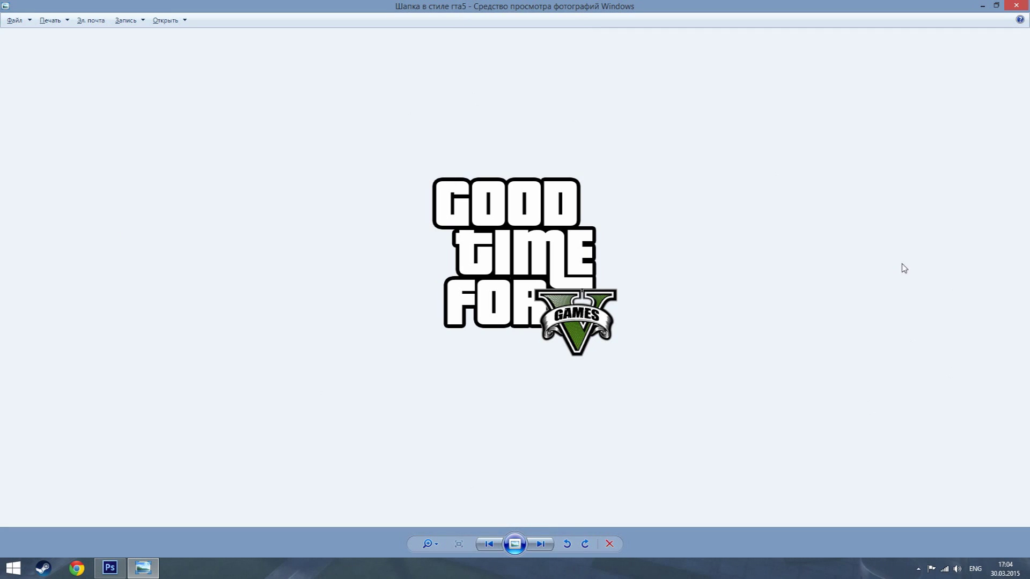
- Hide the Photo Viewer preview and create a new 1000 × 1000 px white document
{"action": "left_click", "coordinate": [982, 6]}
{"action": "left_click", "coordinate": [28, 7]}
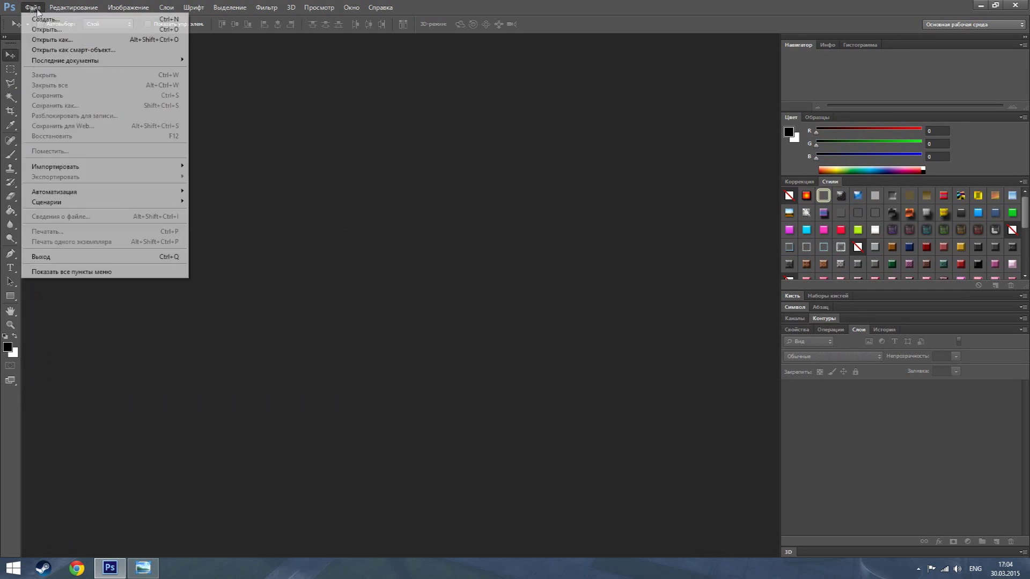
{"action": "left_click", "coordinate": [32, 22]}
{"action": "key", "text": "Tab"}
{"action": "key", "text": "Tab"}
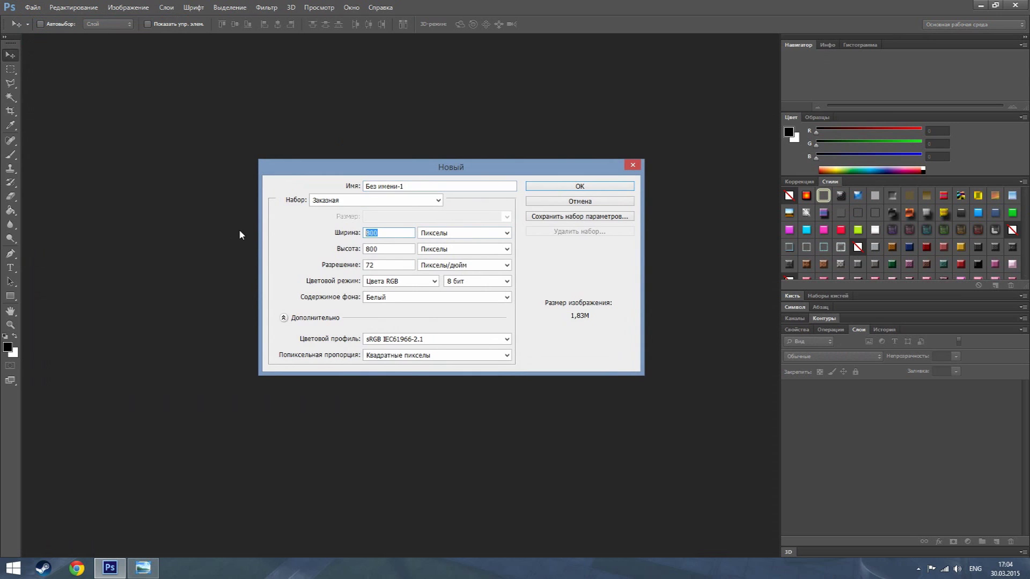
{"action": "type", "text": "1000"}
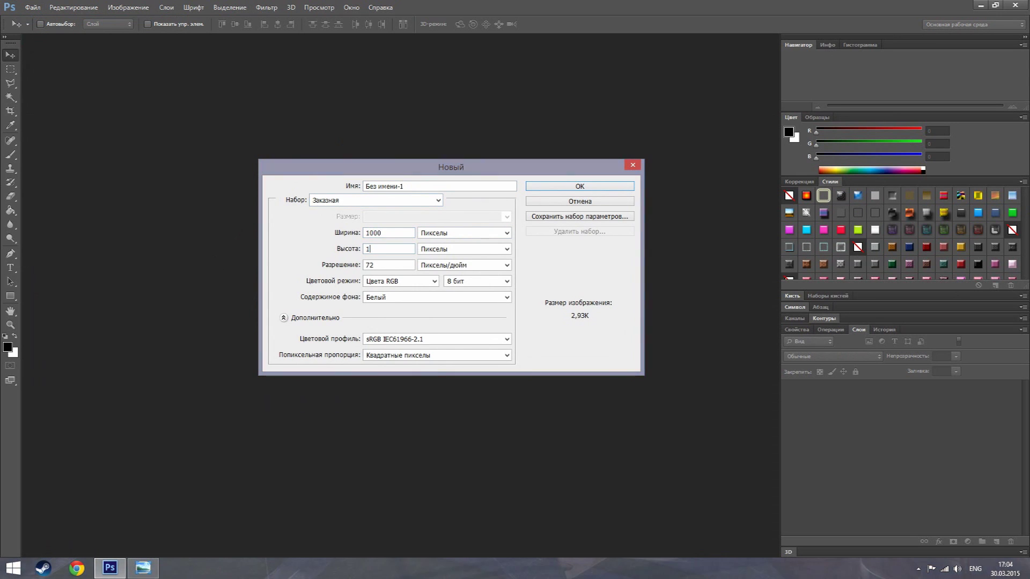
{"action": "key", "text": "Tab"}
{"action": "type", "text": "1000"}
{"action": "left_click", "coordinate": [607, 186]}
- Dock the document and add a GOOD text layer near the top centre
{"action": "left_click_drag", "start_coordinate": [160, 45], "coordinate": [174, 36]}
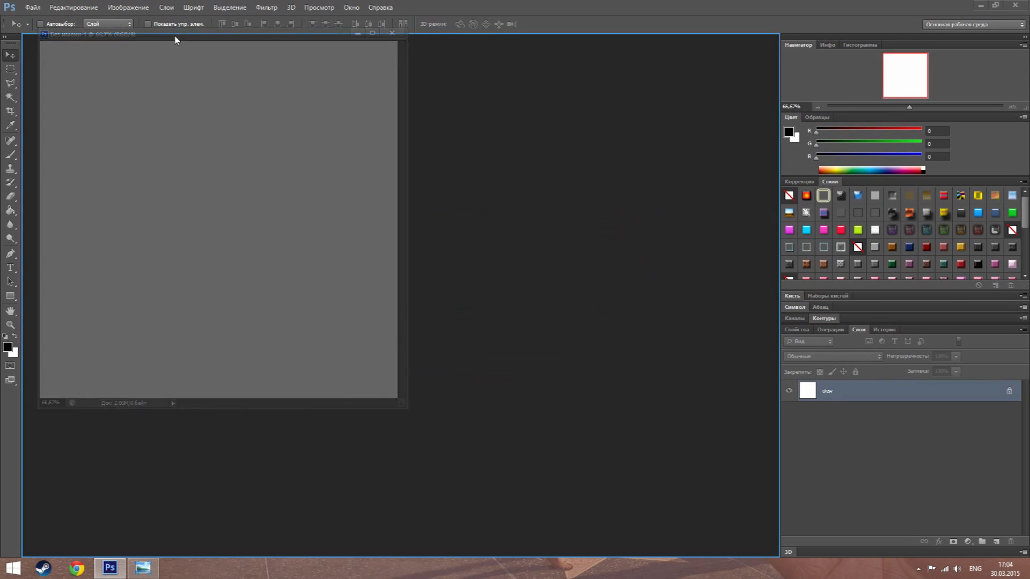
{"action": "left_click", "coordinate": [10, 267]}
{"action": "left_click", "coordinate": [296, 246]}
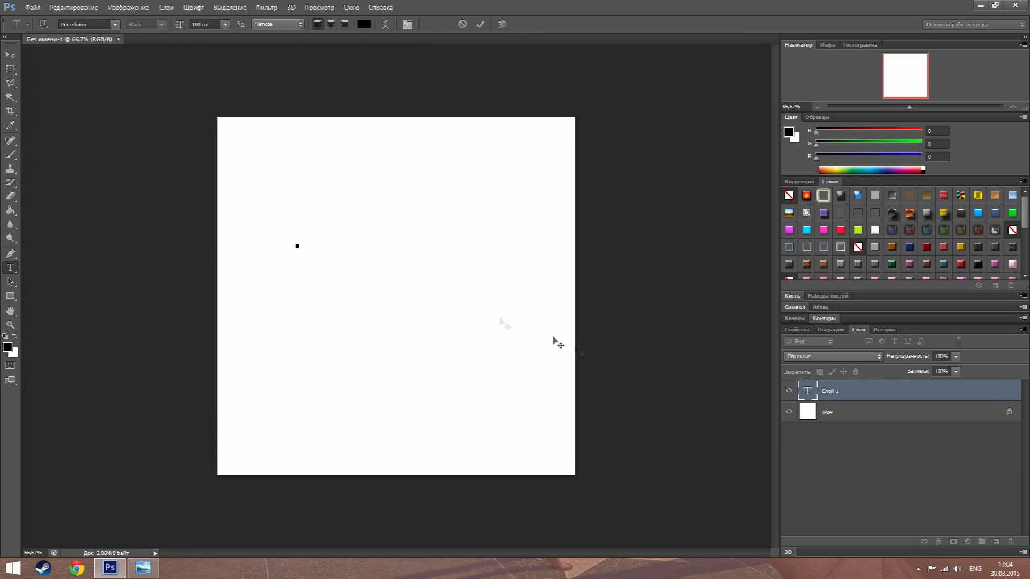
{"action": "type", "text": "G"}
{"action": "key", "text": "BackSpace"}
{"action": "type", "text": "GOOD"}
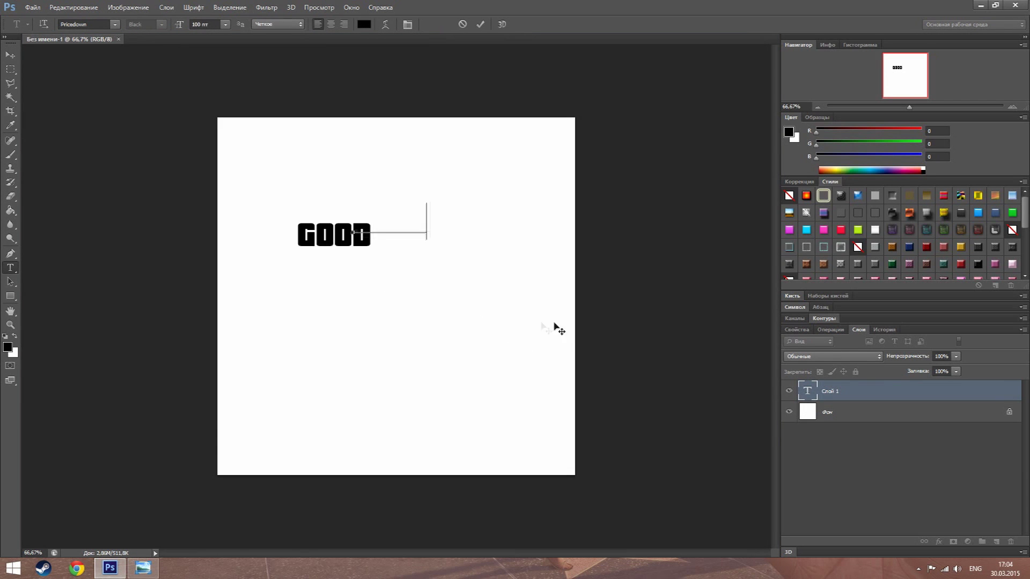
{"action": "left_click_drag", "start_coordinate": [556, 329], "coordinate": [619, 313]}
{"action": "key", "text": "ctrl+Return"}
- Add a second text layer reading TIME just under GOOD
{"action": "left_click", "coordinate": [377, 328]}
{"action": "type", "text": "ti"}
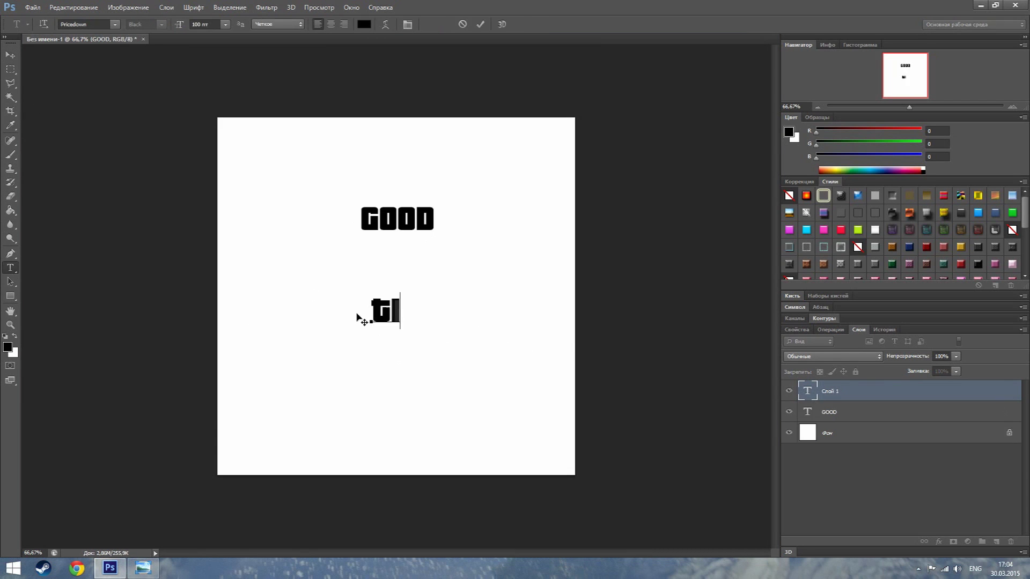
{"action": "type", "text": "me"}
{"action": "left_click_drag", "start_coordinate": [552, 397], "coordinate": [523, 362]}
{"action": "key", "text": "ctrl+Return"}
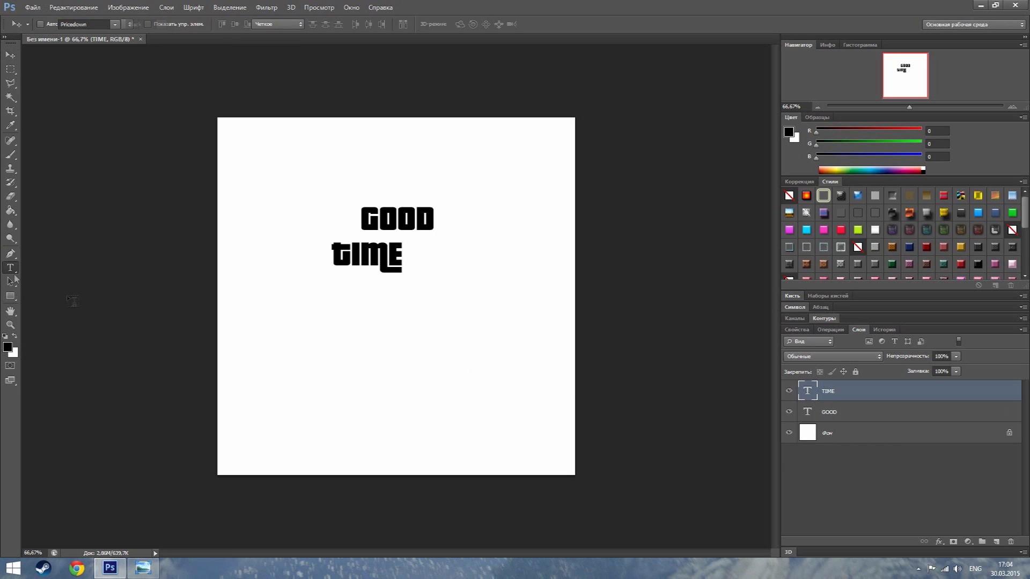
- Add a third text layer reading FOR beneath TIME
{"action": "left_click", "coordinate": [320, 348]}
{"action": "type", "text": "fo"}
{"action": "key", "text": "BackSpace"}
{"action": "type", "text": "or"}
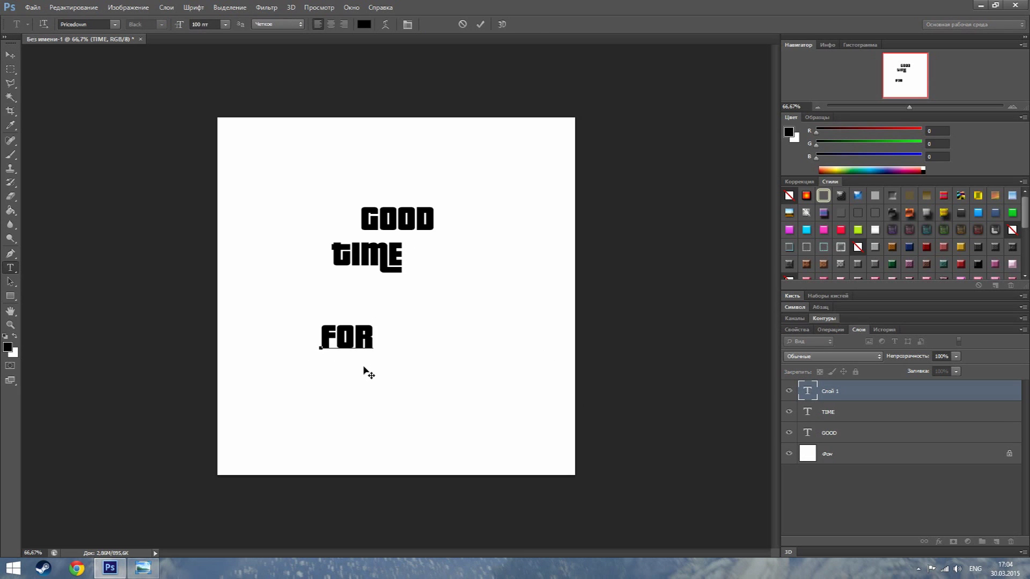
{"action": "left_click_drag", "start_coordinate": [396, 346], "coordinate": [430, 316]}
{"action": "left_click_drag", "start_coordinate": [910, 106], "coordinate": [922, 111]}
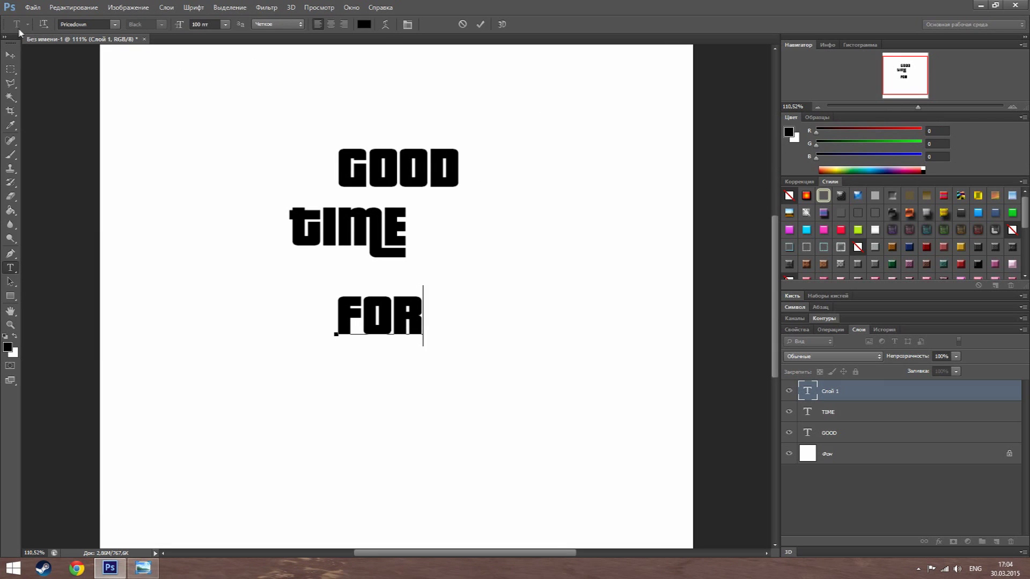
{"action": "key", "text": "ctrl+Return"}
{"action": "key", "text": "v"}
{"action": "left_click", "coordinate": [10, 268]}
- Enlarge the GOOD and TIME text to 130 pt
{"action": "left_click", "coordinate": [458, 166]}
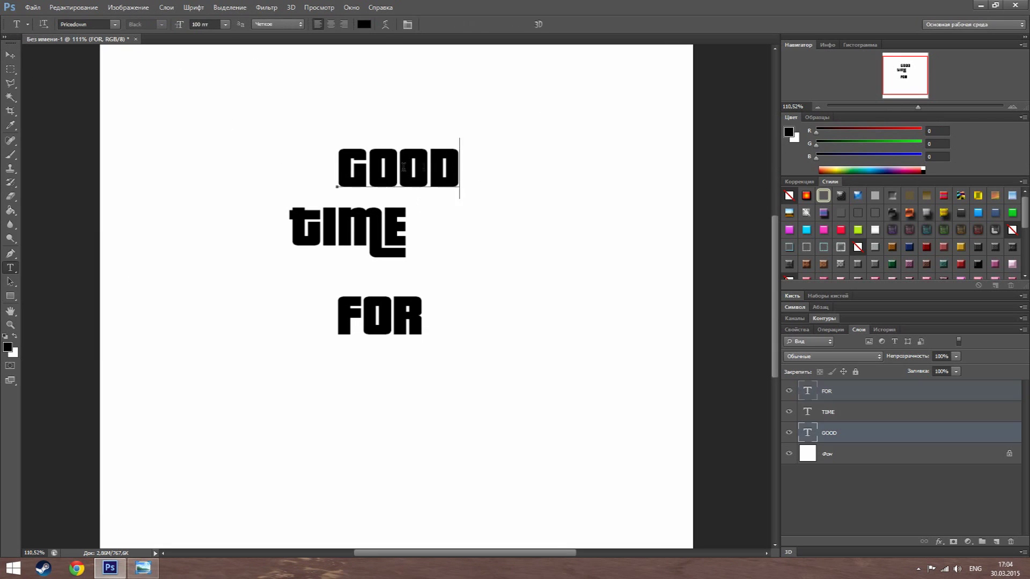
{"action": "key", "text": "ctrl+a"}
{"action": "type", "text": "130"}
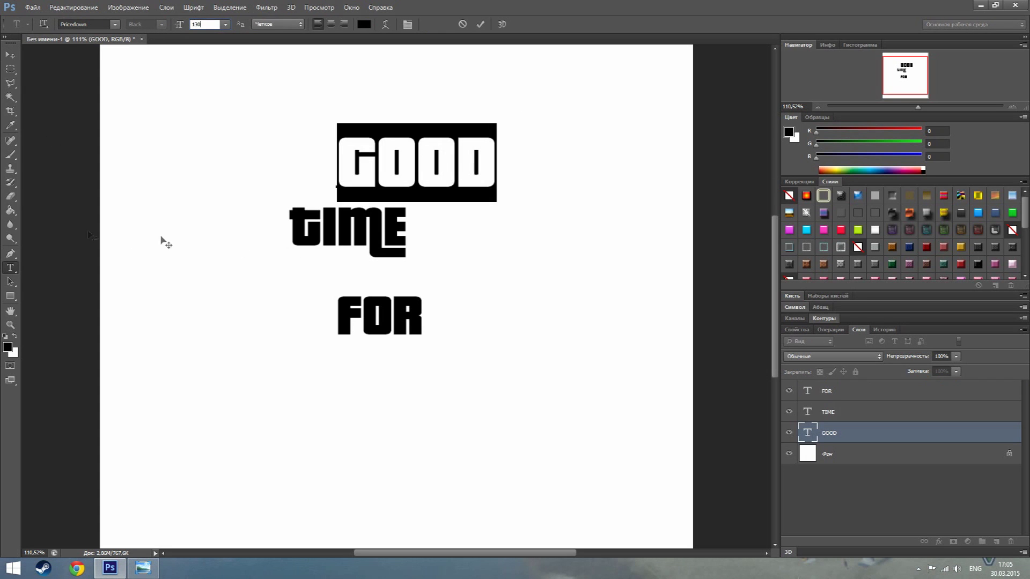
{"action": "left_click", "coordinate": [823, 418]}
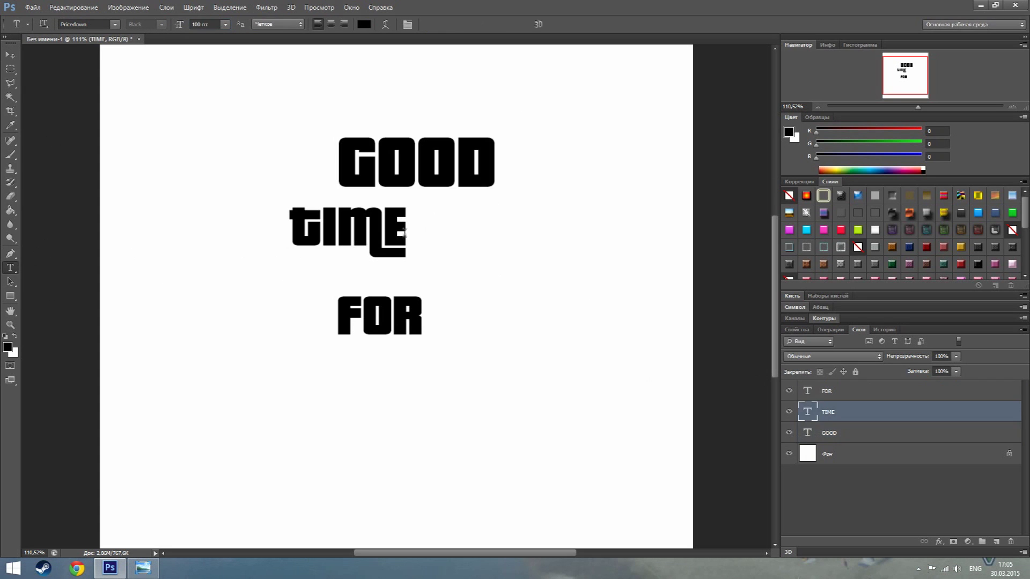
{"action": "left_click", "coordinate": [199, 24]}
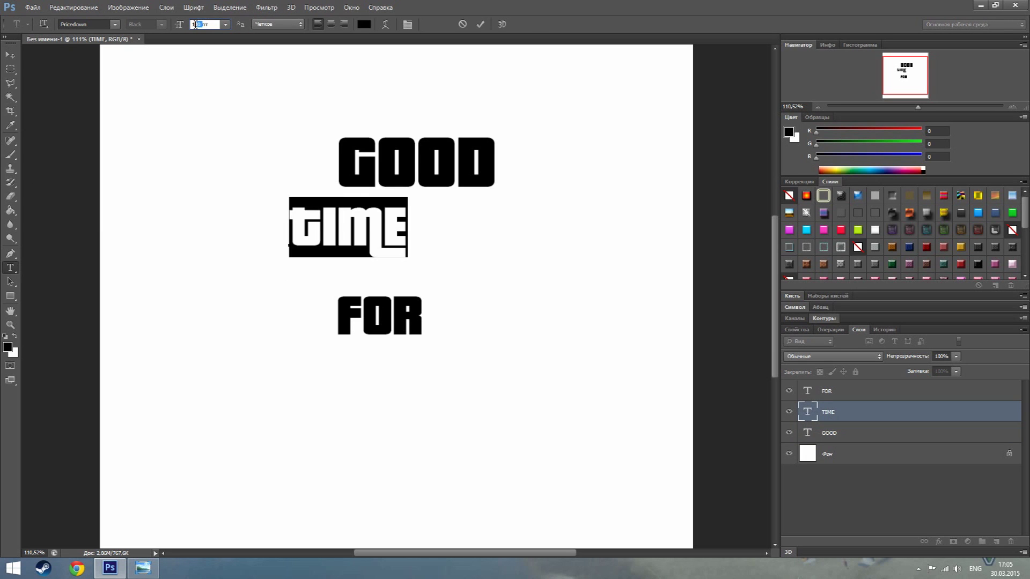
{"action": "key", "text": "Return"}
{"action": "left_click", "coordinate": [855, 432]}
- Enlarge FOR, shift it lower, and set TIME overlapping above it
{"action": "left_click", "coordinate": [826, 391]}
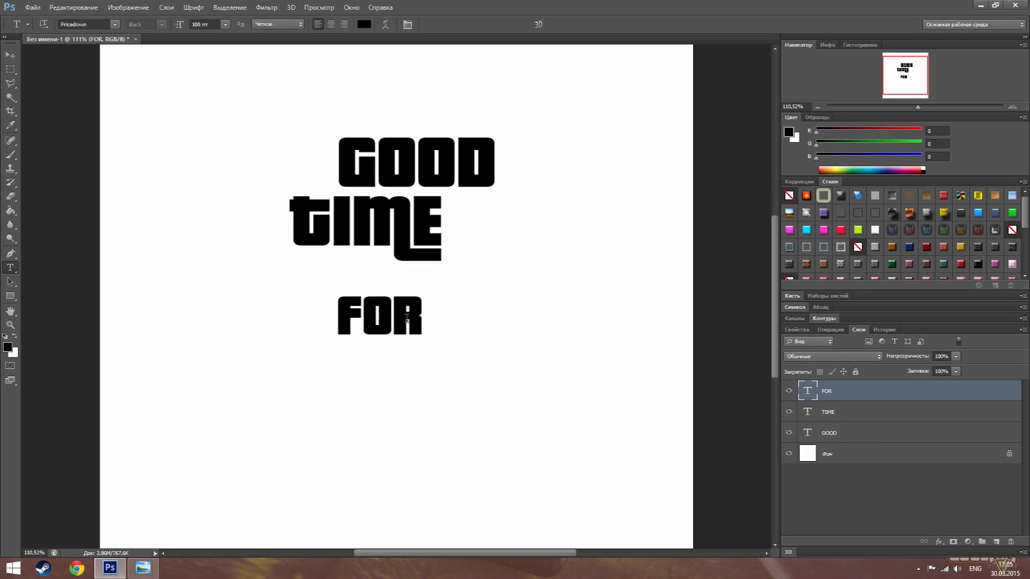
{"action": "double_click", "coordinate": [353, 307]}
{"action": "left_click_drag", "start_coordinate": [213, 25], "coordinate": [518, 392]}
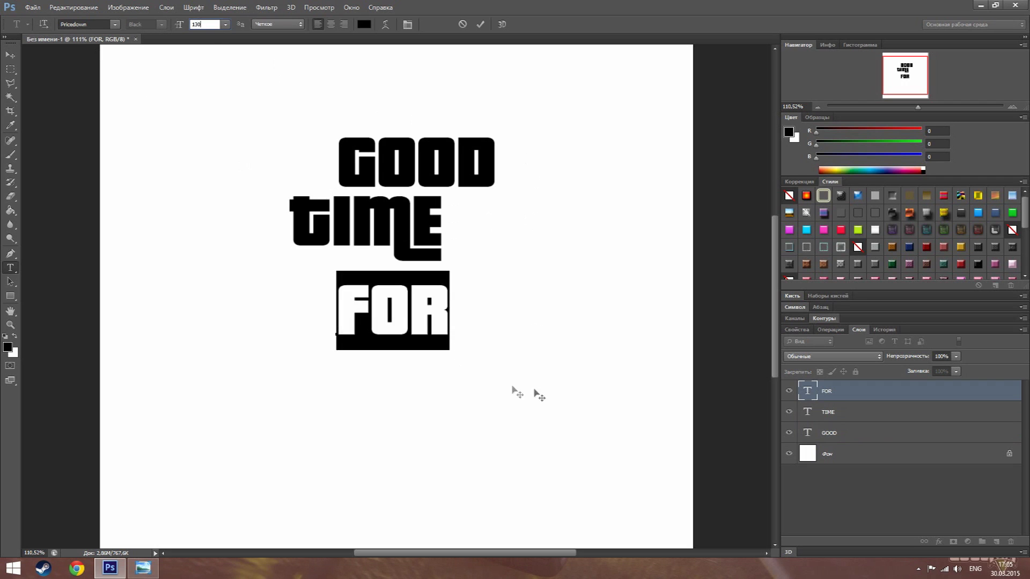
{"action": "left_click", "coordinate": [16, 60]}
{"action": "mouse_move", "coordinate": [410, 172]}
{"action": "left_mouse_down"}
{"action": "mouse_move", "coordinate": [379, 185]}
{"action": "mouse_move", "coordinate": [428, 316]}
{"action": "left_mouse_up"}
{"action": "left_click", "coordinate": [840, 432]}
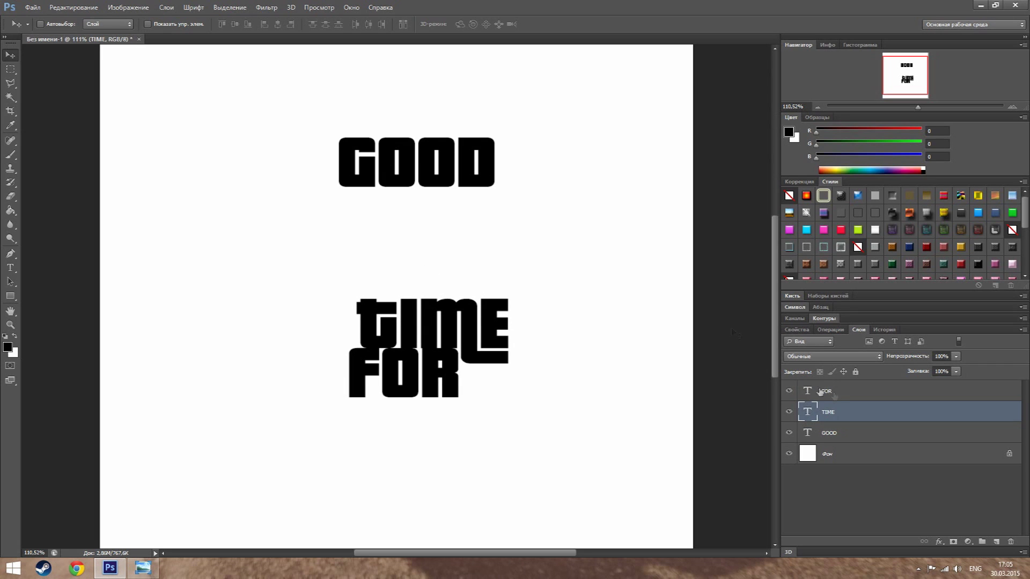
- Pull GOOD down onto TIME, zoom to about 223%, and nudge FOR and GOOD together
{"action": "left_click", "coordinate": [829, 432]}
{"action": "left_click_drag", "start_coordinate": [382, 151], "coordinate": [374, 266]}
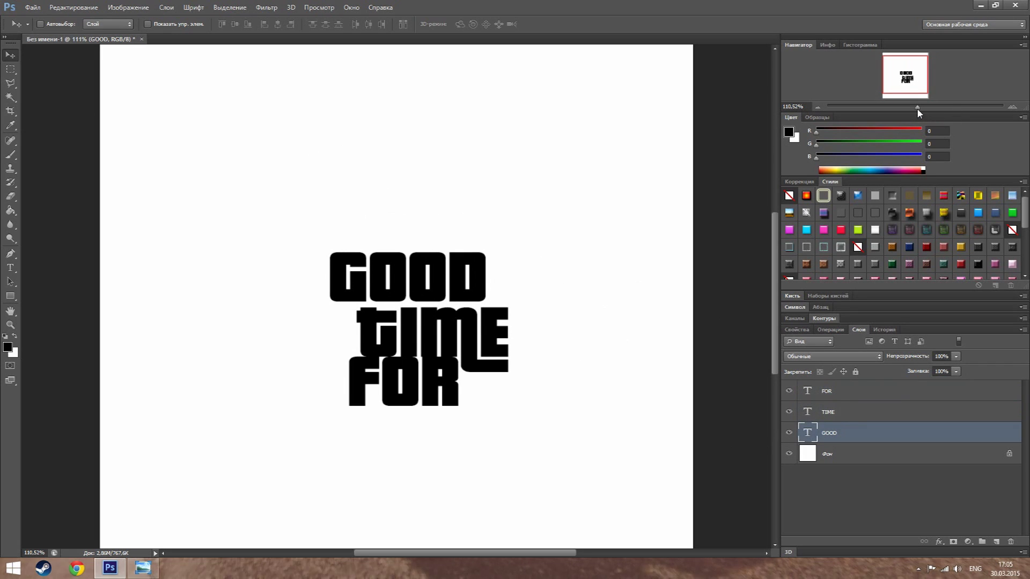
{"action": "left_click_drag", "start_coordinate": [916, 107], "coordinate": [935, 107]}
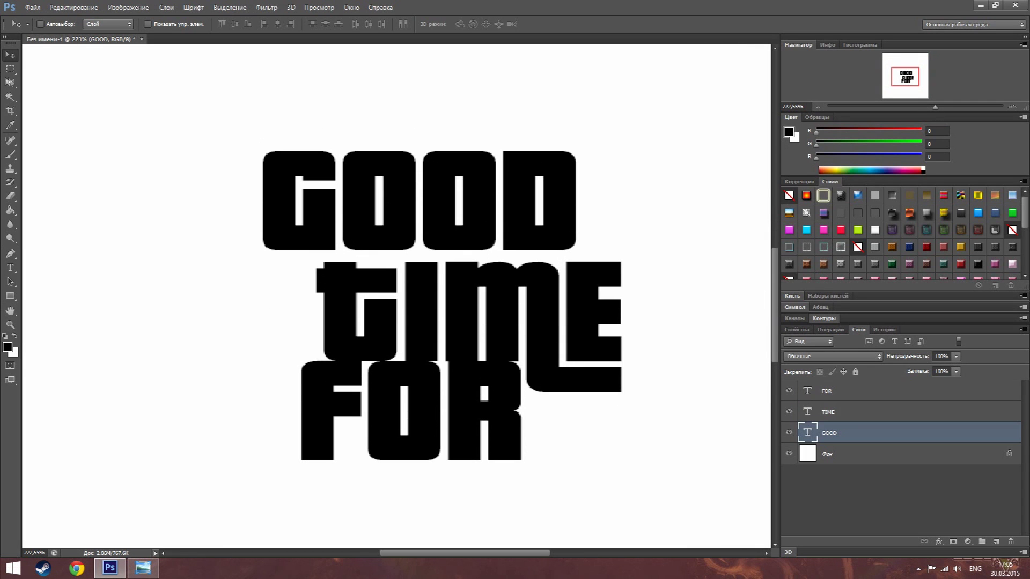
{"action": "left_click", "coordinate": [829, 391]}
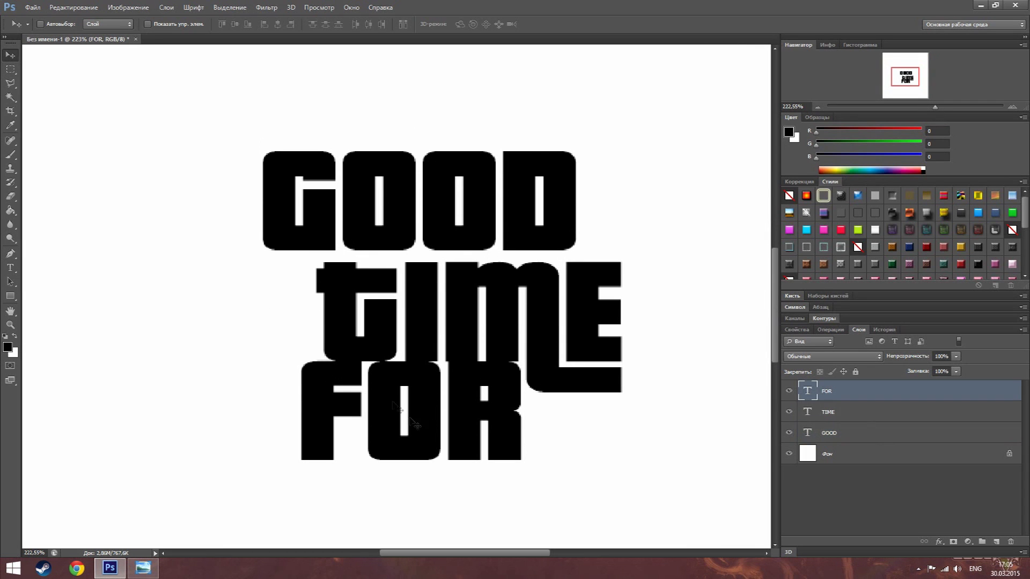
{"action": "left_click_drag", "start_coordinate": [393, 401], "coordinate": [387, 407]}
{"action": "key", "text": "Right"}
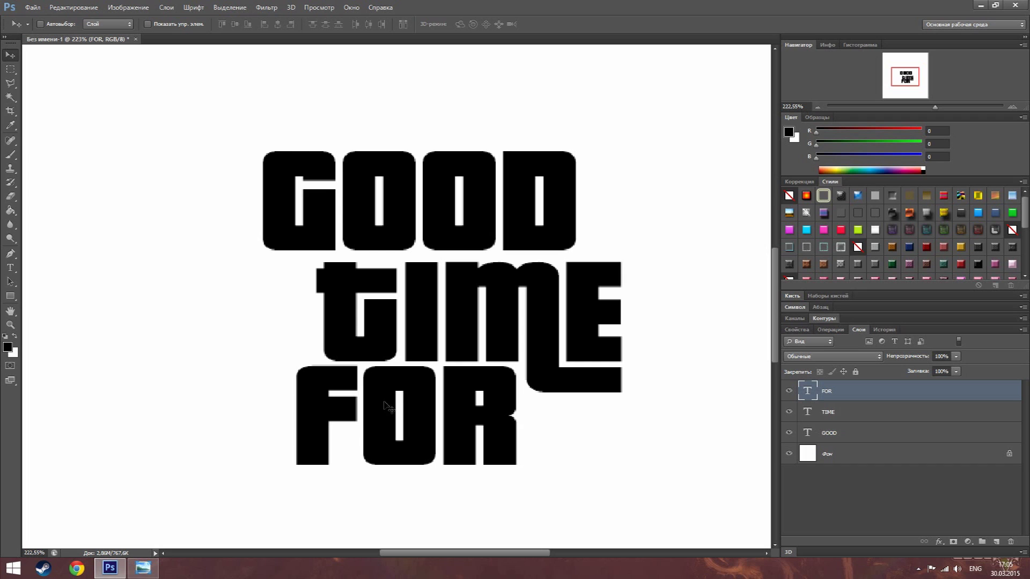
{"action": "left_click", "coordinate": [834, 441]}
{"action": "left_click_drag", "start_coordinate": [550, 295], "coordinate": [552, 302]}
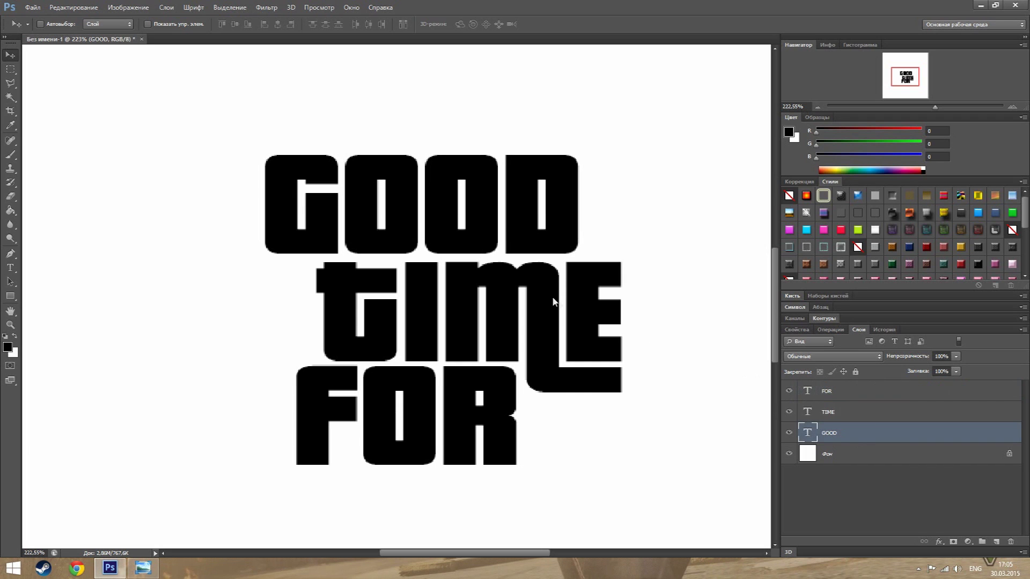
{"action": "key", "text": "Down"}
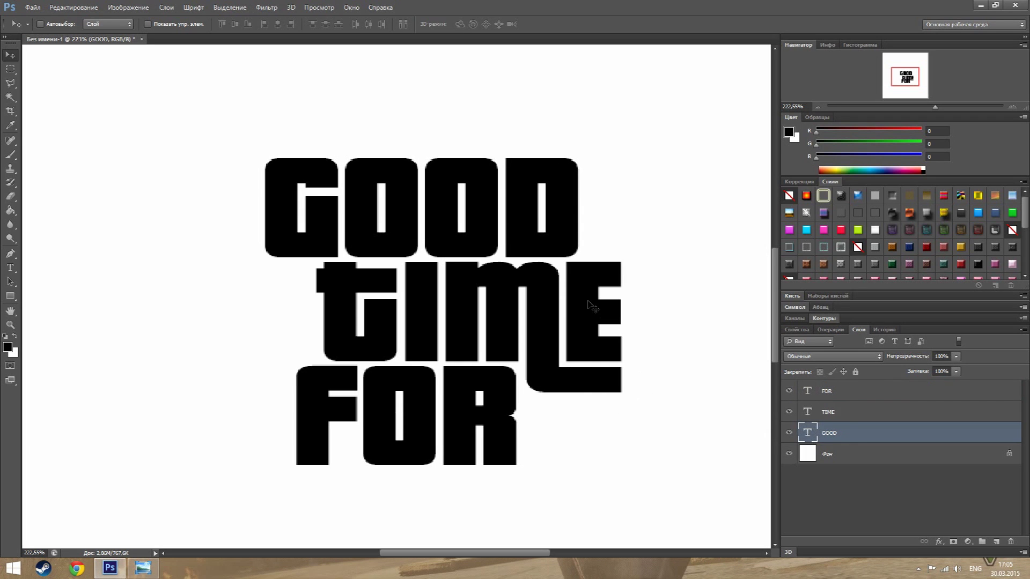
- Set the foreground colour to white and recolour the GOOD text white
{"action": "left_click", "coordinate": [789, 132]}
{"action": "left_click", "coordinate": [616, 204]}
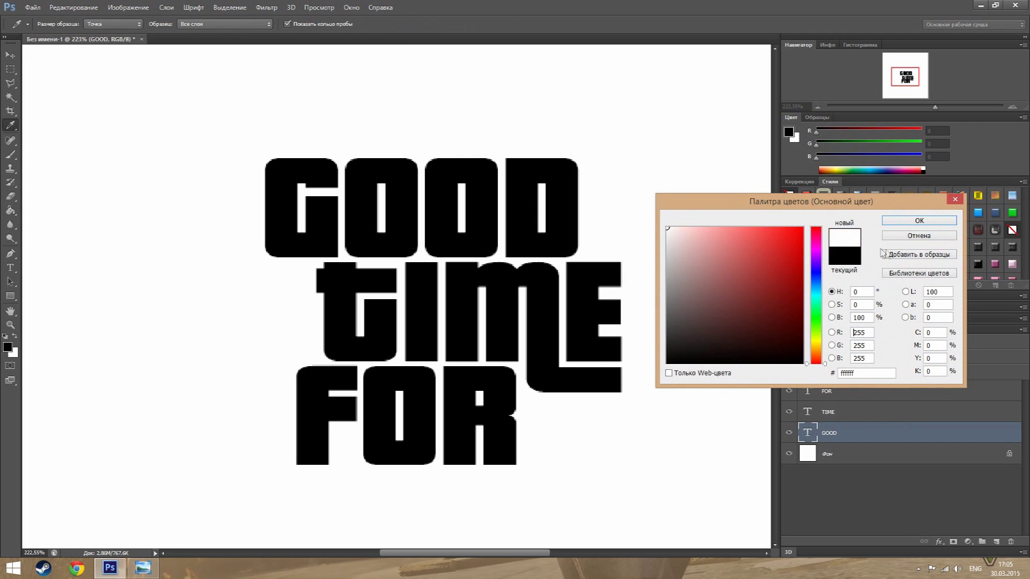
{"action": "key", "text": "Return"}
{"action": "key", "text": "v"}
{"action": "left_click", "coordinate": [9, 267]}
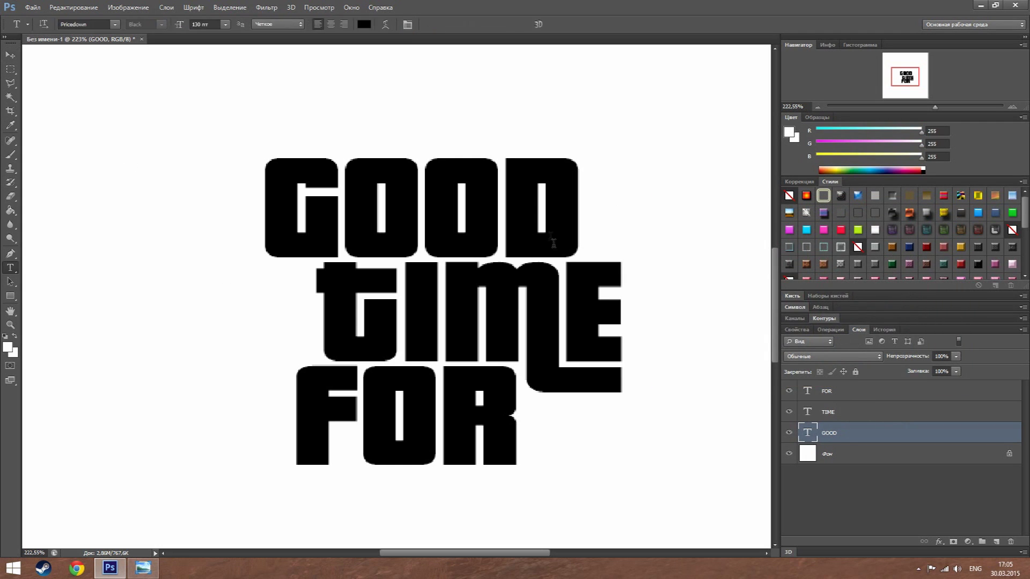
{"action": "double_click", "coordinate": [552, 238]}
{"action": "left_click", "coordinate": [788, 133]}
{"action": "left_click", "coordinate": [910, 221]}
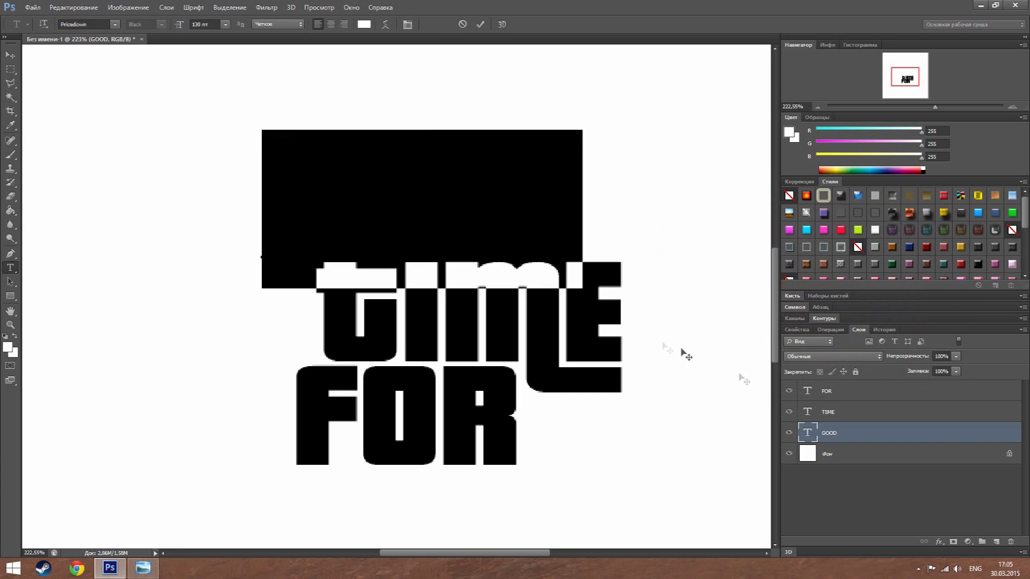
{"action": "left_click", "coordinate": [835, 438]}
- Add a 7 px black Stroke layer style to GOOD
{"action": "right_click", "coordinate": [858, 434]}
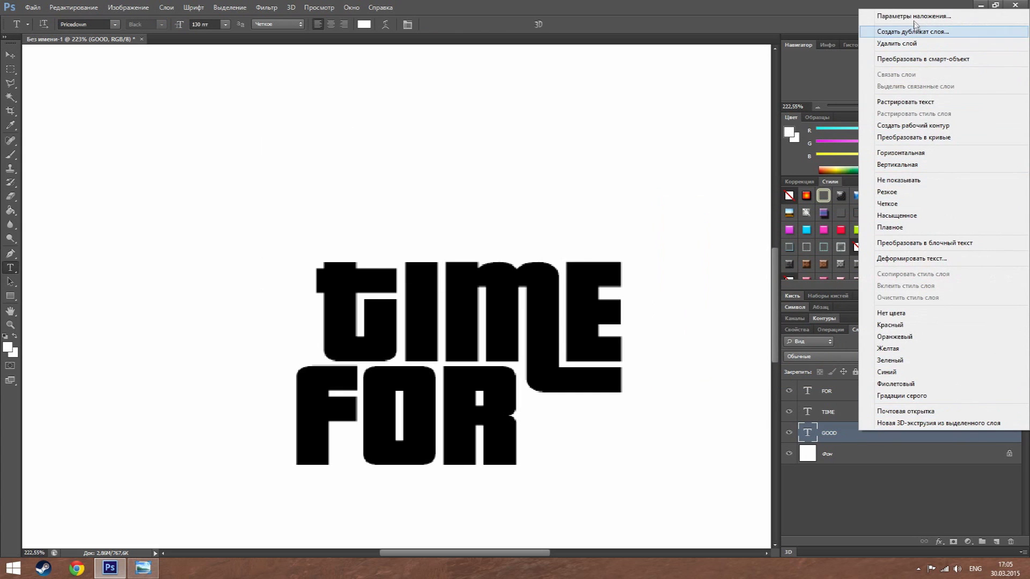
{"action": "left_click", "coordinate": [915, 16]}
{"action": "left_click_drag", "start_coordinate": [788, 126], "coordinate": [644, 80]}
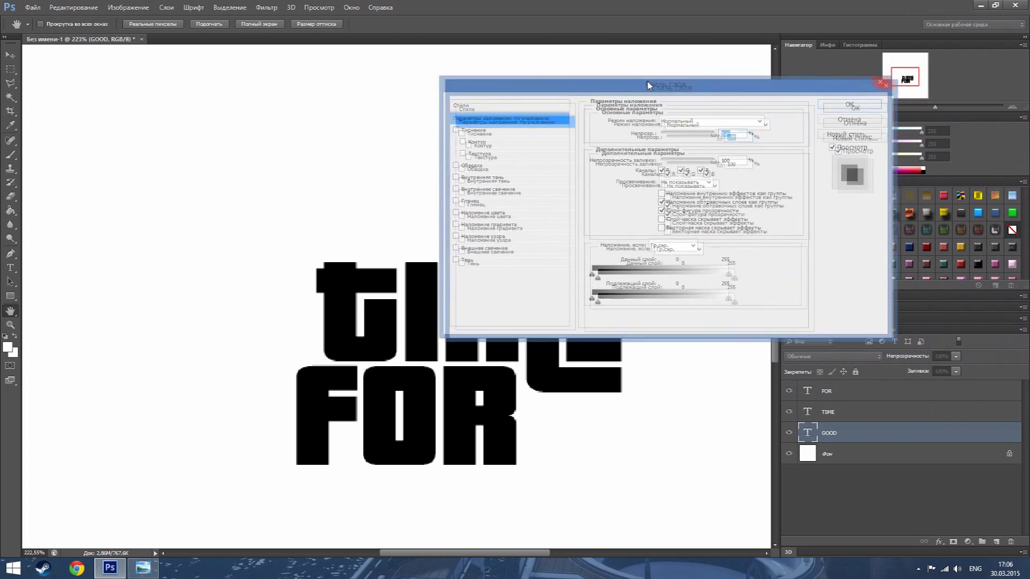
{"action": "left_click", "coordinate": [443, 162]}
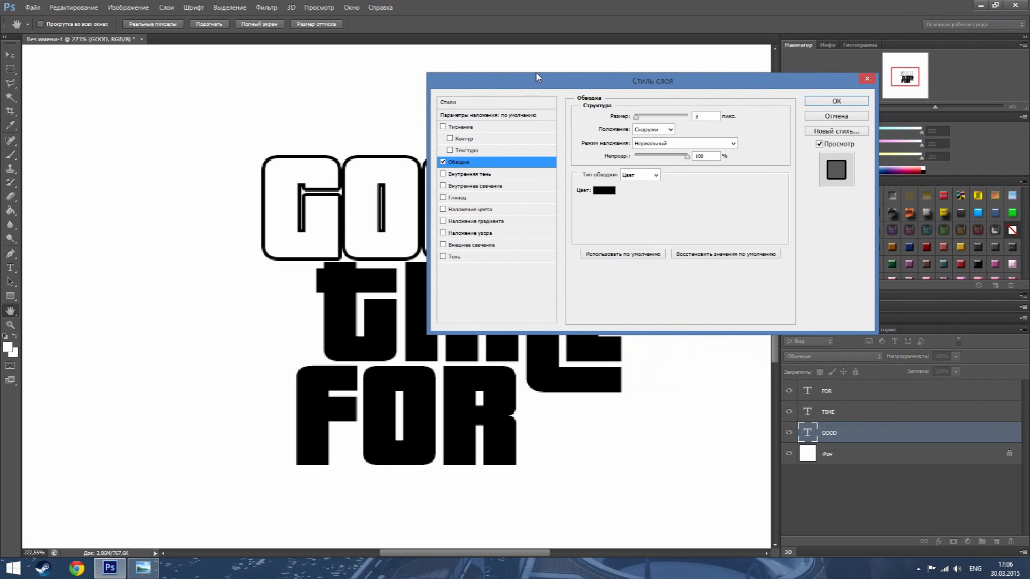
{"action": "left_click_drag", "start_coordinate": [536, 79], "coordinate": [714, 117]}
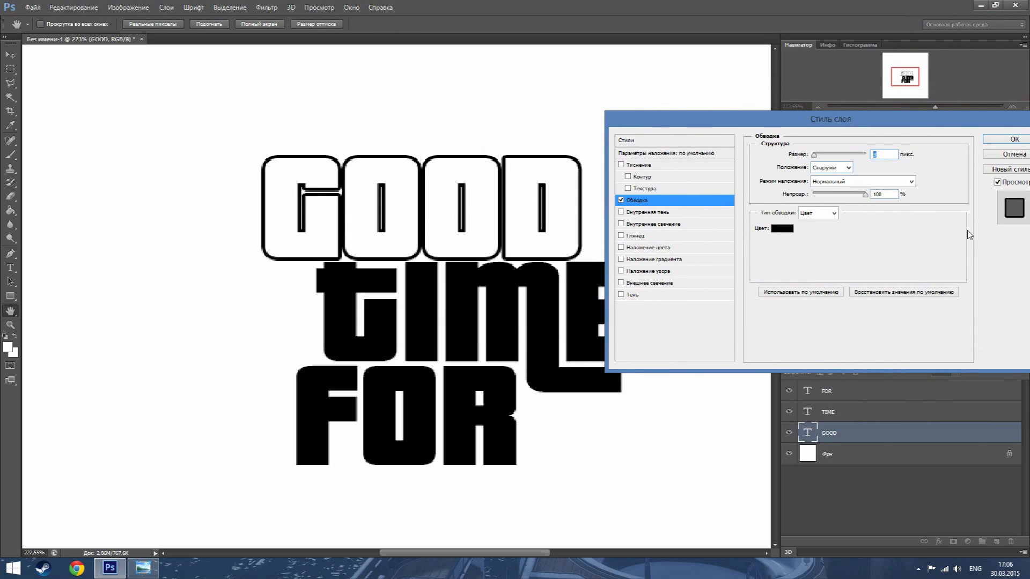
{"action": "type", "text": "6"}
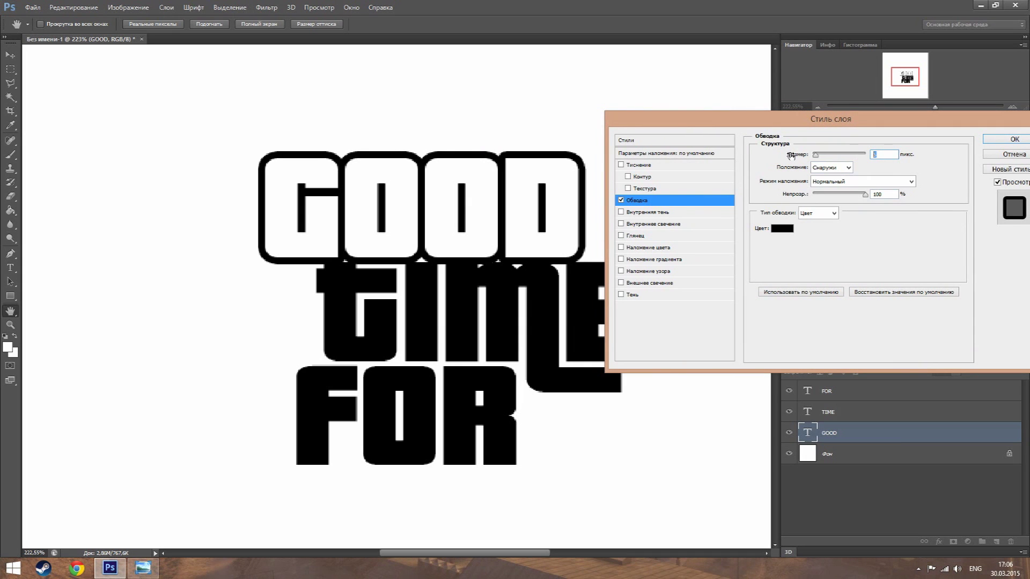
{"action": "left_click_drag", "start_coordinate": [860, 130], "coordinate": [768, 155]}
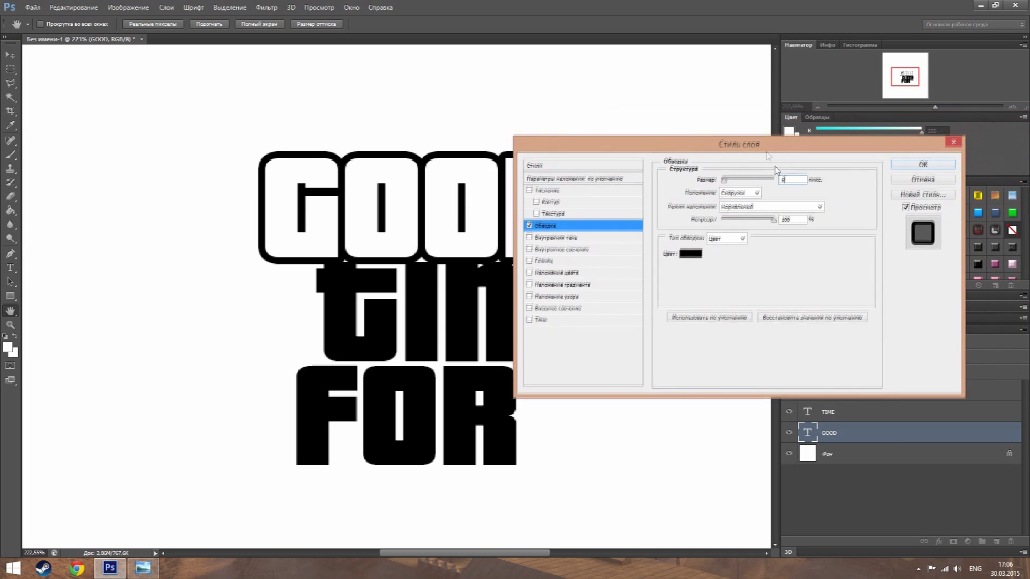
{"action": "key", "text": "Up"}
{"action": "left_click", "coordinate": [917, 167]}
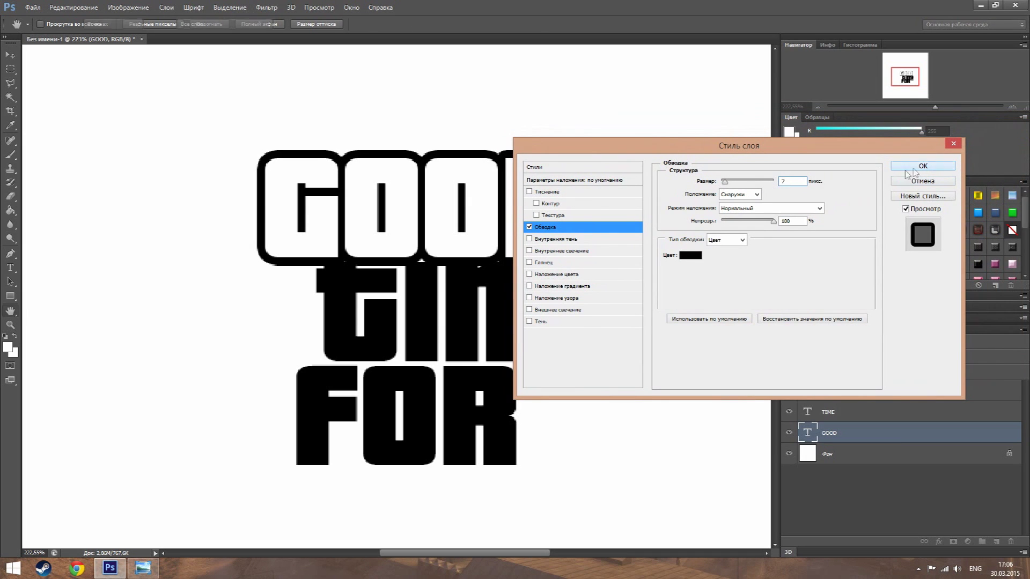
{"action": "left_click", "coordinate": [840, 414]}
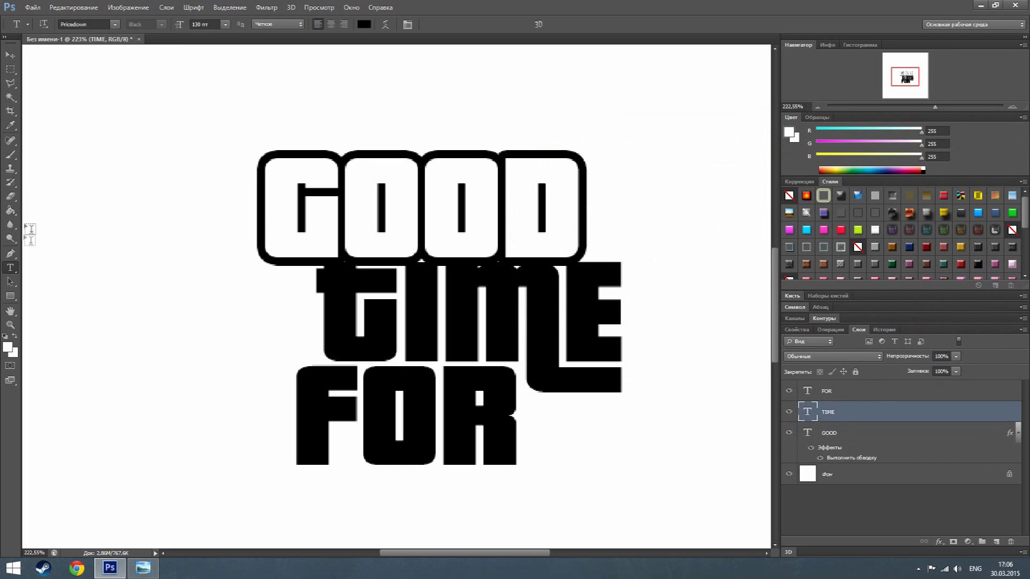
- Recolour both the TIME and FOR text white
{"action": "left_click", "coordinate": [622, 332]}
{"action": "key", "text": "ctrl+a"}
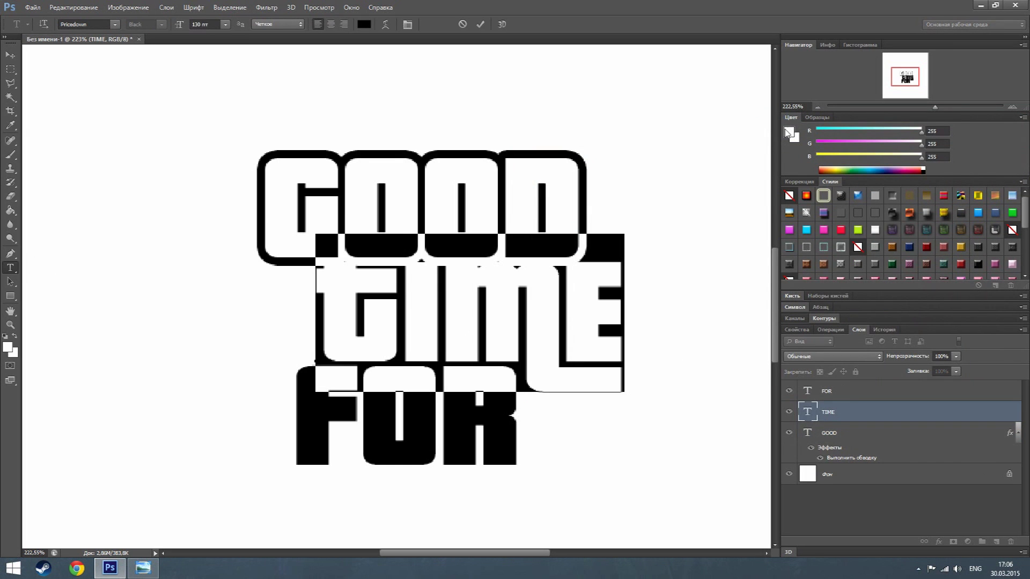
{"action": "left_click", "coordinate": [789, 132]}
{"action": "key", "text": "Return"}
{"action": "left_click", "coordinate": [849, 397]}
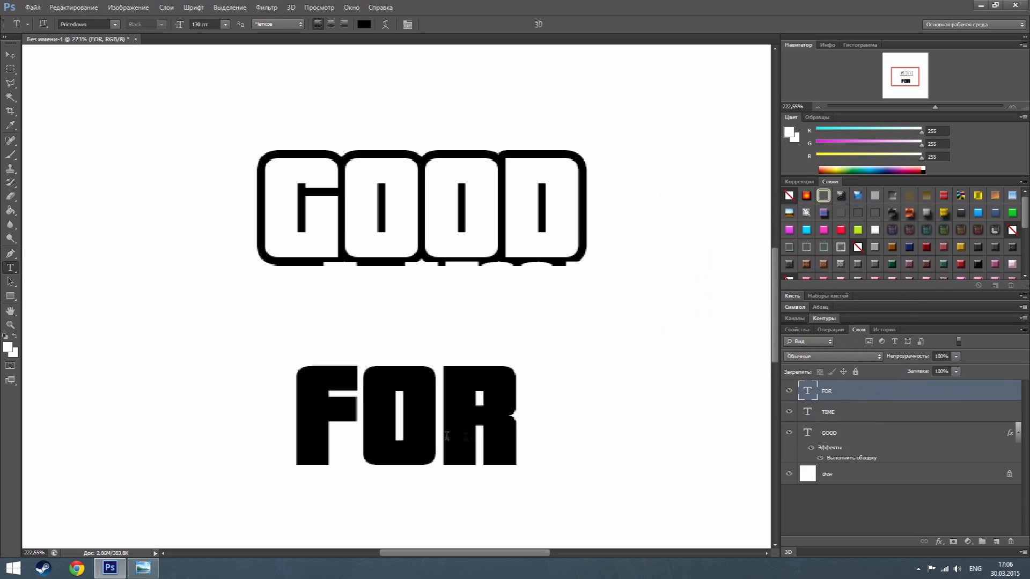
{"action": "left_click", "coordinate": [513, 415]}
{"action": "key", "text": "ctrl+a"}
{"action": "left_click", "coordinate": [789, 132]}
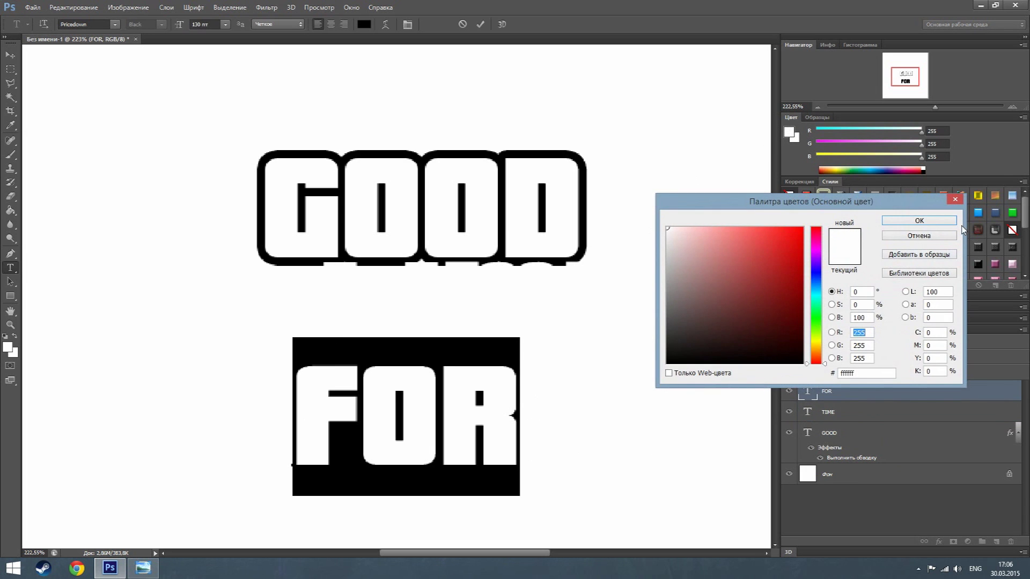
{"action": "left_click", "coordinate": [934, 222]}
- Give TIME a 7 px black Stroke layer style
{"action": "left_click", "coordinate": [828, 412]}
{"action": "right_click", "coordinate": [828, 412]}
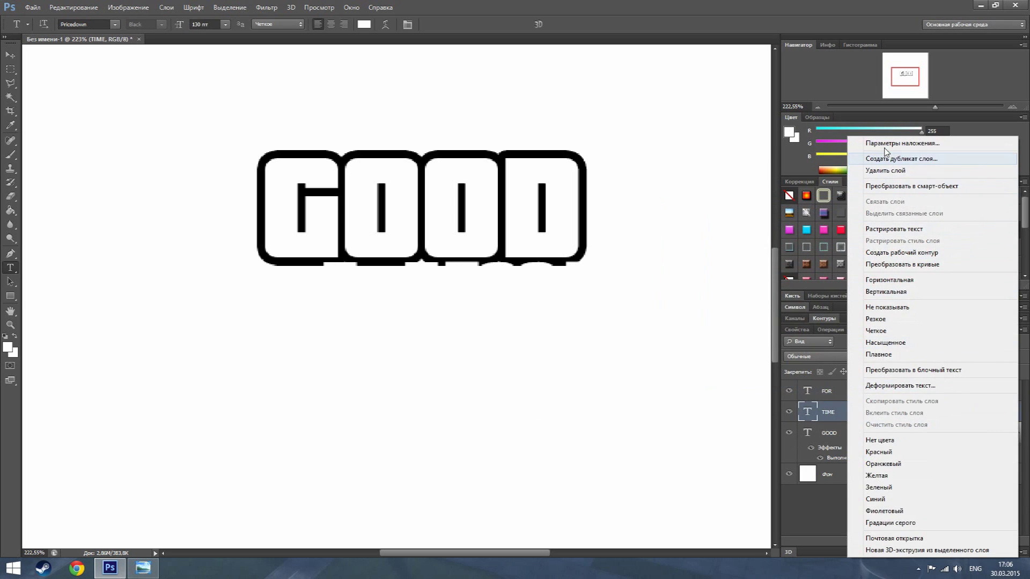
{"action": "key", "text": "Escape"}
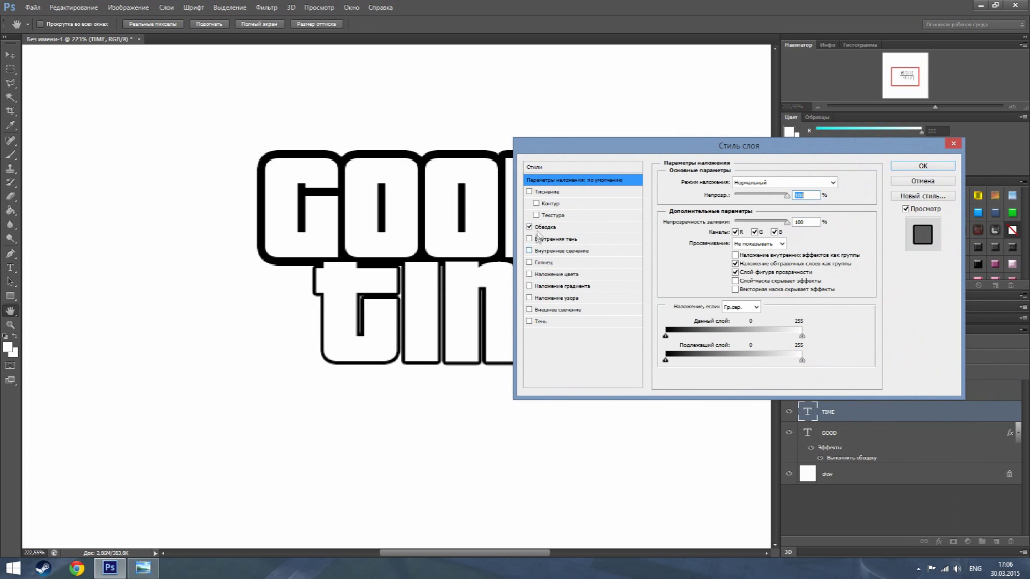
{"action": "left_click", "coordinate": [543, 227]}
{"action": "type", "text": "7"}
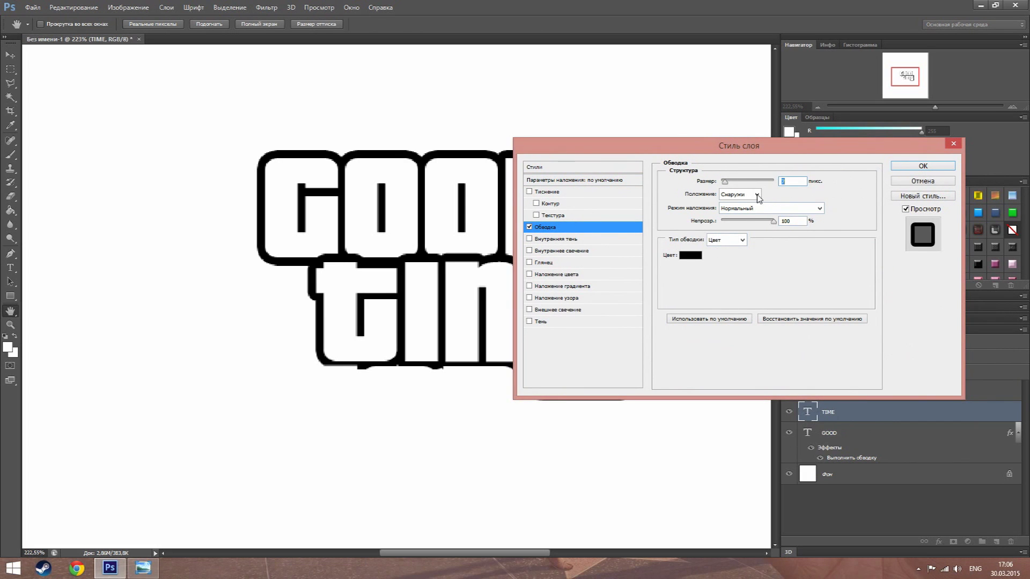
{"action": "left_click", "coordinate": [923, 165]}
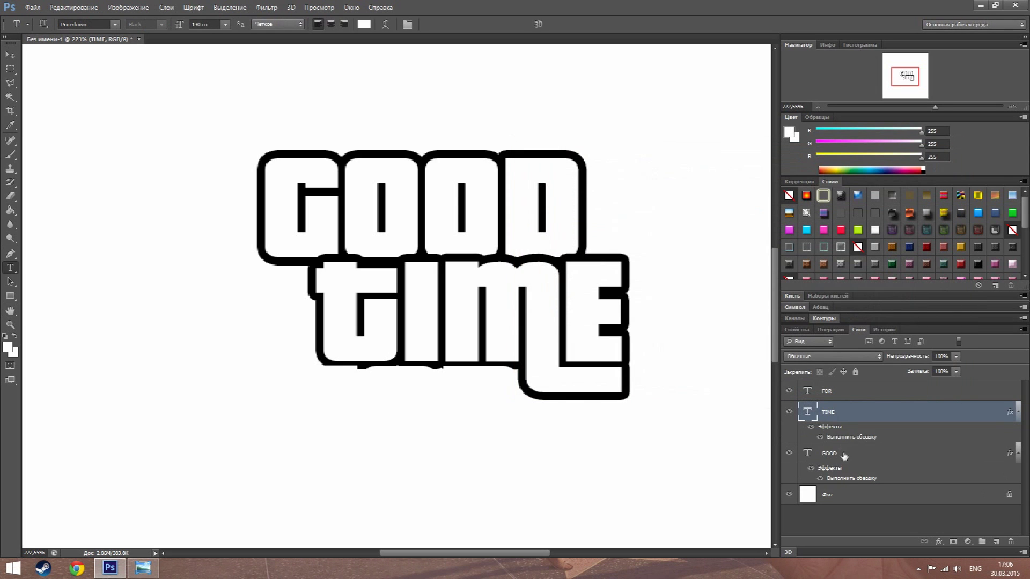
{"action": "left_click", "coordinate": [836, 395]}
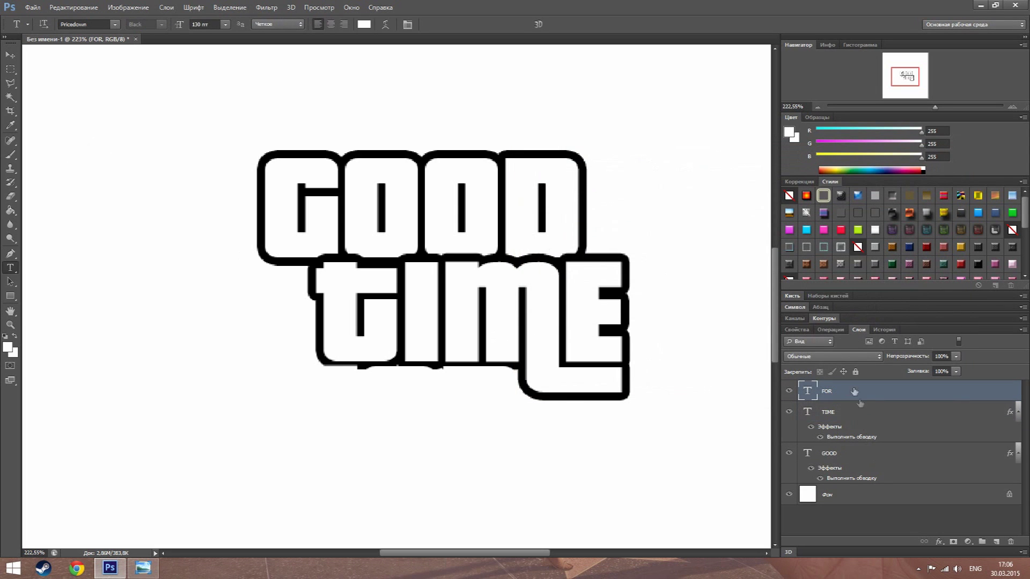
- Enable a black outside Stroke on the FOR layer via Blending Options
{"action": "right_click", "coordinate": [836, 397]}
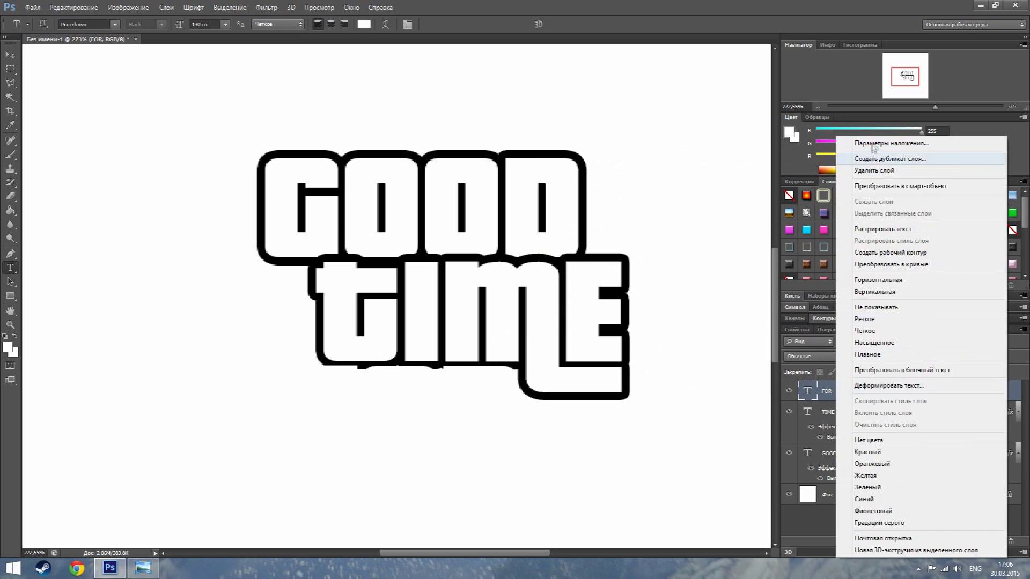
{"action": "left_click", "coordinate": [869, 141]}
{"action": "left_click", "coordinate": [550, 228]}
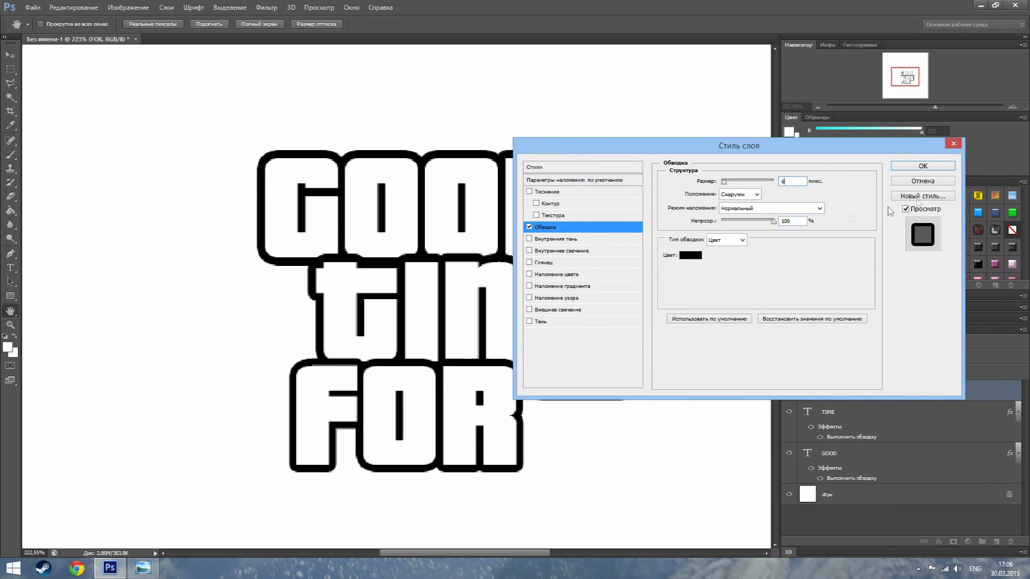
{"action": "left_click", "coordinate": [936, 163]}
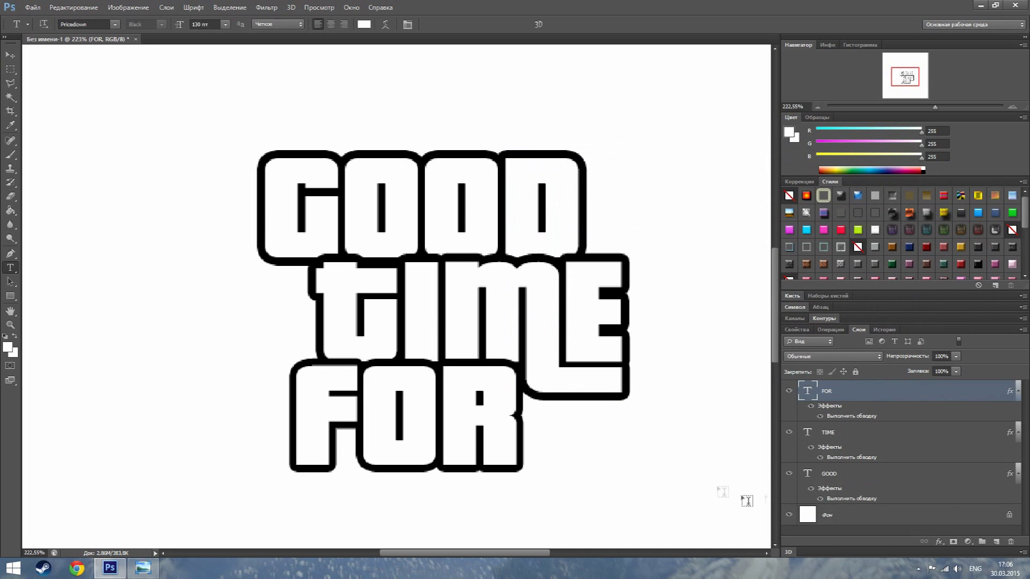
{"action": "left_click", "coordinate": [832, 475]}
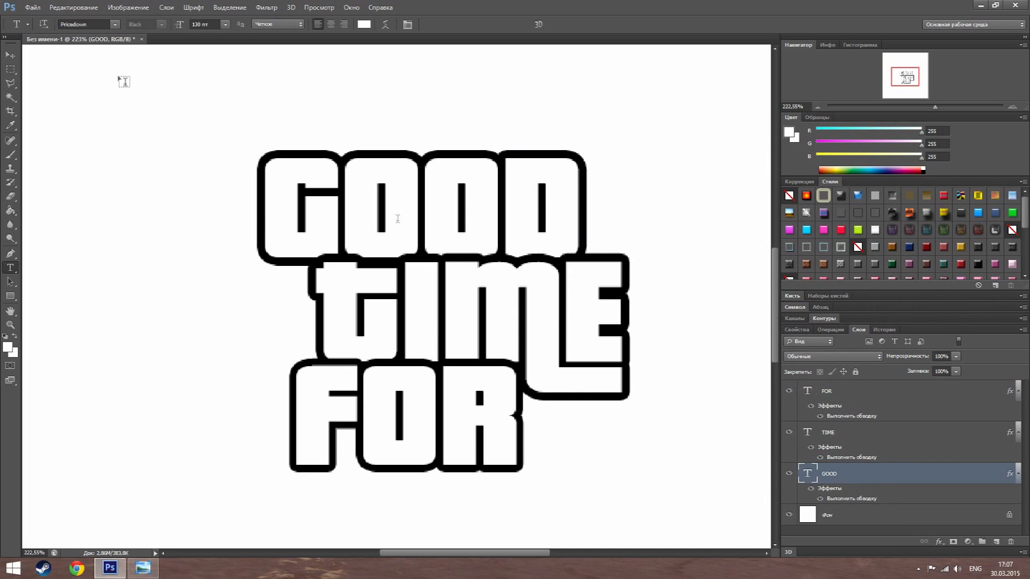
- With the Move tool, nudge GOOD slightly using the arrow keys
{"action": "left_click", "coordinate": [10, 55]}
{"action": "key", "text": "Up"}
{"action": "key", "text": "Up"}
{"action": "key", "text": "Up"}
{"action": "key", "text": "Down"}
{"action": "key", "text": "Down"}
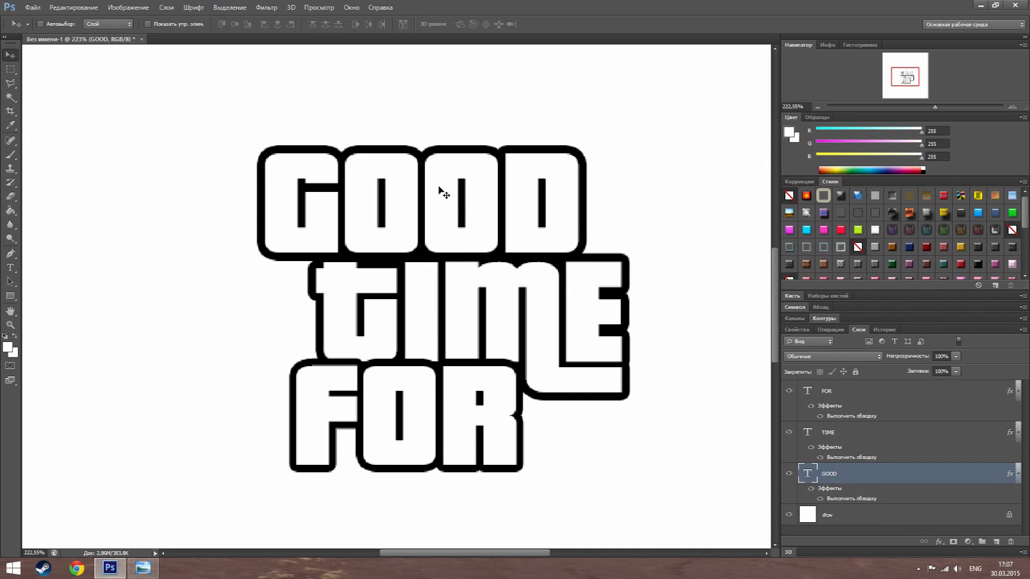
- Fine-tune FOR's position pixel by pixel with the arrow keys
{"action": "left_click", "coordinate": [830, 398]}
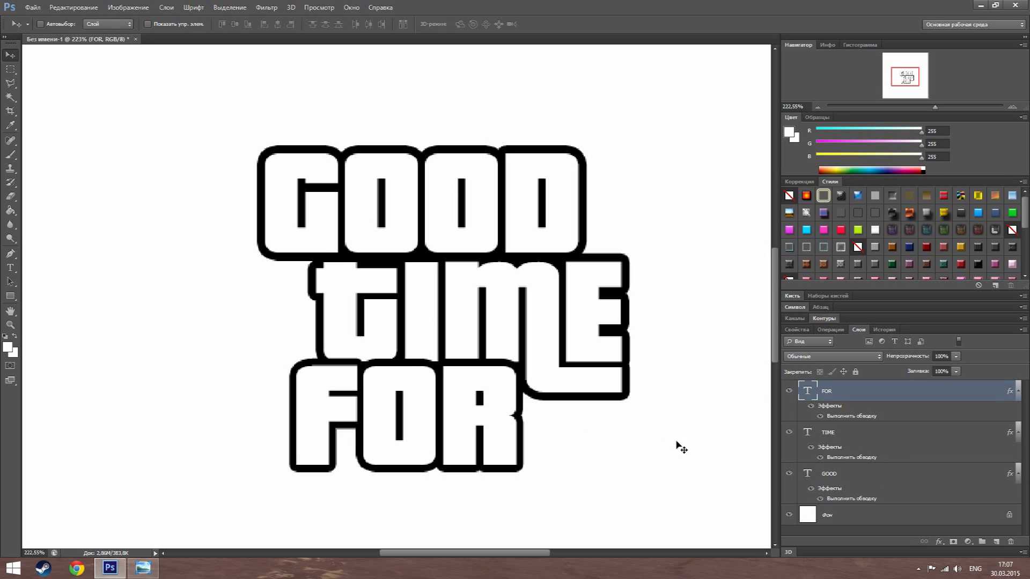
{"action": "key", "text": "Down"}
{"action": "key", "text": "Down"}
{"action": "key", "text": "Down"}
{"action": "key", "text": "Up"}
{"action": "key", "text": "Right"}
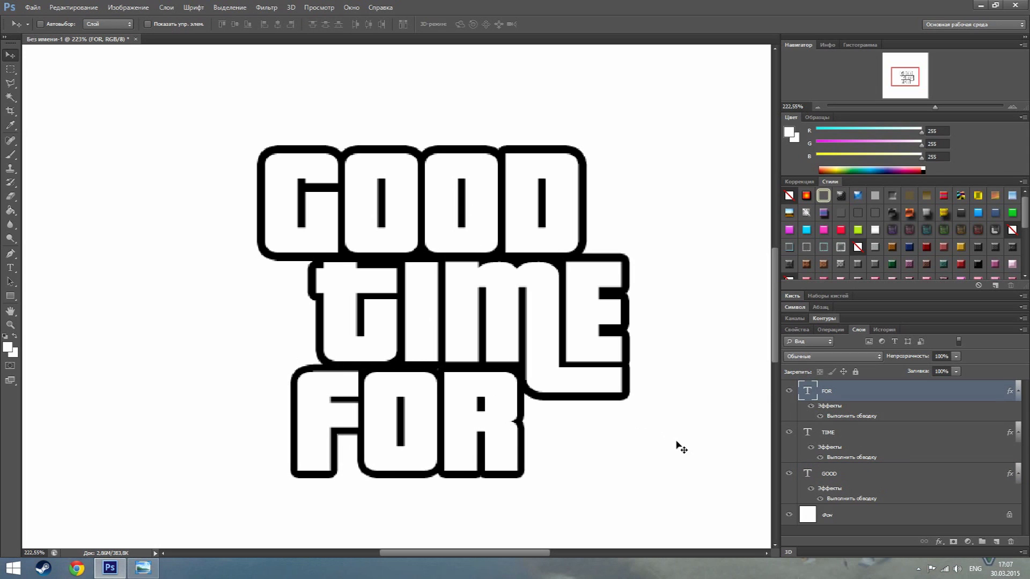
{"action": "key", "text": "Up"}
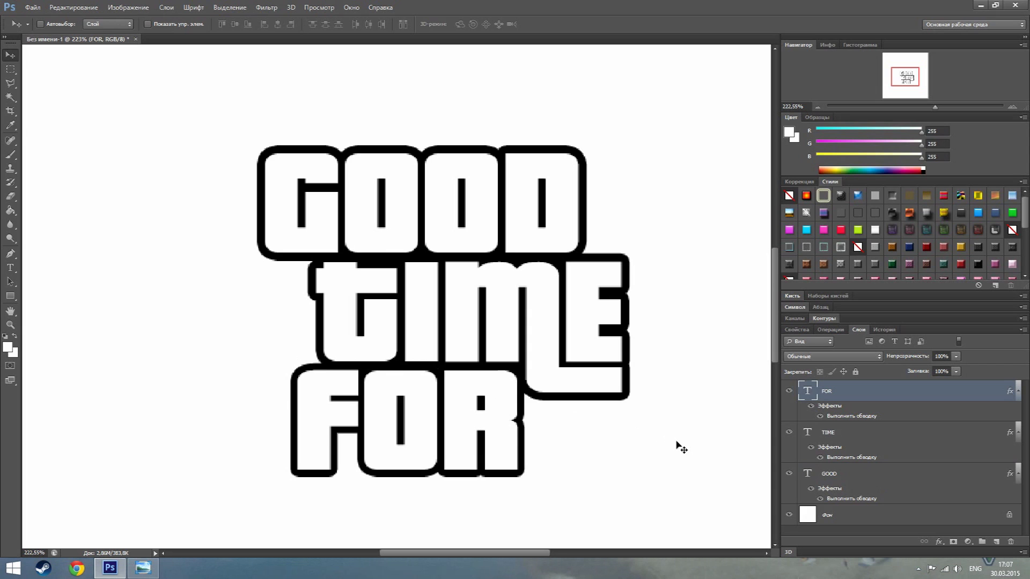
{"action": "key", "text": "Down"}
{"action": "key", "text": "Right"}
{"action": "key", "text": "Left"}
{"action": "key", "text": "Left"}
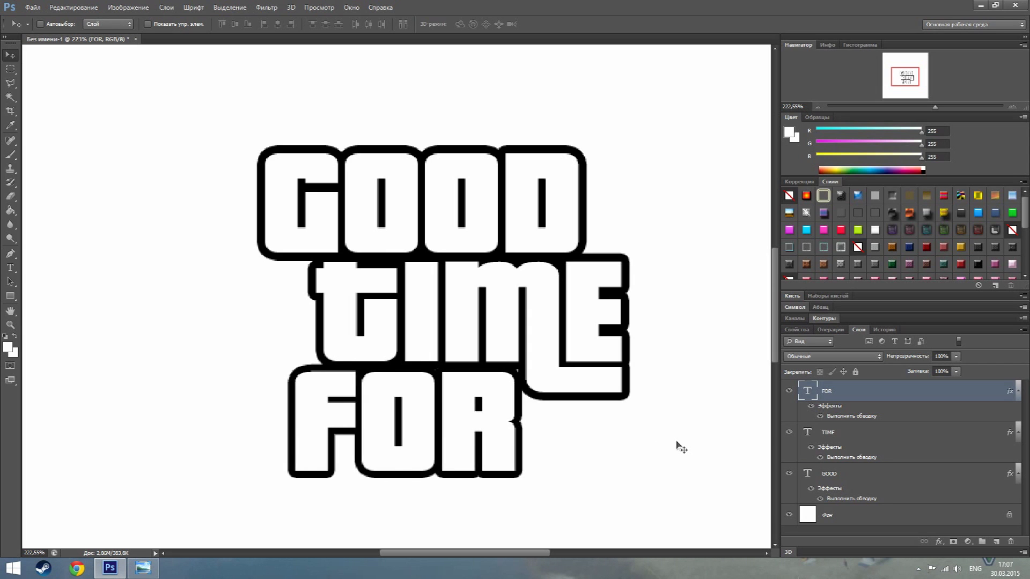
{"action": "key", "text": "Right"}
{"action": "key", "text": "Right"}
{"action": "key", "text": "Left"}
{"action": "key", "text": "Right"}
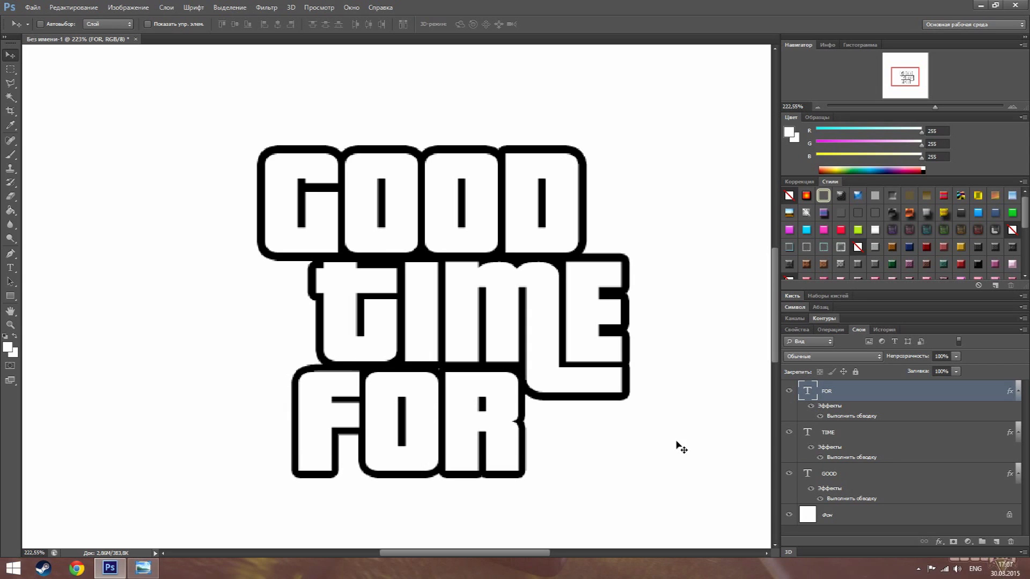
{"action": "key", "text": "Up"}
- Zoom out and draw a temporary rectangular selection around the lettering, then deselect
{"action": "mouse_move", "coordinate": [934, 110]}
{"action": "left_mouse_down"}
{"action": "mouse_move", "coordinate": [910, 112]}
{"action": "mouse_move", "coordinate": [917, 120]}
{"action": "left_mouse_up"}
{"action": "key", "text": "m"}
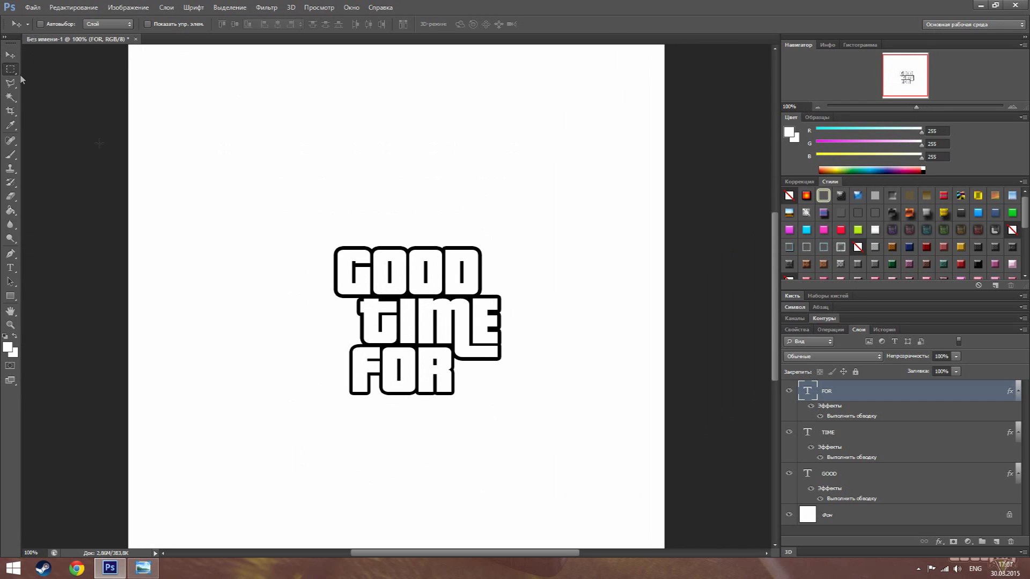
{"action": "left_click_drag", "start_coordinate": [605, 451], "coordinate": [230, 186]}
{"action": "left_click_drag", "start_coordinate": [461, 351], "coordinate": [444, 324]}
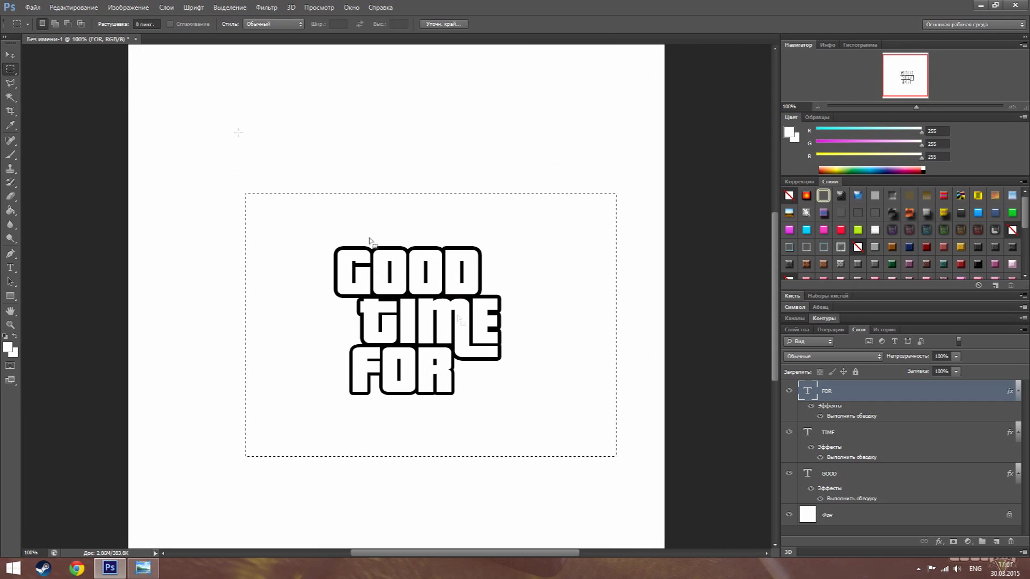
{"action": "key", "text": "ctrl+d"}
{"action": "key", "text": "v"}
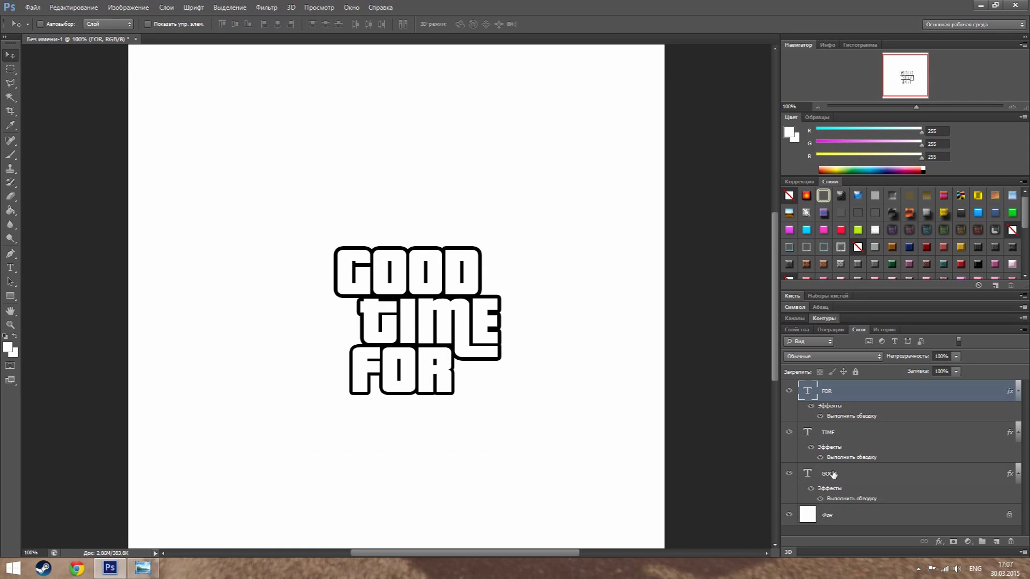
- Move GOOD, TIME and FOR each upward so they stack tightly
{"action": "left_click", "coordinate": [833, 474]}
{"action": "left_click_drag", "start_coordinate": [395, 282], "coordinate": [375, 223]}
{"action": "left_click", "coordinate": [829, 432]}
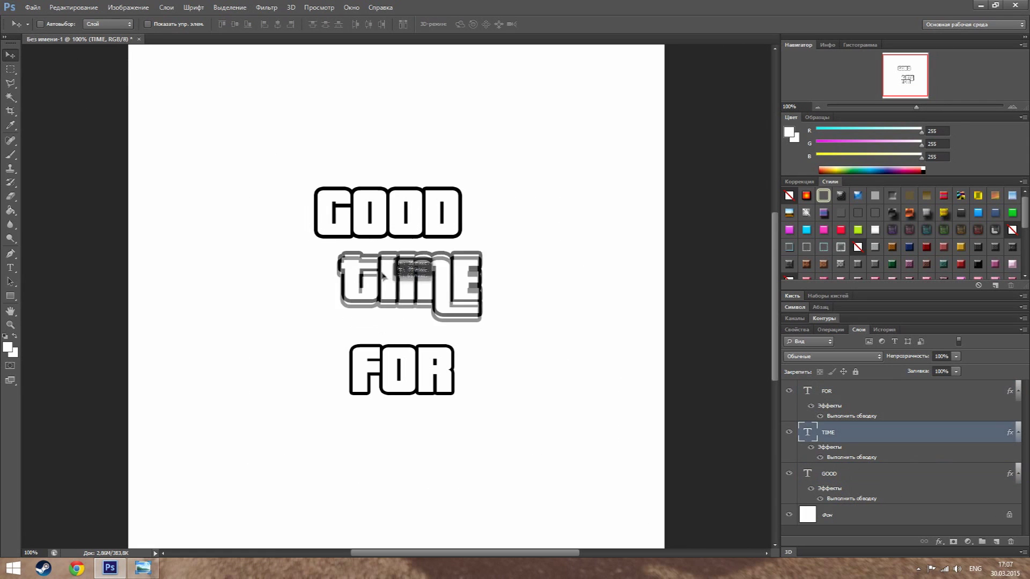
{"action": "left_click_drag", "start_coordinate": [408, 322], "coordinate": [382, 269]}
{"action": "left_click", "coordinate": [827, 391]}
{"action": "left_click_drag", "start_coordinate": [386, 374], "coordinate": [361, 323]}
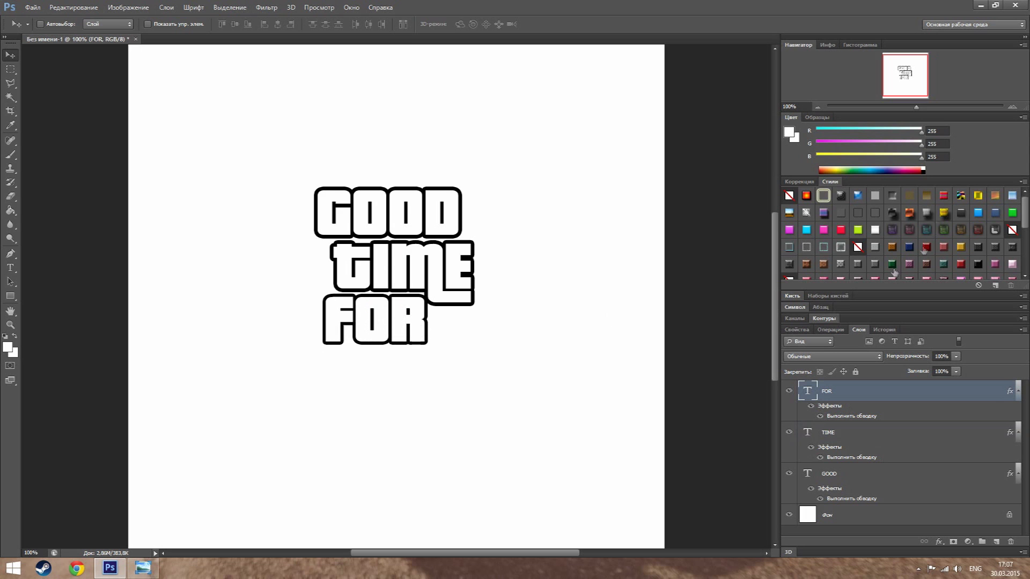
- Zoom in, nudge GOOD down-left and FOR up, then zoom out to the whole logo
{"action": "left_click_drag", "start_coordinate": [917, 108], "coordinate": [935, 109]}
{"action": "scroll", "coordinate": [320, 321], "scroll_direction": "up", "scroll_amount": 5}
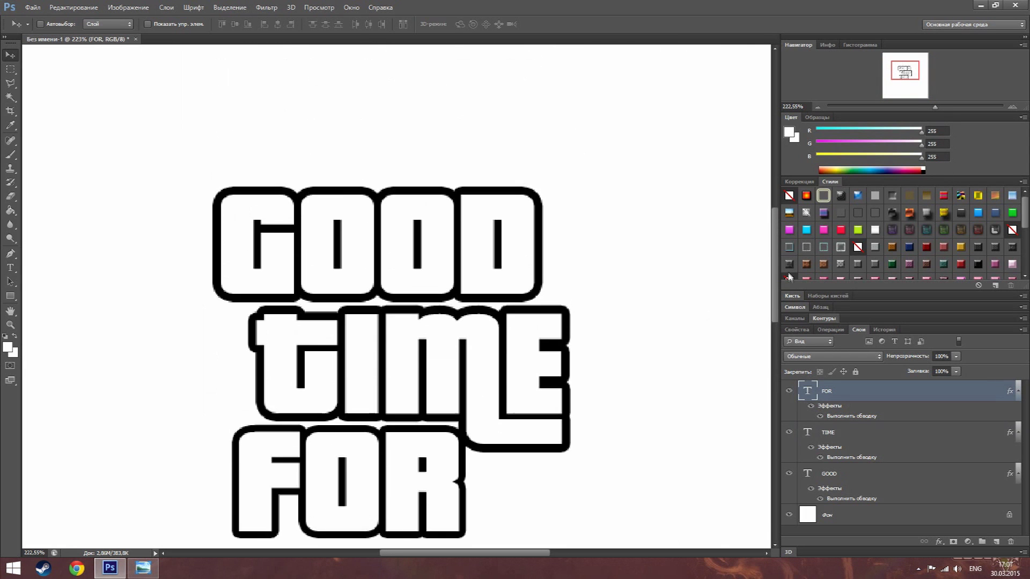
{"action": "left_click", "coordinate": [900, 481]}
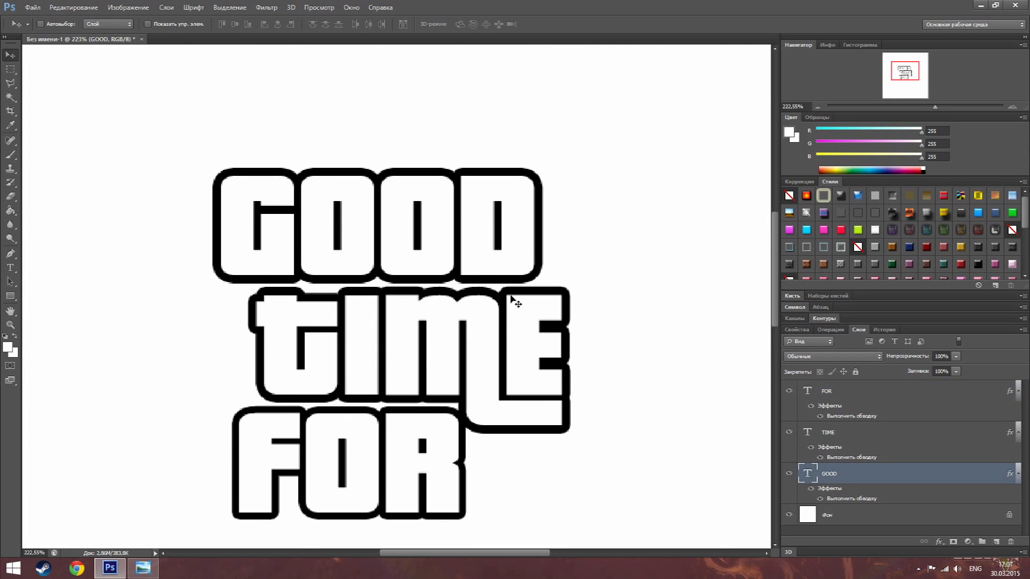
{"action": "key", "text": "Down"}
{"action": "key", "text": "Down"}
{"action": "key", "text": "Down"}
{"action": "key", "text": "Down"}
{"action": "key", "text": "Down"}
{"action": "key", "text": "Down"}
{"action": "key", "text": "Down"}
{"action": "key", "text": "Down"}
{"action": "key", "text": "Down"}
{"action": "key", "text": "Left"}
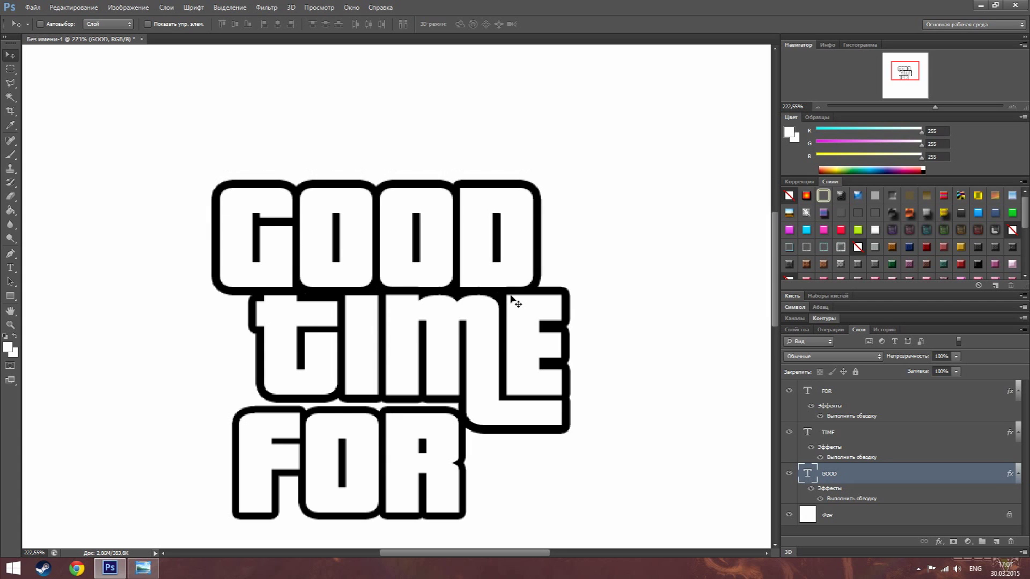
{"action": "key", "text": "Left"}
{"action": "key", "text": "Left"}
{"action": "key", "text": "Left"}
{"action": "key", "text": "Left"}
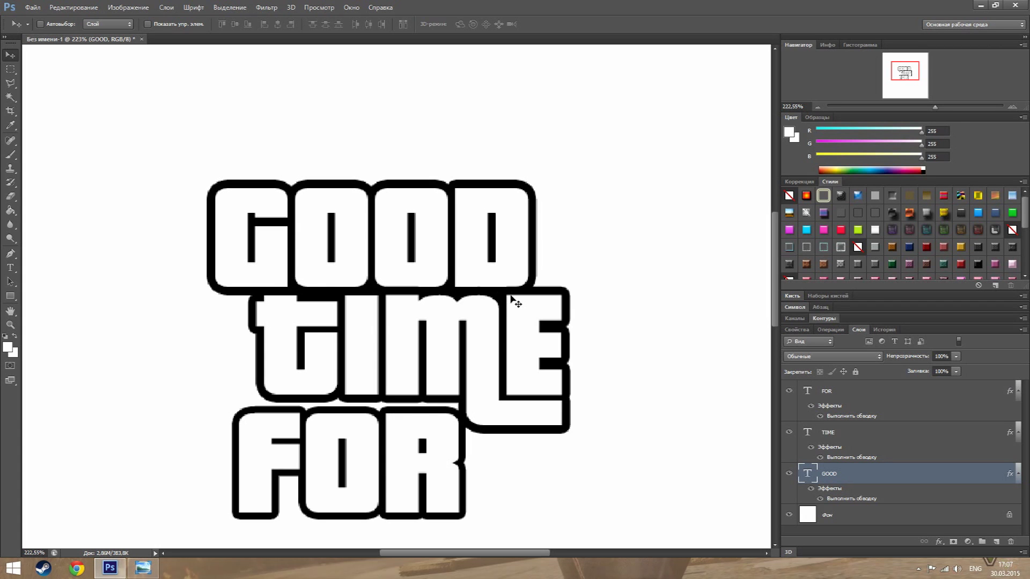
{"action": "left_click", "coordinate": [856, 392]}
{"action": "key", "text": "Up"}
{"action": "key", "text": "Up"}
{"action": "key", "text": "Up"}
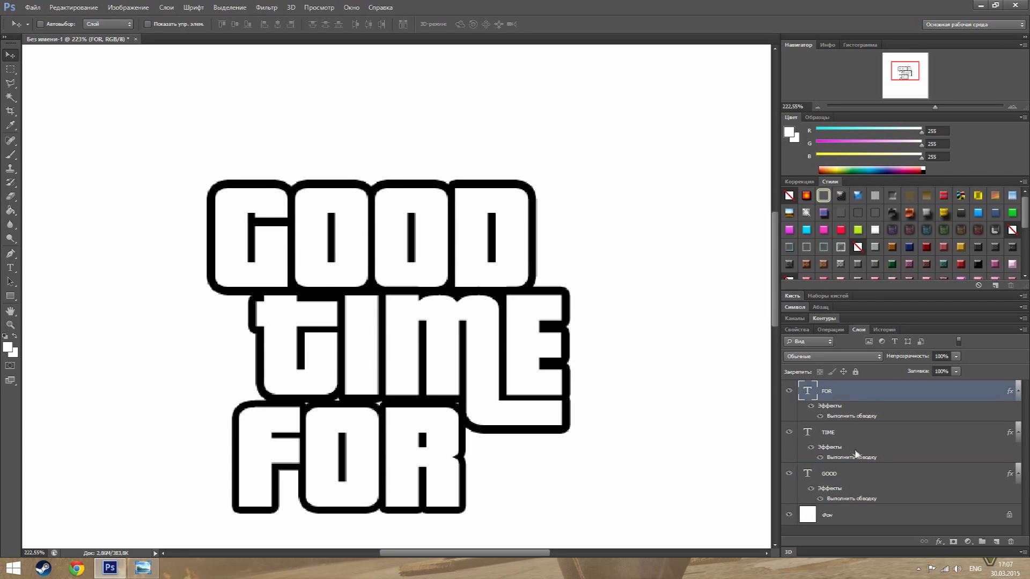
{"action": "key", "text": "Right"}
{"action": "key", "text": "Up"}
{"action": "key", "text": "Up"}
{"action": "key", "text": "Up"}
{"action": "key", "text": "Up"}
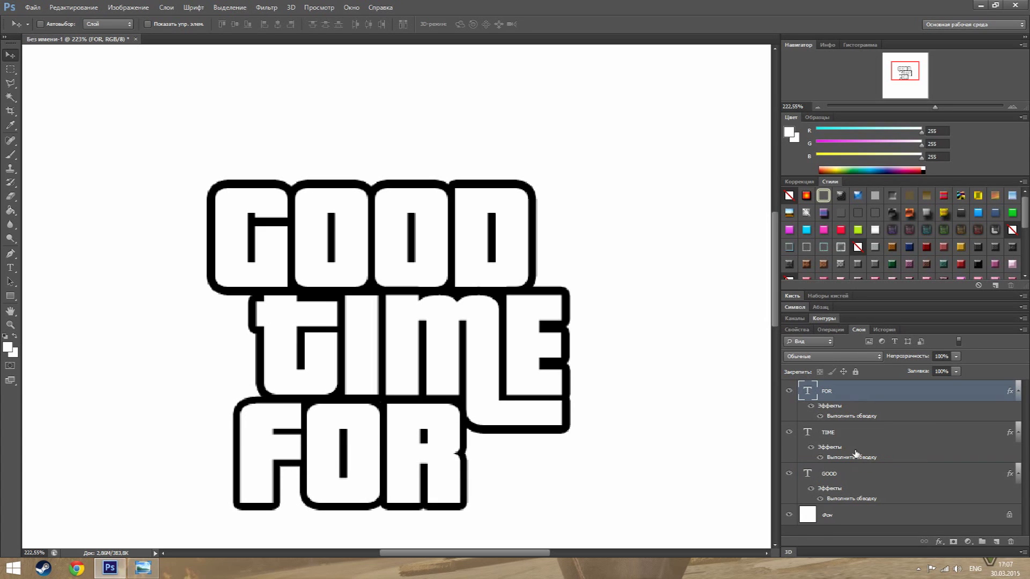
{"action": "scroll", "coordinate": [776, 277], "scroll_direction": "down", "scroll_amount": 2}
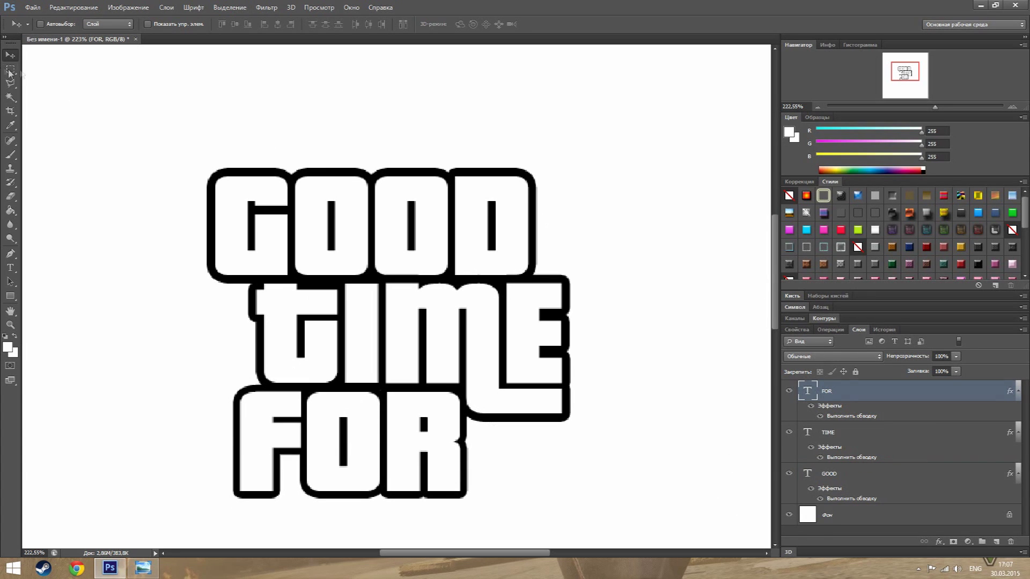
{"action": "left_click_drag", "start_coordinate": [928, 107], "coordinate": [917, 107]}
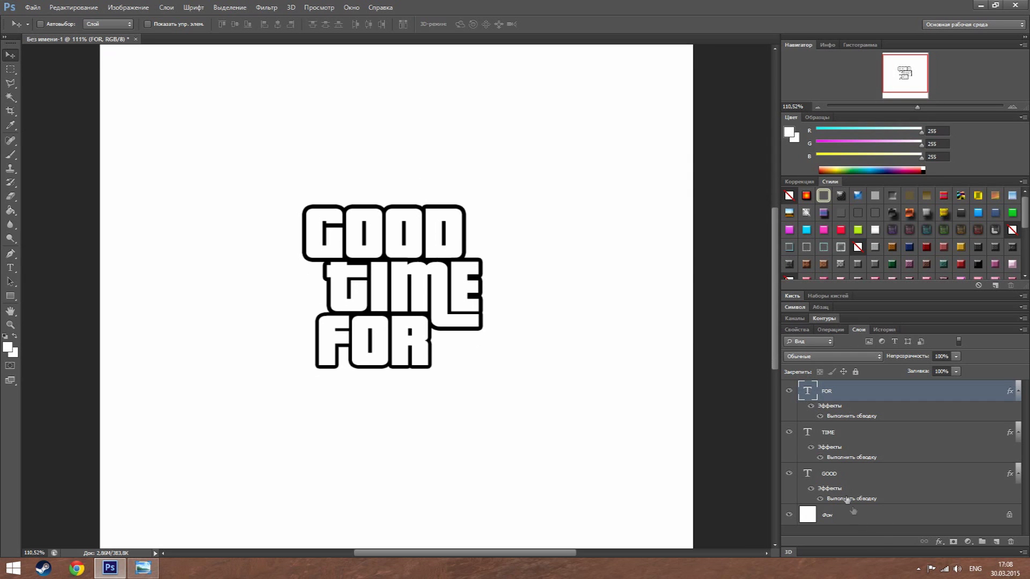
- Open GOOD's Blending Options, tick Drop Shadow, and confirm
{"action": "double_click", "coordinate": [840, 473]}
{"action": "right_click", "coordinate": [840, 473]}
{"action": "left_click", "coordinate": [902, 51]}
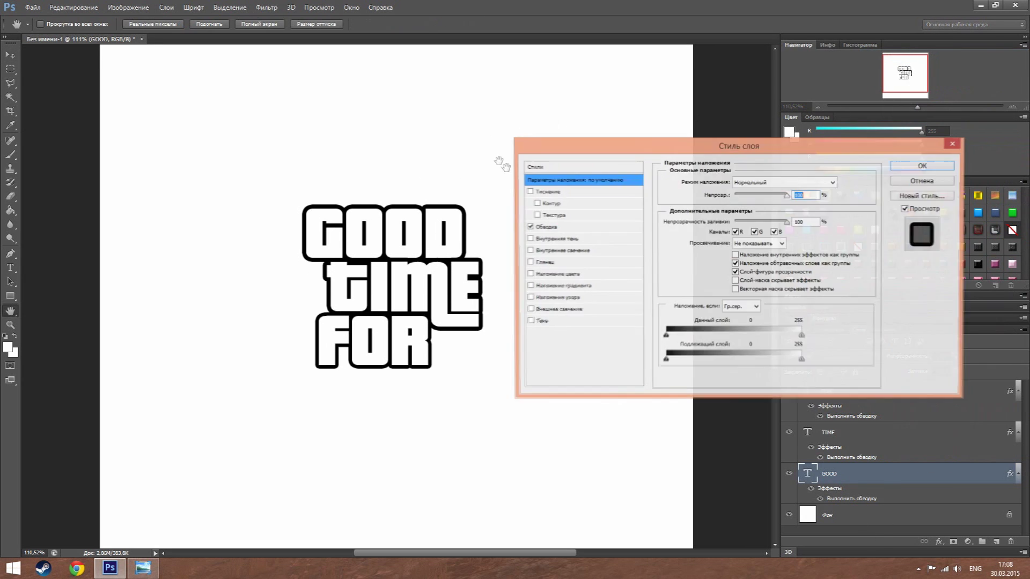
{"action": "left_click_drag", "start_coordinate": [635, 171], "coordinate": [640, 174]}
{"action": "left_click", "coordinate": [590, 340]}
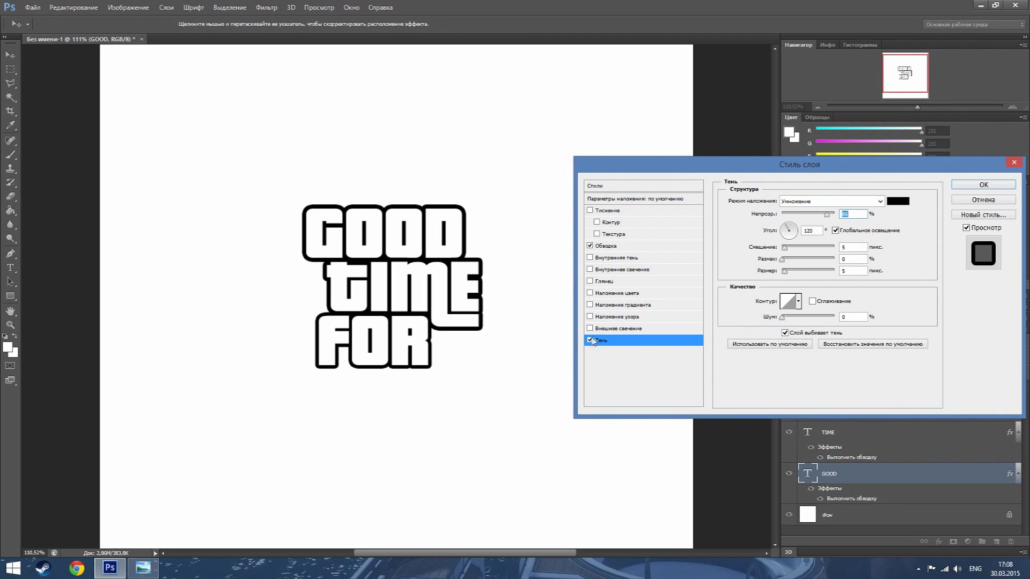
{"action": "key", "text": "Return"}
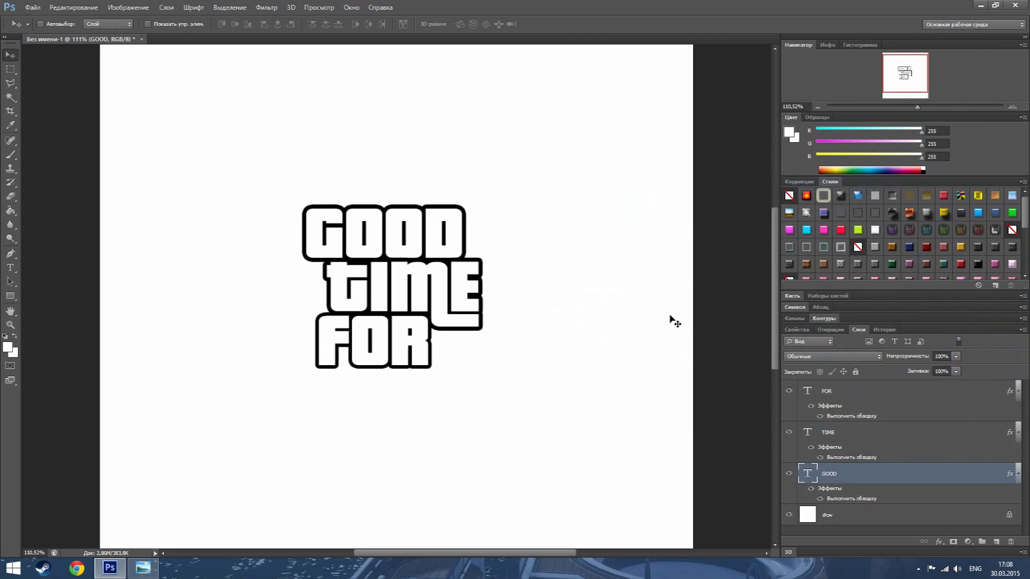
- Open the GTA V emblem PNG and copy it into the logo document
{"action": "left_click", "coordinate": [33, 7]}
{"action": "left_click", "coordinate": [39, 29]}
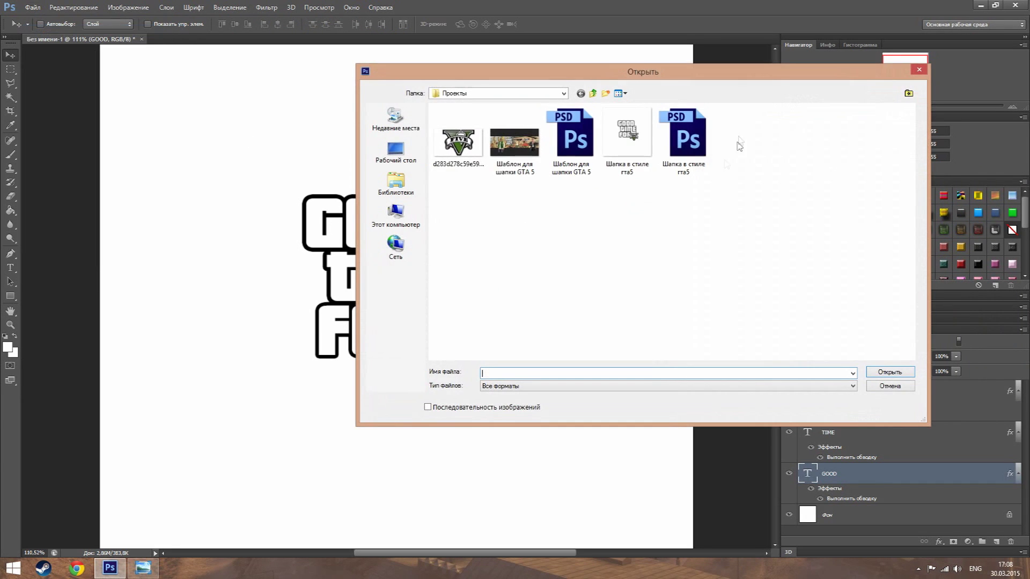
{"action": "double_click", "coordinate": [459, 140]}
{"action": "left_click_drag", "start_coordinate": [107, 51], "coordinate": [653, 289]}
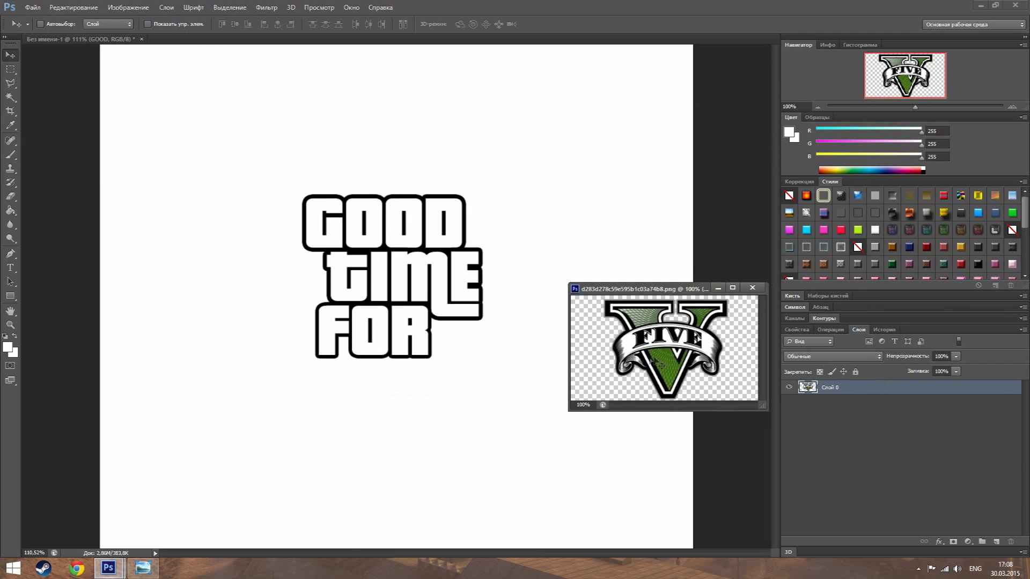
{"action": "mouse_move", "coordinate": [700, 349]}
{"action": "left_mouse_down"}
{"action": "mouse_move", "coordinate": [506, 335]}
{"action": "mouse_move", "coordinate": [552, 385]}
{"action": "left_mouse_up"}
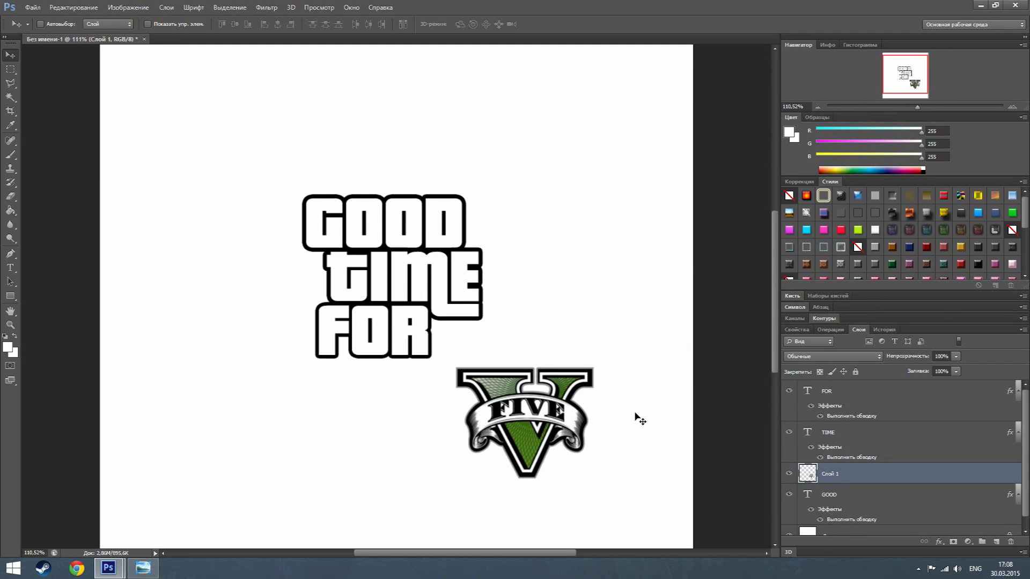
- Scale the V emblem down to about two-thirds size and apply the transform
{"action": "key", "text": "ctrl+t"}
{"action": "left_click_drag", "start_coordinate": [454, 367], "coordinate": [496, 409]}
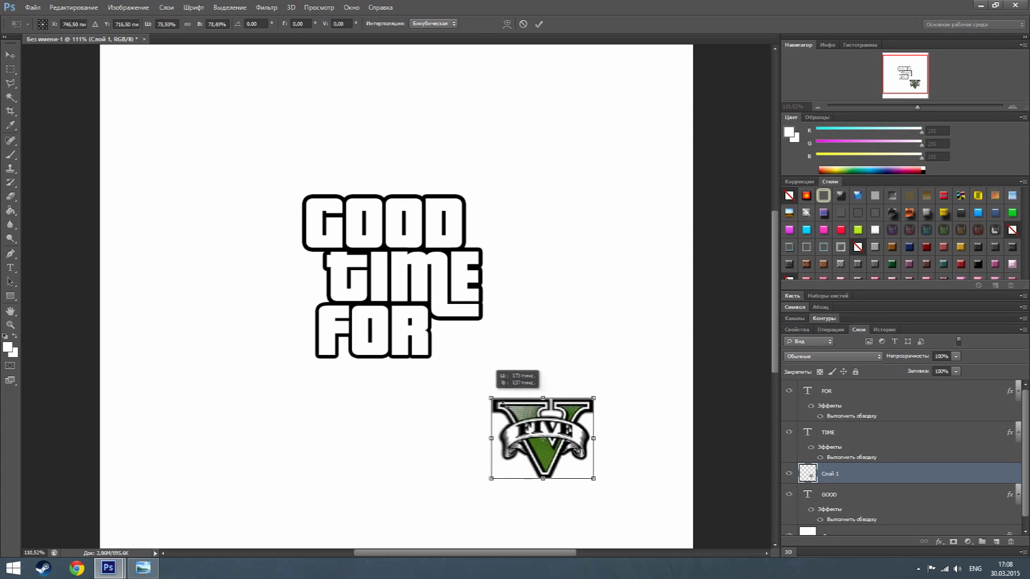
{"action": "left_click_drag", "start_coordinate": [465, 352], "coordinate": [488, 401]}
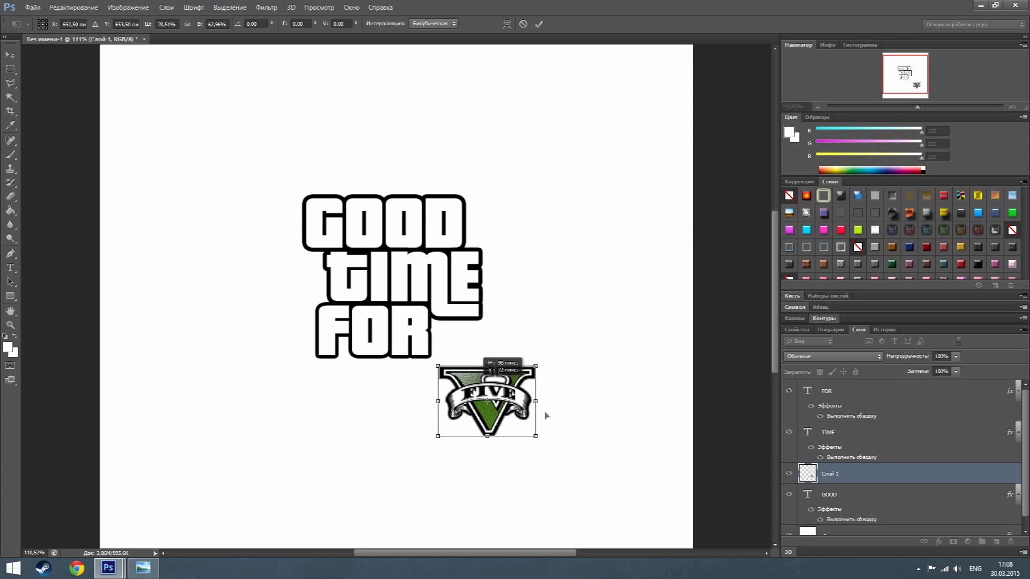
{"action": "left_click", "coordinate": [10, 54]}
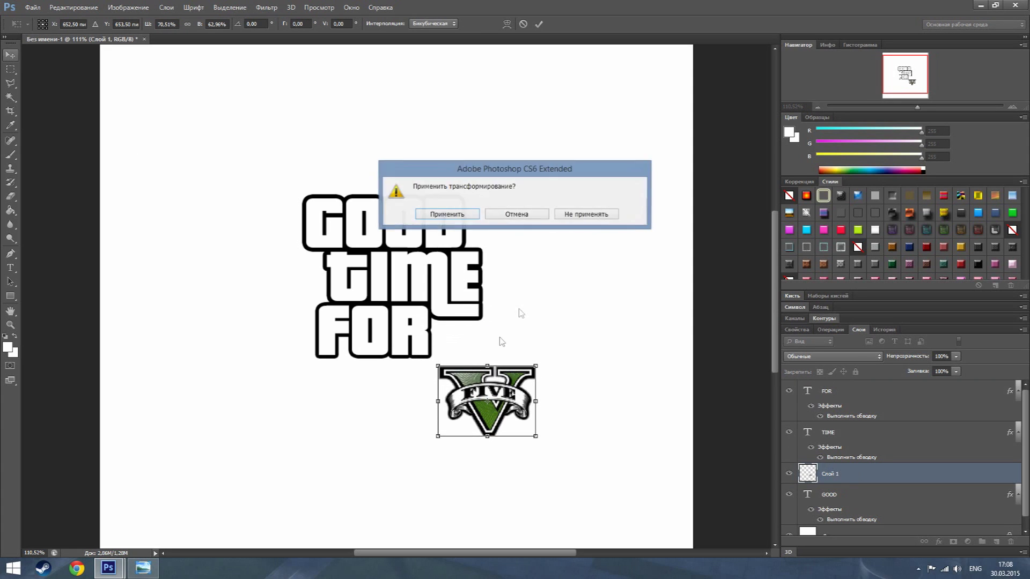
{"action": "left_click", "coordinate": [460, 213]}
- Bring the emblem layer to the top and position it over the R of FOR
{"action": "key", "text": "ctrl+shift+bracketright"}
{"action": "left_click_drag", "start_coordinate": [482, 385], "coordinate": [451, 335]}
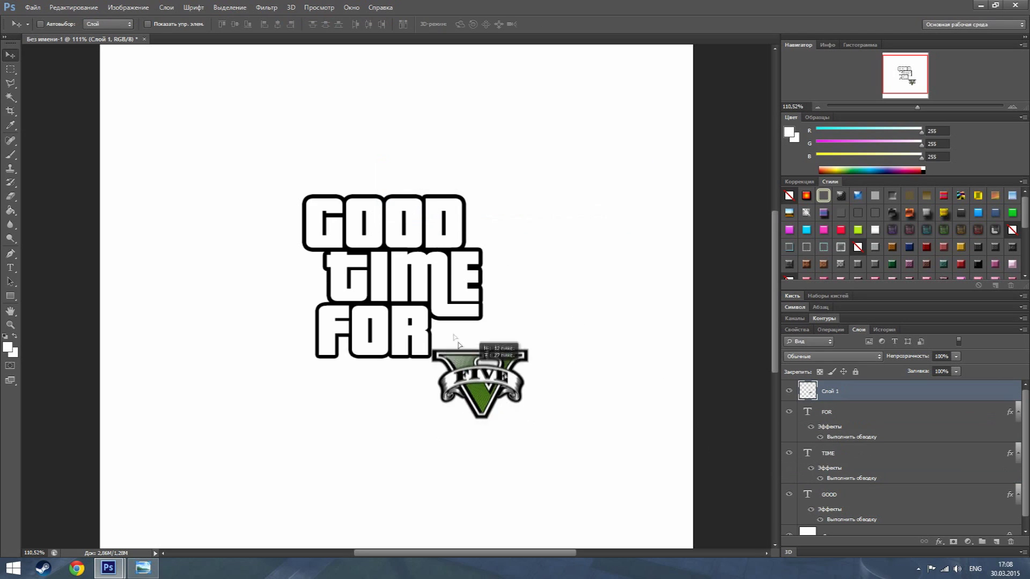
{"action": "key", "text": "shift+Right"}
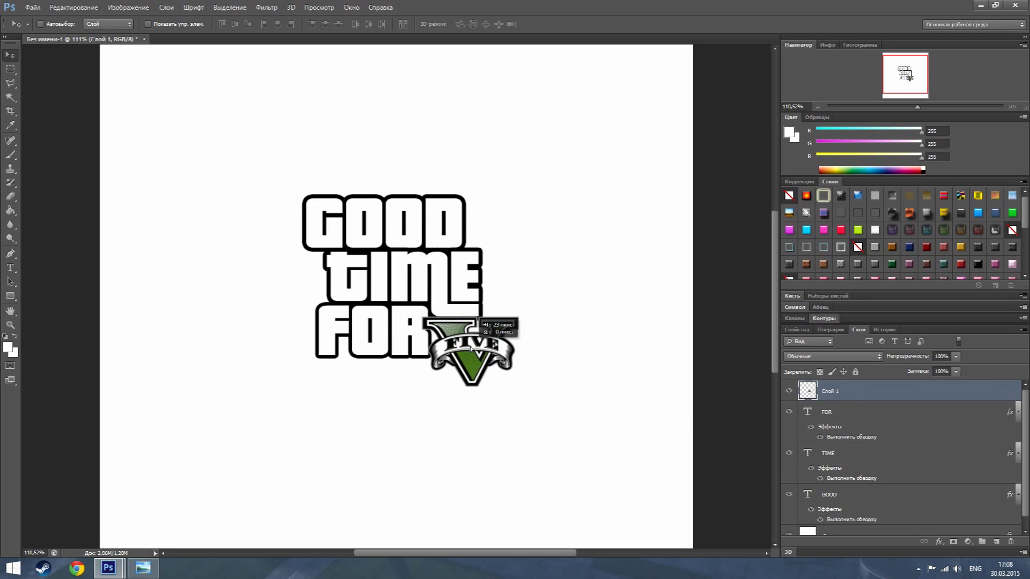
{"action": "key", "text": "Right"}
{"action": "key", "text": "Right"}
{"action": "key", "text": "Right"}
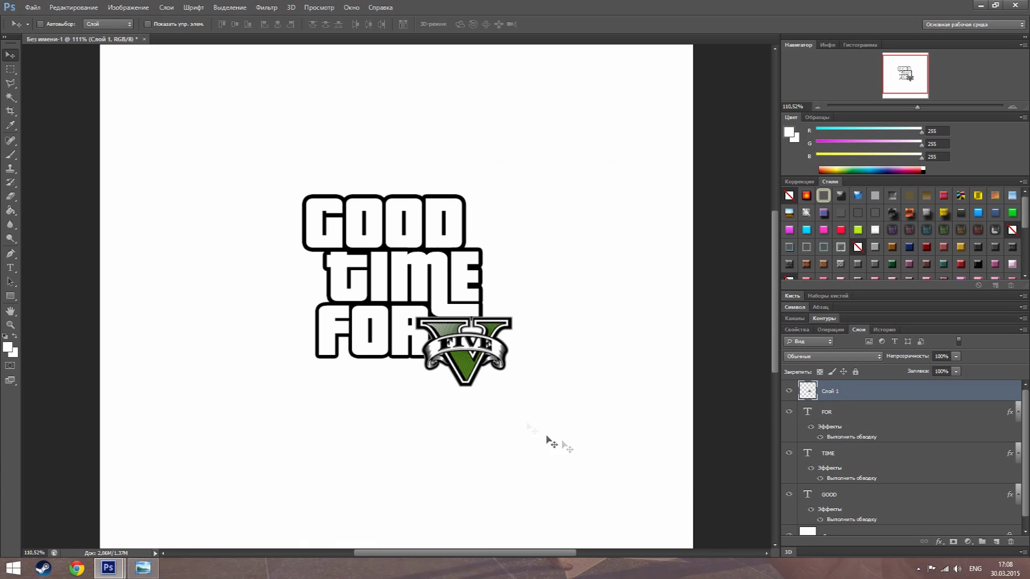
{"action": "left_click_drag", "start_coordinate": [917, 107], "coordinate": [942, 107]}
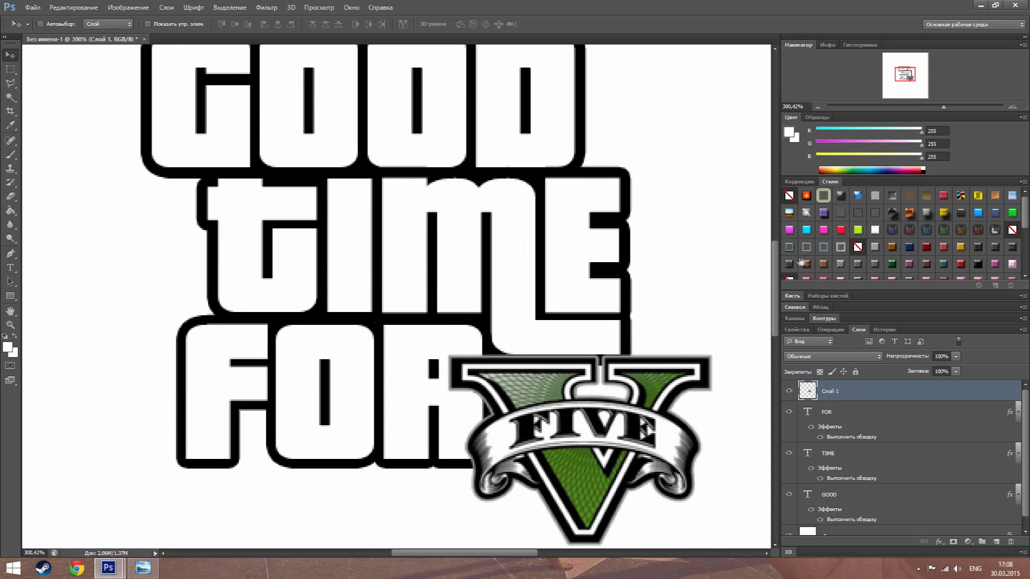
- Zoom in on the banner's FIVE lettering and set the Eraser to 7 px
{"action": "scroll", "coordinate": [494, 533], "scroll_direction": "up", "scroll_amount": 1}
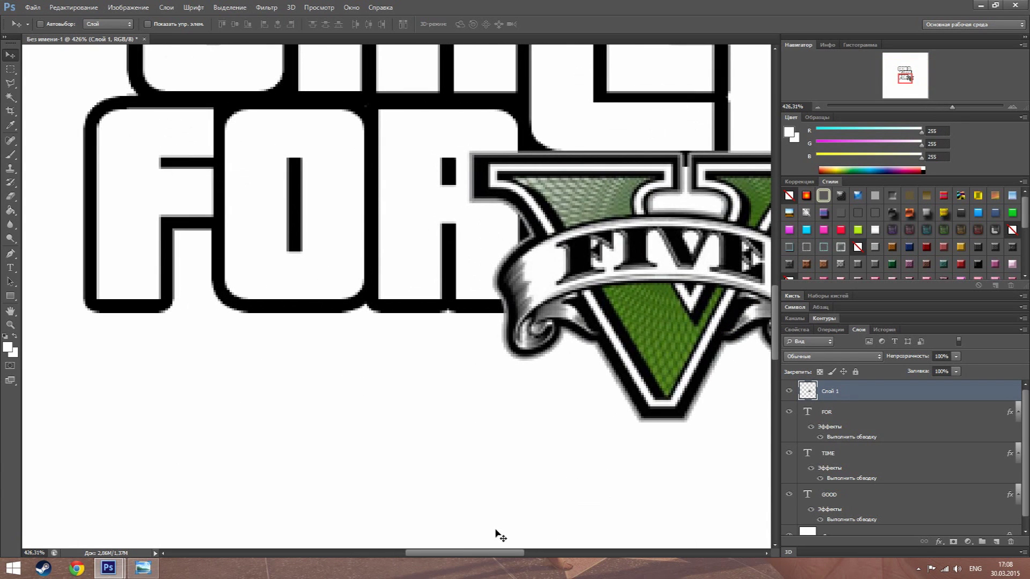
{"action": "scroll", "coordinate": [776, 325], "scroll_direction": "up", "scroll_amount": 1}
{"action": "left_click_drag", "start_coordinate": [776, 325], "coordinate": [781, 310]}
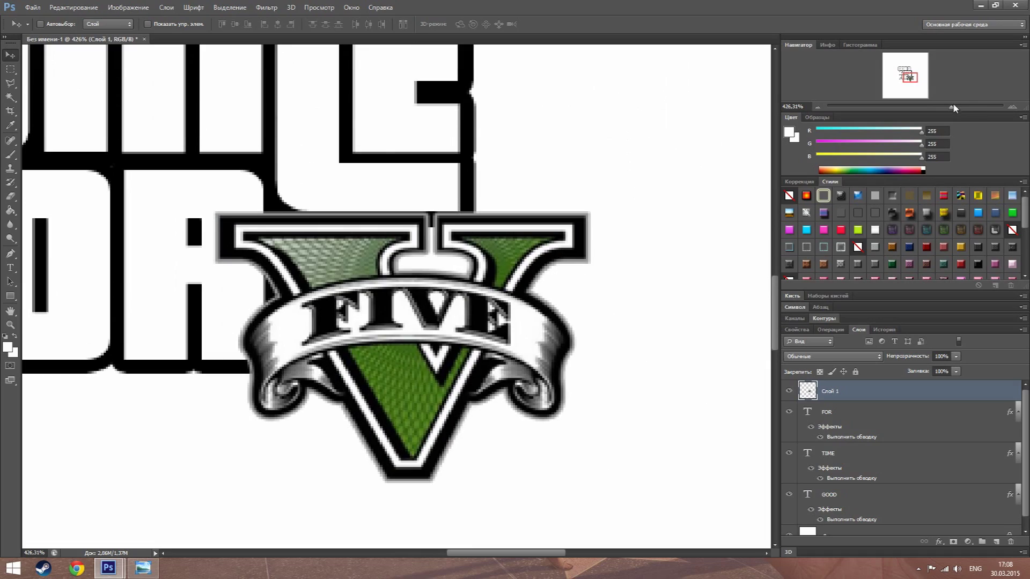
{"action": "left_click_drag", "start_coordinate": [953, 107], "coordinate": [975, 107]}
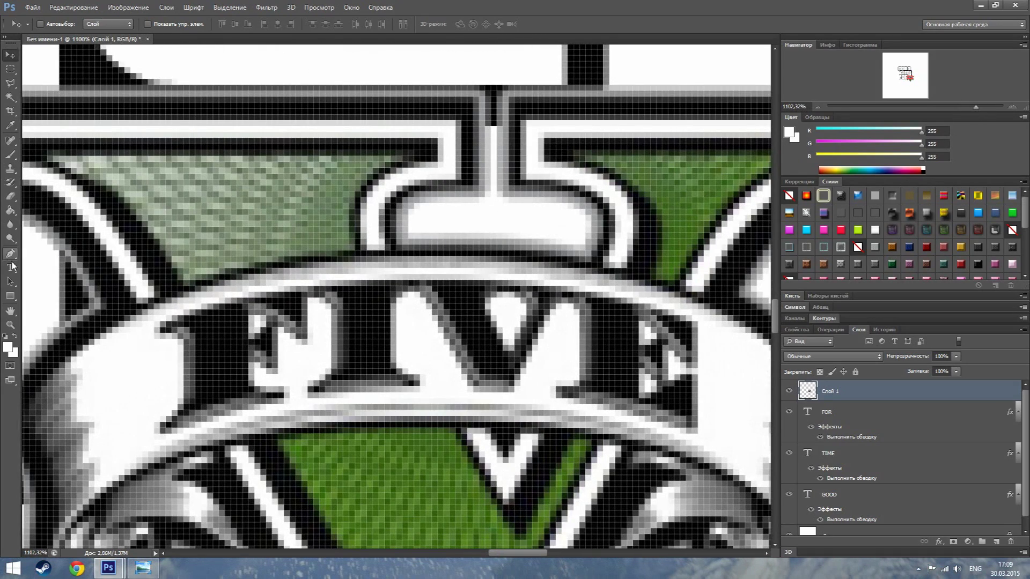
{"action": "left_click", "coordinate": [10, 196]}
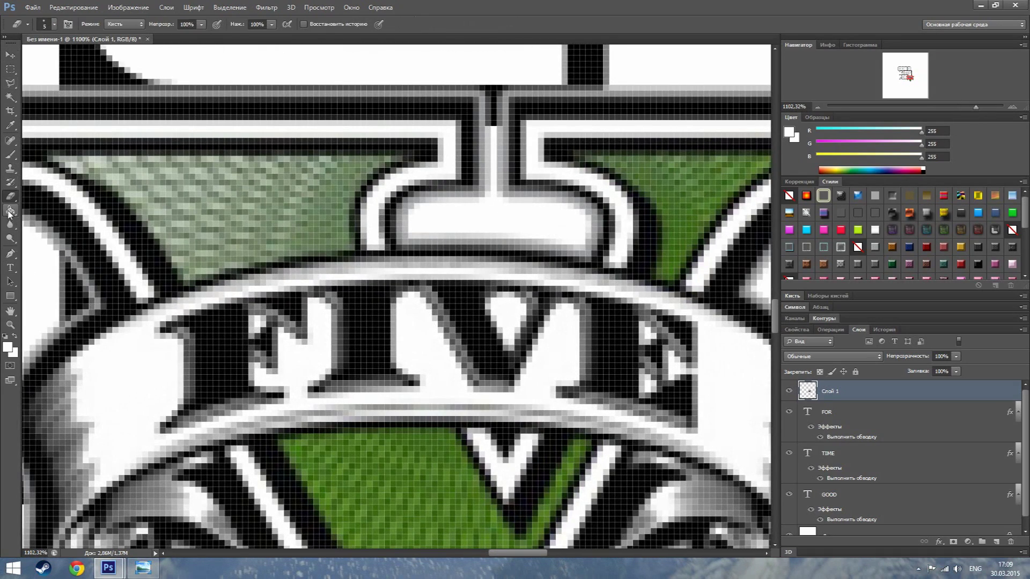
{"action": "left_click", "coordinate": [50, 23]}
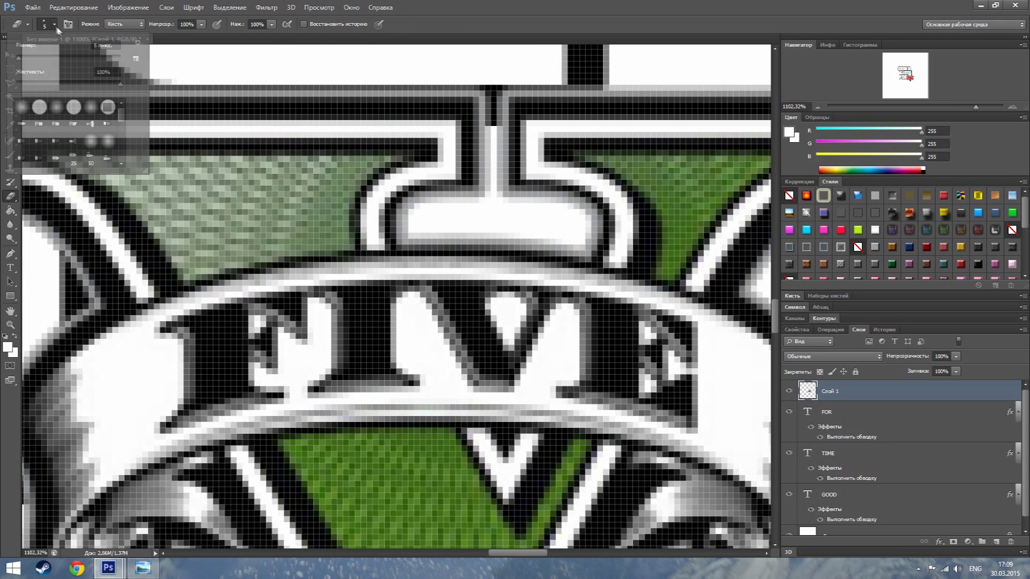
{"action": "left_click", "coordinate": [45, 110]}
- Erase the F, I, V and E letters from the banner, then zoom back out
{"action": "mouse_move", "coordinate": [209, 327]}
{"action": "left_mouse_down"}
{"action": "mouse_move", "coordinate": [225, 386]}
{"action": "mouse_move", "coordinate": [162, 421]}
{"action": "mouse_move", "coordinate": [283, 375]}
{"action": "mouse_move", "coordinate": [167, 330]}
{"action": "mouse_move", "coordinate": [252, 311]}
{"action": "mouse_move", "coordinate": [367, 299]}
{"action": "mouse_move", "coordinate": [322, 386]}
{"action": "mouse_move", "coordinate": [461, 370]}
{"action": "left_mouse_up"}
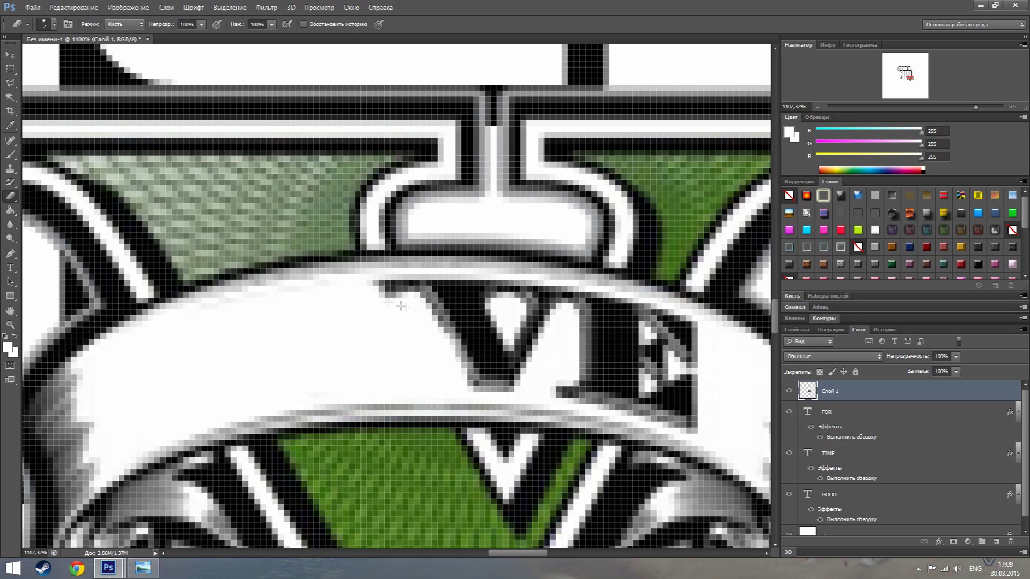
{"action": "mouse_move", "coordinate": [402, 306]}
{"action": "left_mouse_down"}
{"action": "mouse_move", "coordinate": [375, 287]}
{"action": "mouse_move", "coordinate": [515, 311]}
{"action": "mouse_move", "coordinate": [472, 375]}
{"action": "mouse_move", "coordinate": [534, 380]}
{"action": "mouse_move", "coordinate": [467, 313]}
{"action": "mouse_move", "coordinate": [590, 322]}
{"action": "mouse_move", "coordinate": [398, 285]}
{"action": "mouse_move", "coordinate": [236, 313]}
{"action": "left_mouse_up"}
{"action": "mouse_move", "coordinate": [537, 311]}
{"action": "left_mouse_down"}
{"action": "mouse_move", "coordinate": [617, 322]}
{"action": "mouse_move", "coordinate": [576, 344]}
{"action": "mouse_move", "coordinate": [628, 383]}
{"action": "mouse_move", "coordinate": [668, 366]}
{"action": "mouse_move", "coordinate": [640, 322]}
{"action": "mouse_move", "coordinate": [555, 306]}
{"action": "left_mouse_up"}
{"action": "left_click_drag", "start_coordinate": [976, 106], "coordinate": [921, 106]}
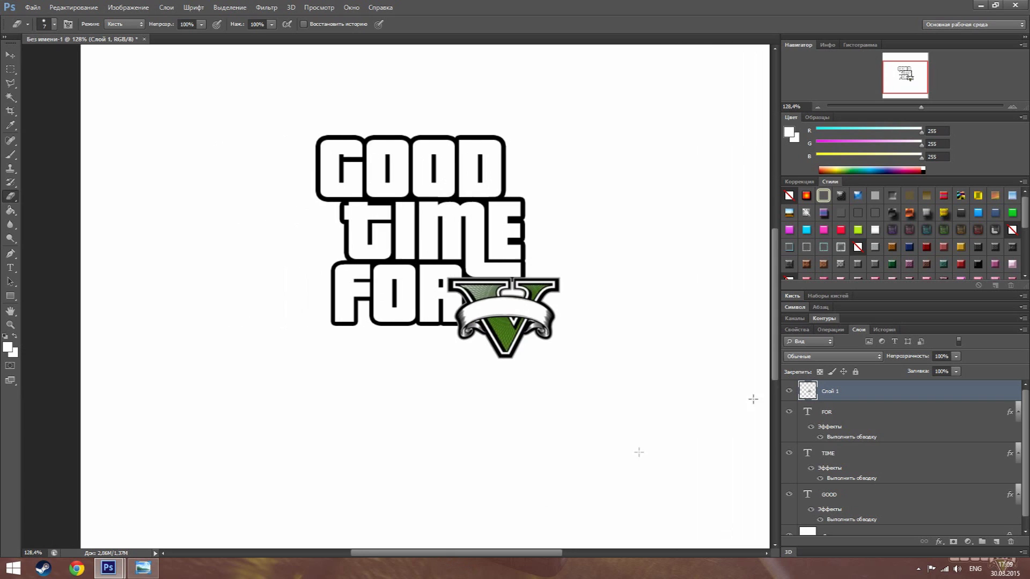
{"action": "left_click_drag", "start_coordinate": [372, 554], "coordinate": [390, 555]}
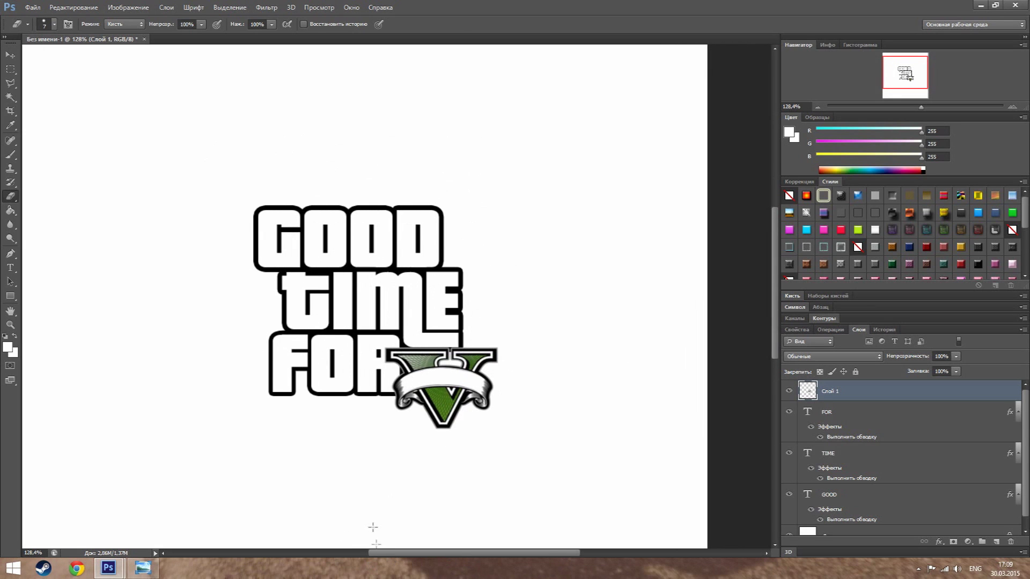
- Add a black 72 pt GAMES text line and place it right of the V
{"action": "left_click", "coordinate": [10, 55]}
{"action": "left_click", "coordinate": [322, 471]}
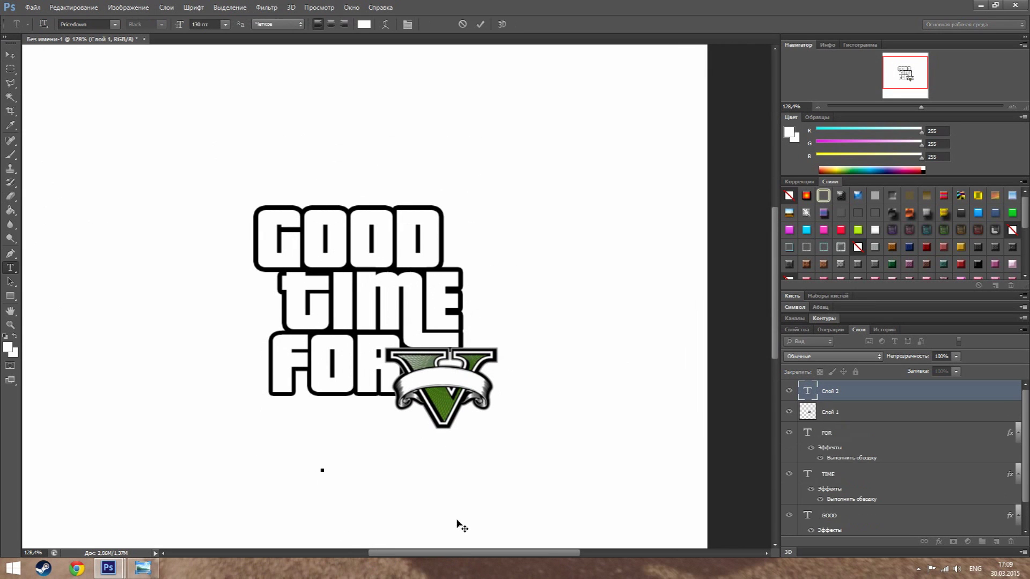
{"action": "type", "text": "a"}
{"action": "left_click", "coordinate": [789, 132]}
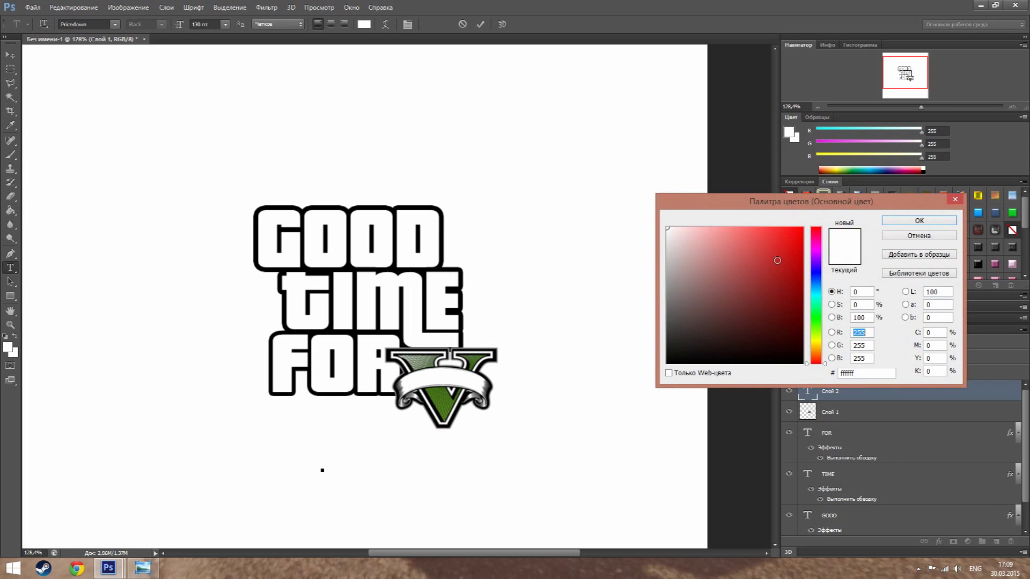
{"action": "left_click", "coordinate": [683, 357]}
{"action": "left_click", "coordinate": [915, 220]}
{"action": "left_click", "coordinate": [226, 24]}
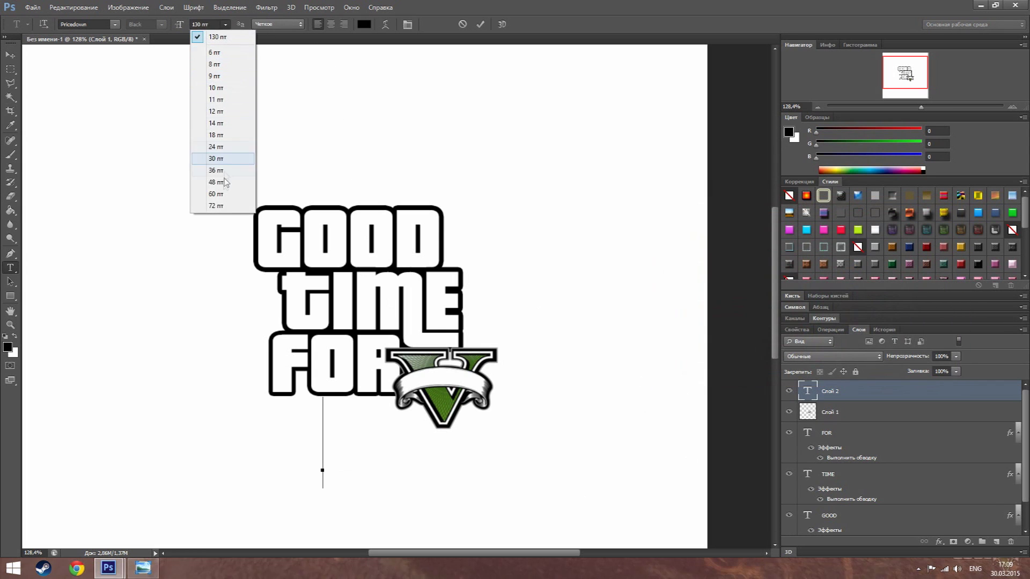
{"action": "left_click", "coordinate": [217, 206]}
{"action": "type", "text": "GH"}
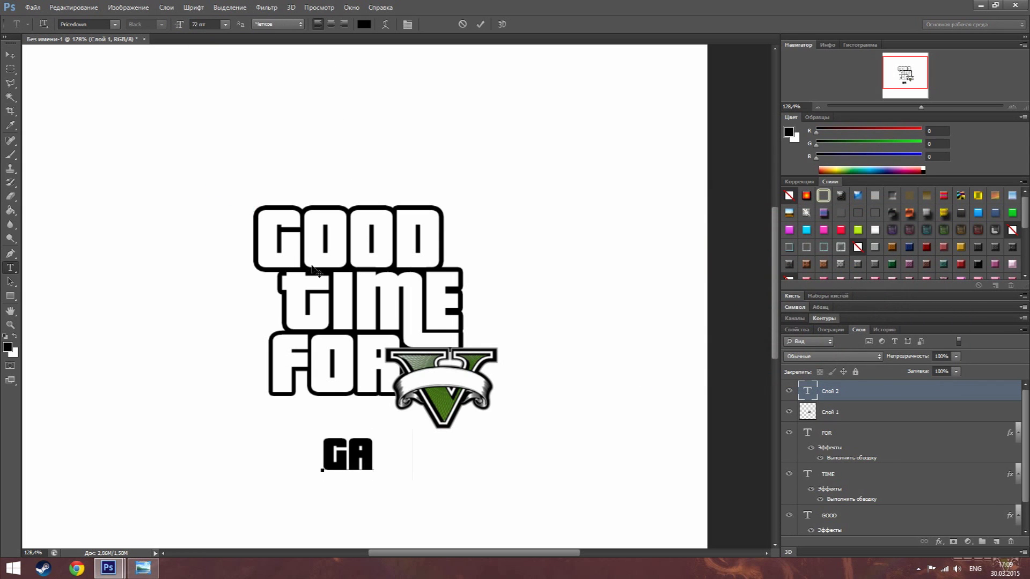
{"action": "type", "text": "MES"}
{"action": "mouse_move", "coordinate": [553, 510]}
{"action": "left_mouse_down"}
{"action": "mouse_move", "coordinate": [661, 396]}
{"action": "mouse_move", "coordinate": [532, 397]}
{"action": "left_mouse_up"}
- Set GAMES in Smudgers, shrink it to 20 pt and move it onto the banner
{"action": "left_click", "coordinate": [115, 23]}
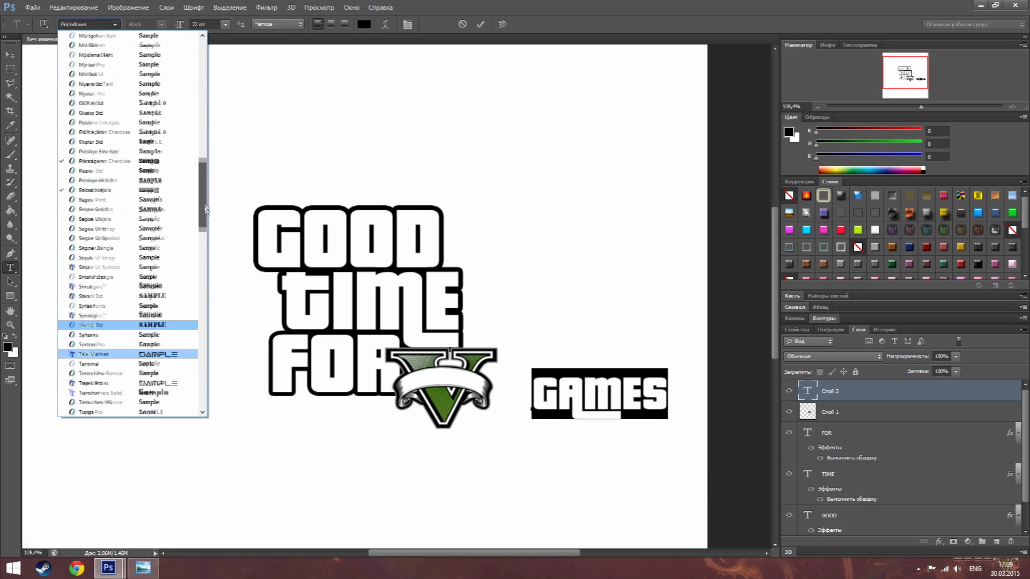
{"action": "left_click", "coordinate": [134, 335]}
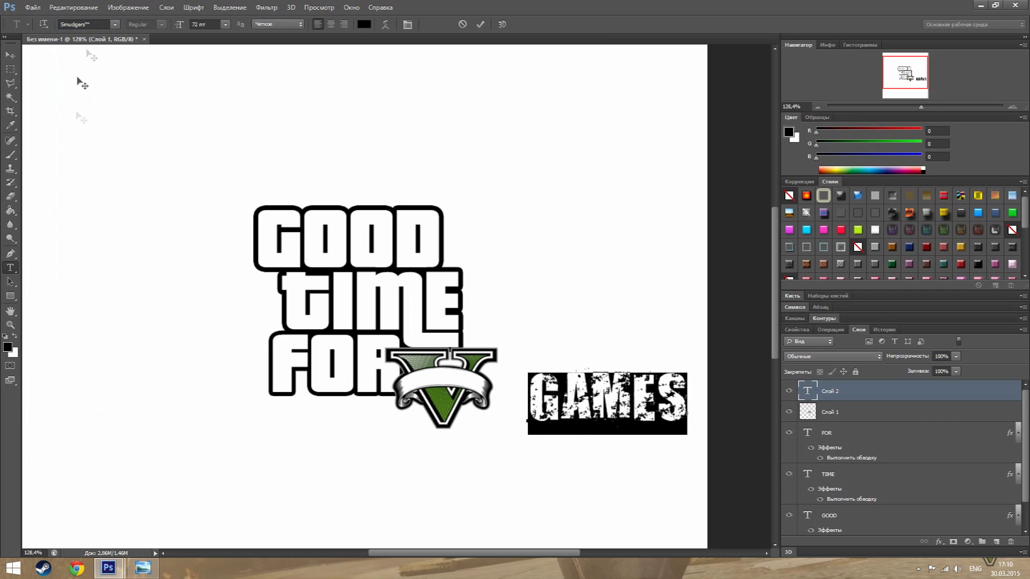
{"action": "type", "text": "34"}
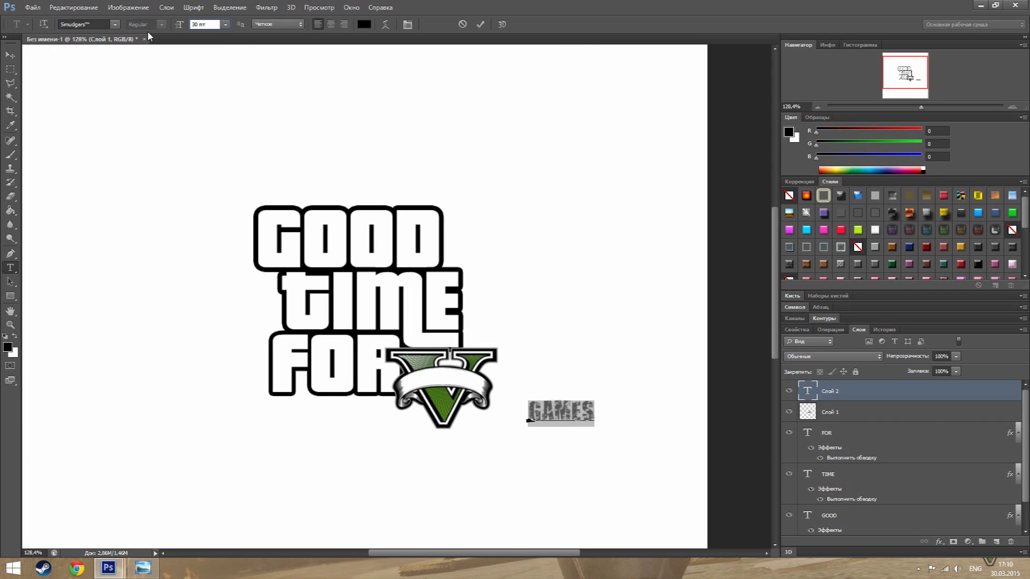
{"action": "key", "text": "BackSpace"}
{"action": "key", "text": "BackSpace"}
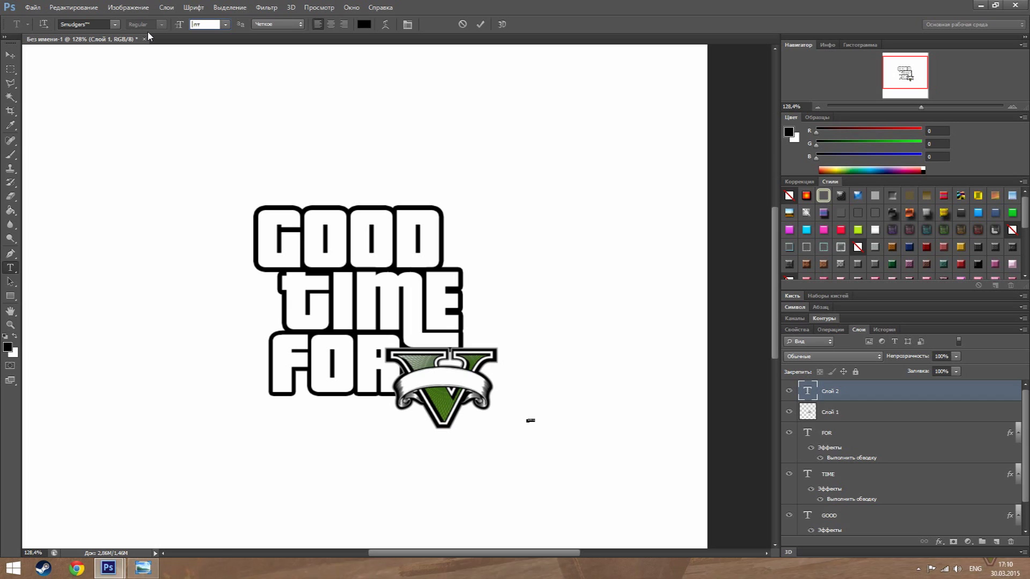
{"action": "type", "text": "25"}
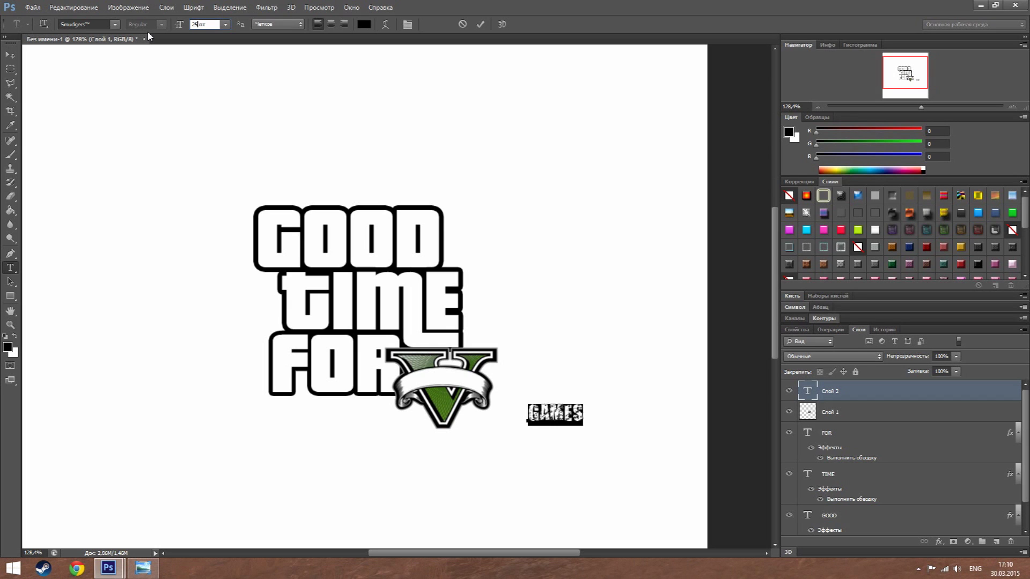
{"action": "left_click_drag", "start_coordinate": [610, 465], "coordinate": [493, 429]}
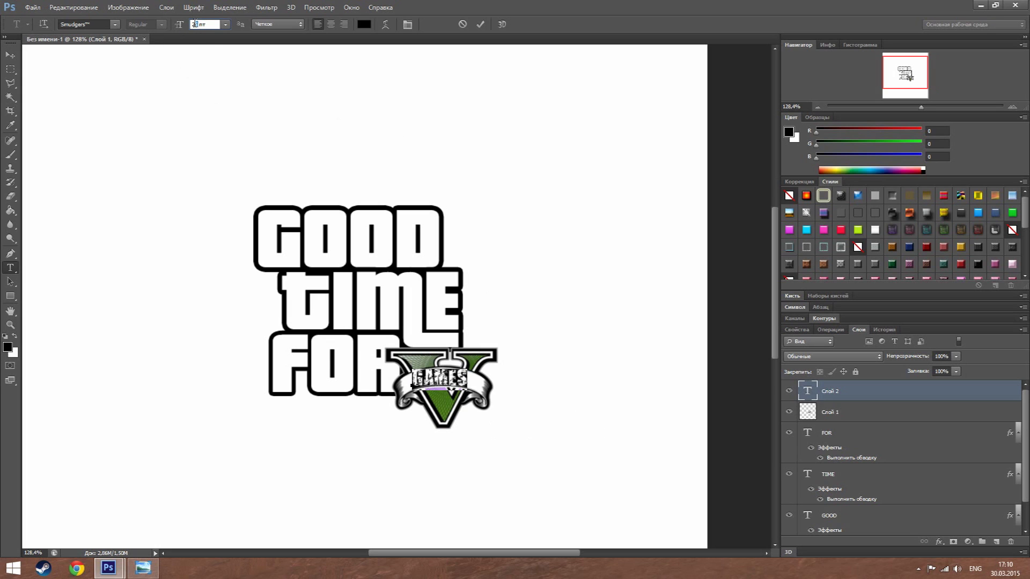
{"action": "type", "text": "20"}
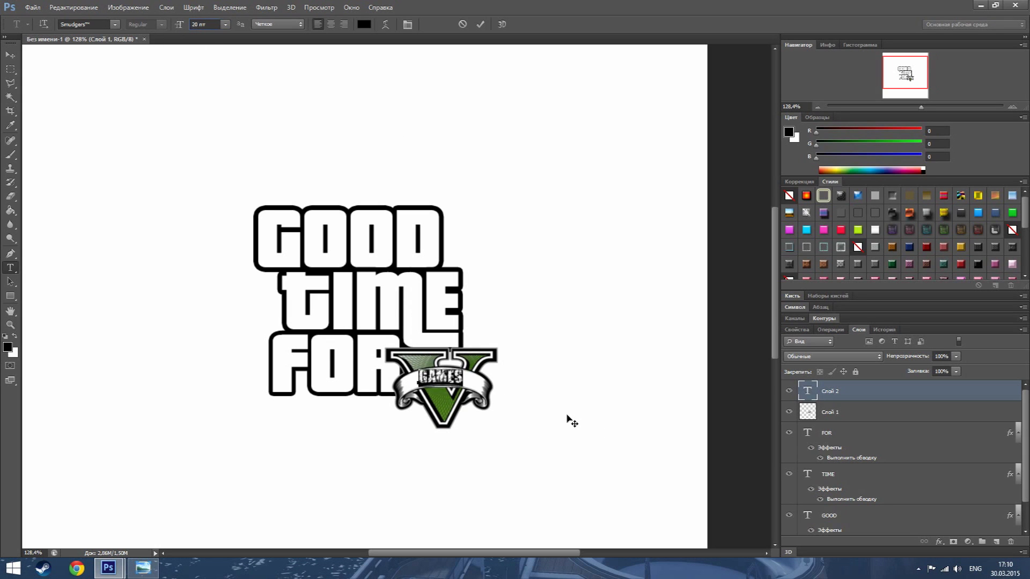
{"action": "key", "text": "ctrl+Return"}
{"action": "key", "text": "v"}
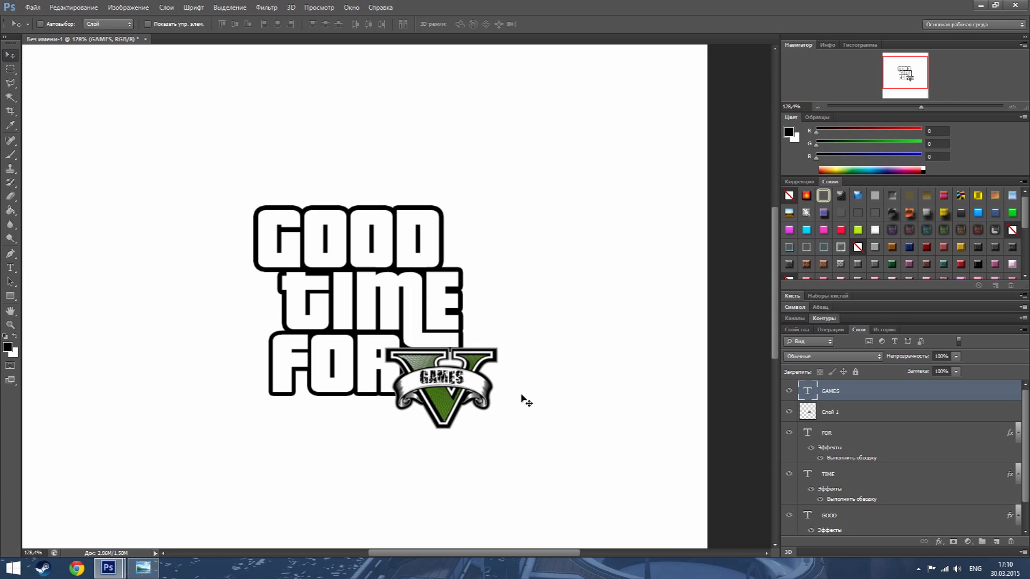
- Restyle GAMES in Stencil Std, nudge it up, and compare against the reference image
{"action": "left_click", "coordinate": [11, 267]}
{"action": "double_click", "coordinate": [441, 377]}
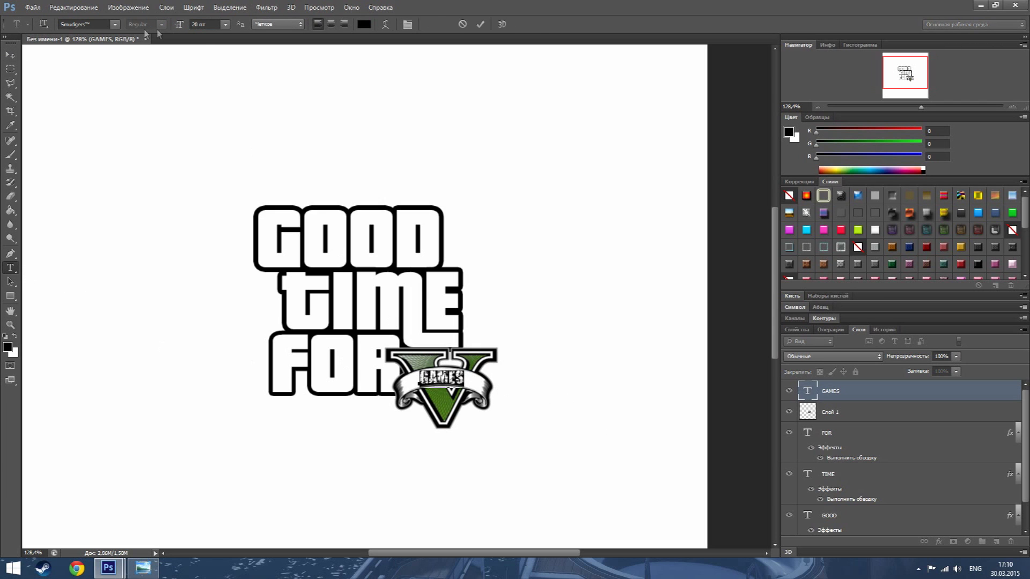
{"action": "left_click", "coordinate": [115, 24]}
{"action": "scroll", "coordinate": [204, 201], "scroll_direction": "down", "scroll_amount": 3}
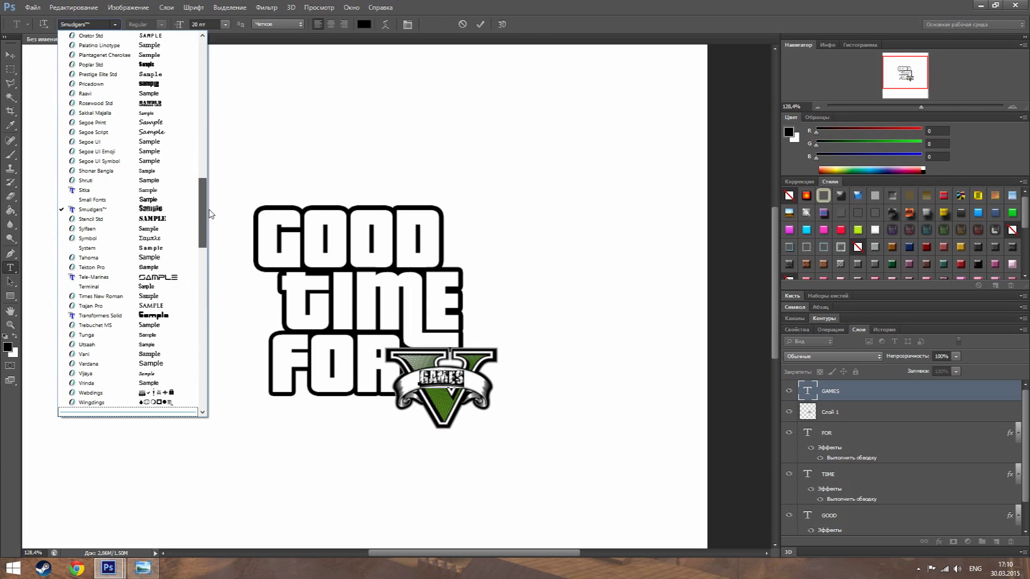
{"action": "left_click", "coordinate": [164, 219]}
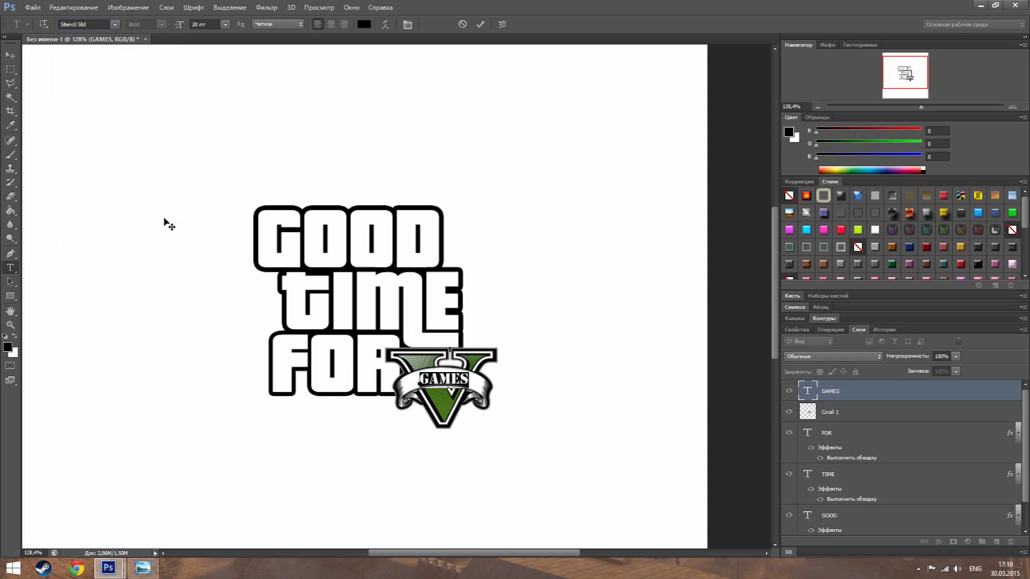
{"action": "left_click_drag", "start_coordinate": [572, 476], "coordinate": [570, 473]}
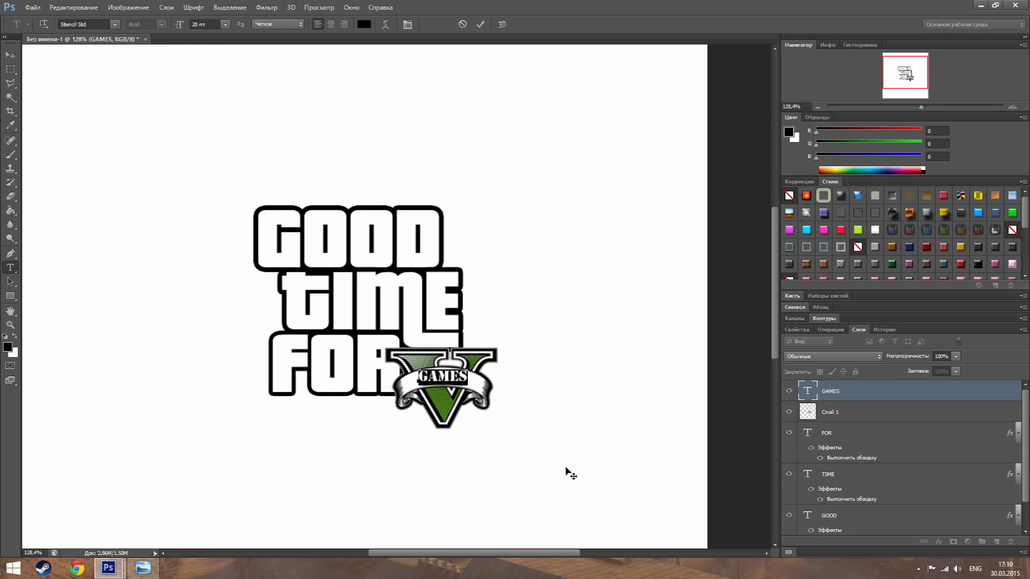
{"action": "left_click", "coordinate": [142, 568]}
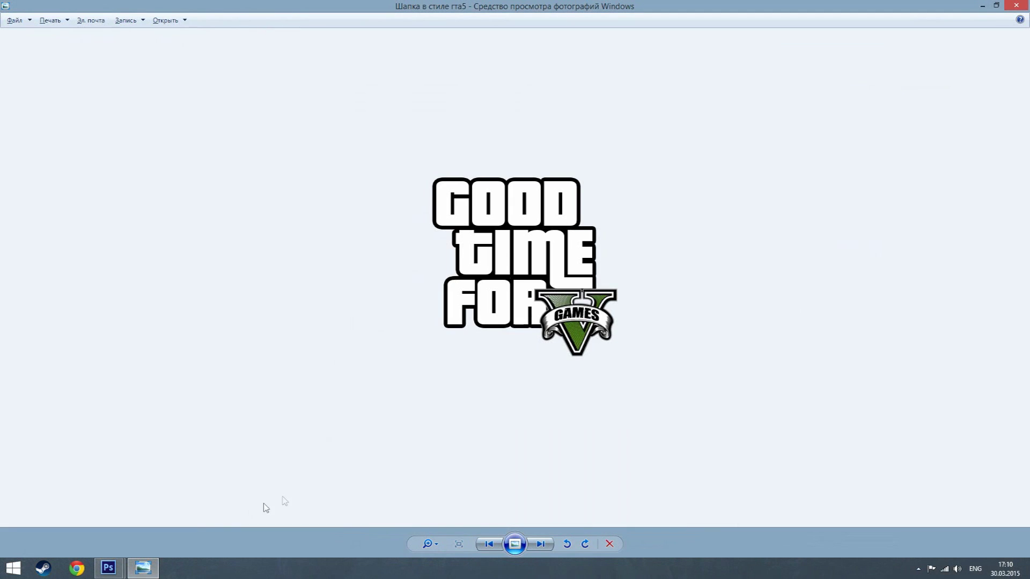
{"action": "left_click", "coordinate": [144, 570]}
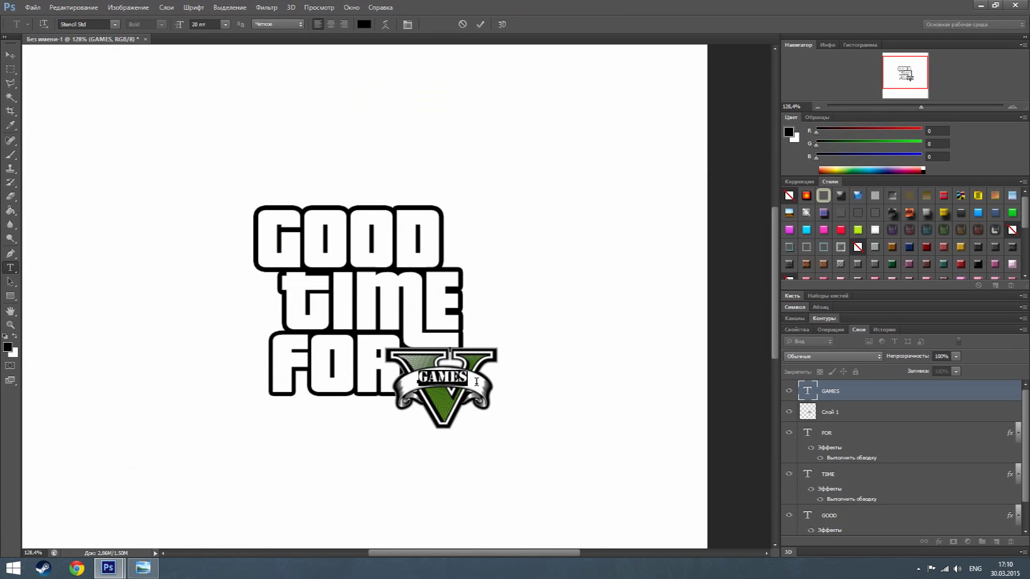
- Try Pricedown then Poplar Std on GAMES and shift it right along the banner
{"action": "left_click", "coordinate": [114, 24]}
{"action": "scroll", "coordinate": [177, 140], "scroll_direction": "up", "scroll_amount": 2}
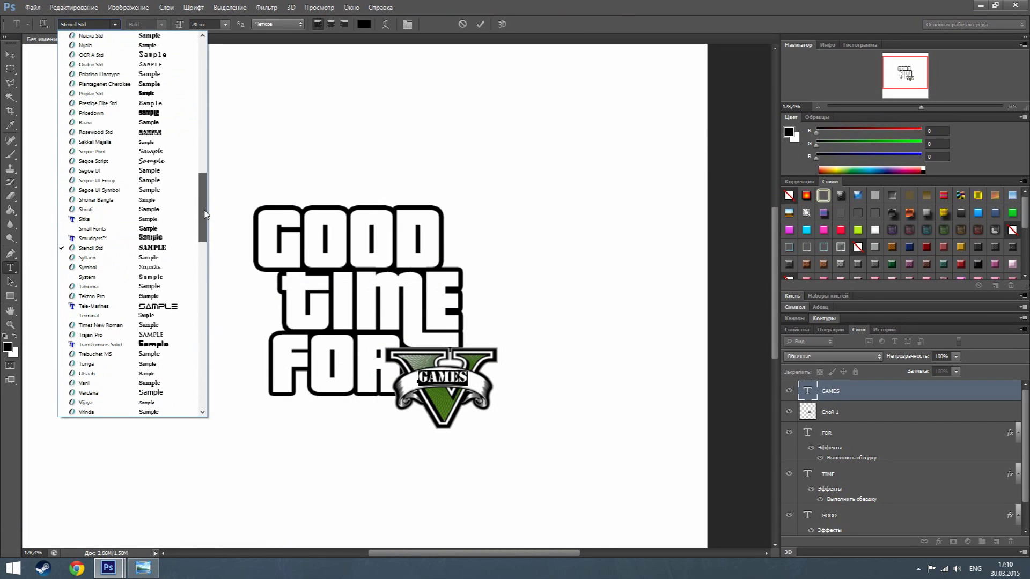
{"action": "left_click", "coordinate": [161, 113]}
{"action": "left_click", "coordinate": [115, 24]}
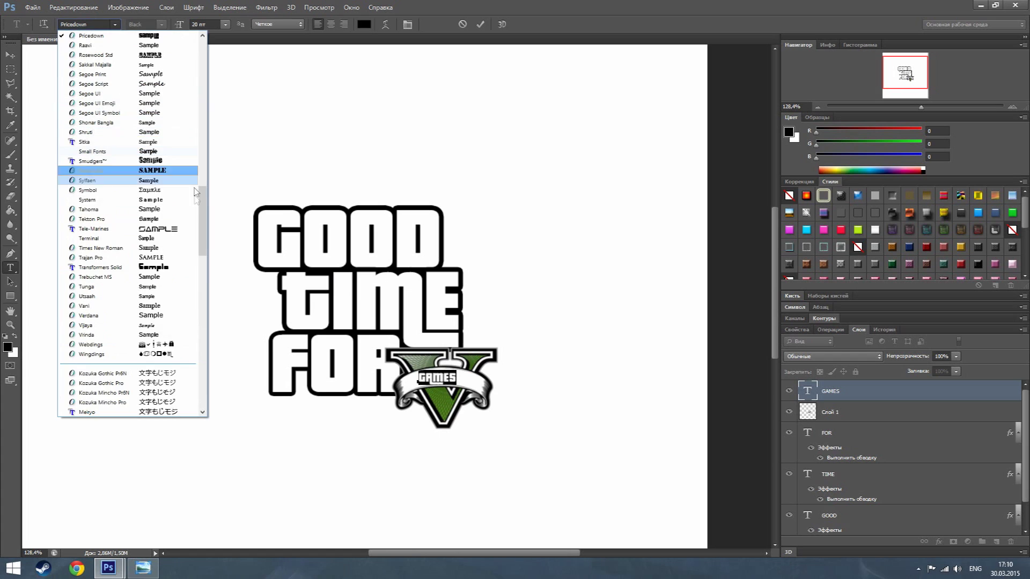
{"action": "scroll", "coordinate": [206, 216], "scroll_direction": "down", "scroll_amount": 4}
{"action": "scroll", "coordinate": [206, 216], "scroll_direction": "up", "scroll_amount": 3}
{"action": "scroll", "coordinate": [205, 206], "scroll_direction": "up", "scroll_amount": 2}
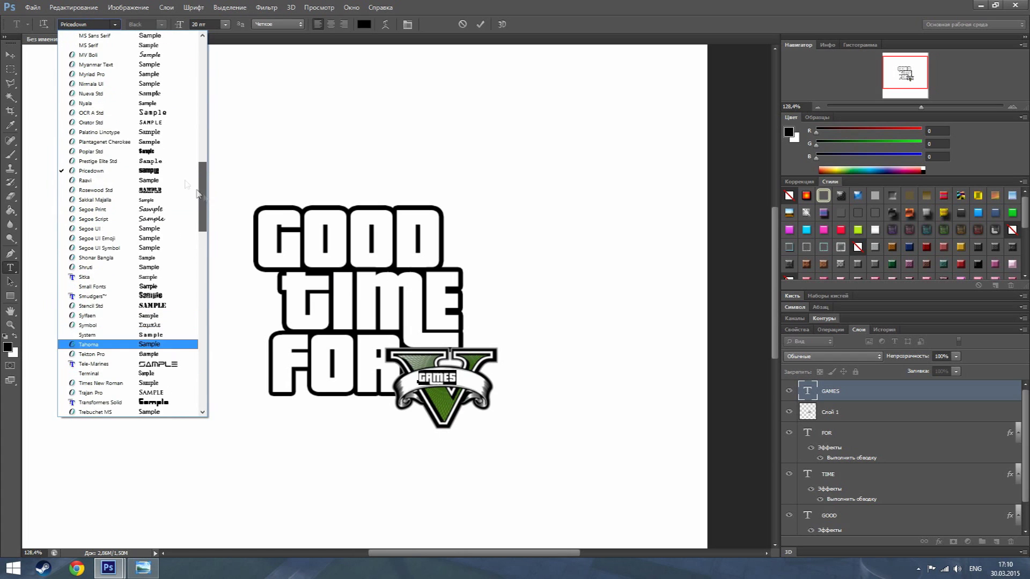
{"action": "left_click", "coordinate": [157, 150]}
{"action": "left_click_drag", "start_coordinate": [472, 407], "coordinate": [483, 409]}
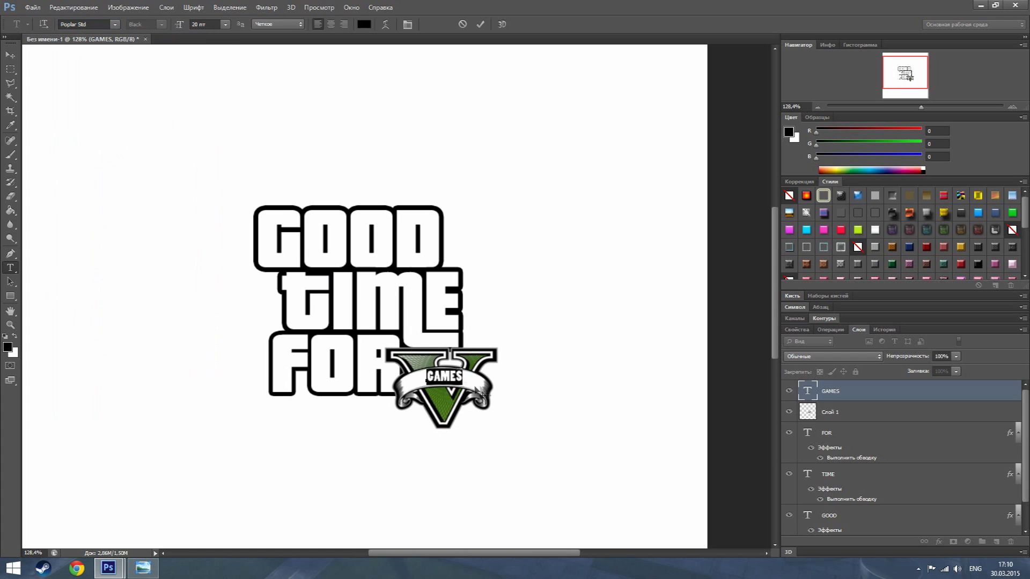
{"action": "left_click", "coordinate": [15, 56]}
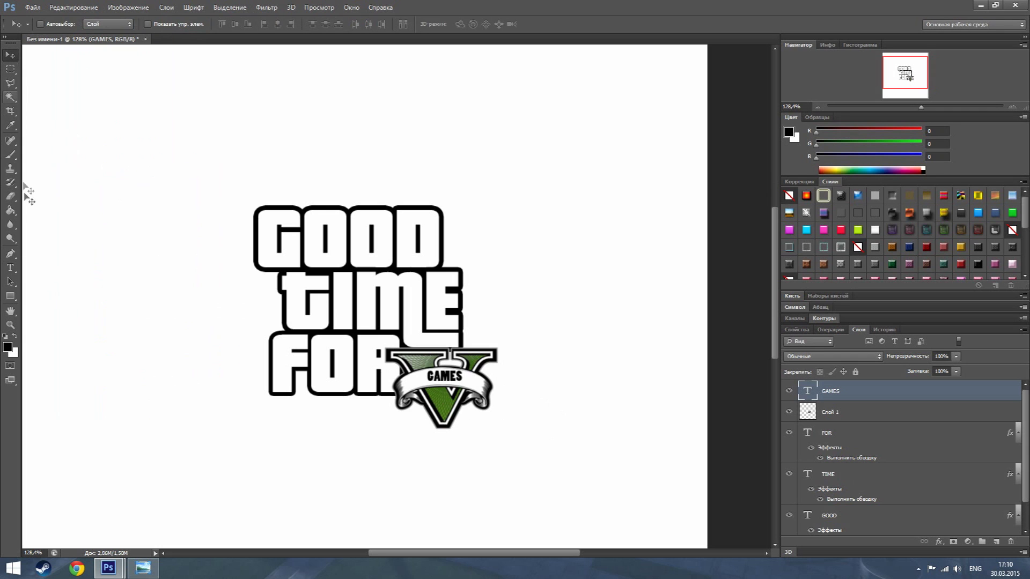
- Browse the font list again and try the Future Rot font on GAMES
{"action": "key", "text": "t"}
{"action": "left_click", "coordinate": [115, 24]}
{"action": "scroll", "coordinate": [200, 187], "scroll_direction": "up", "scroll_amount": 4}
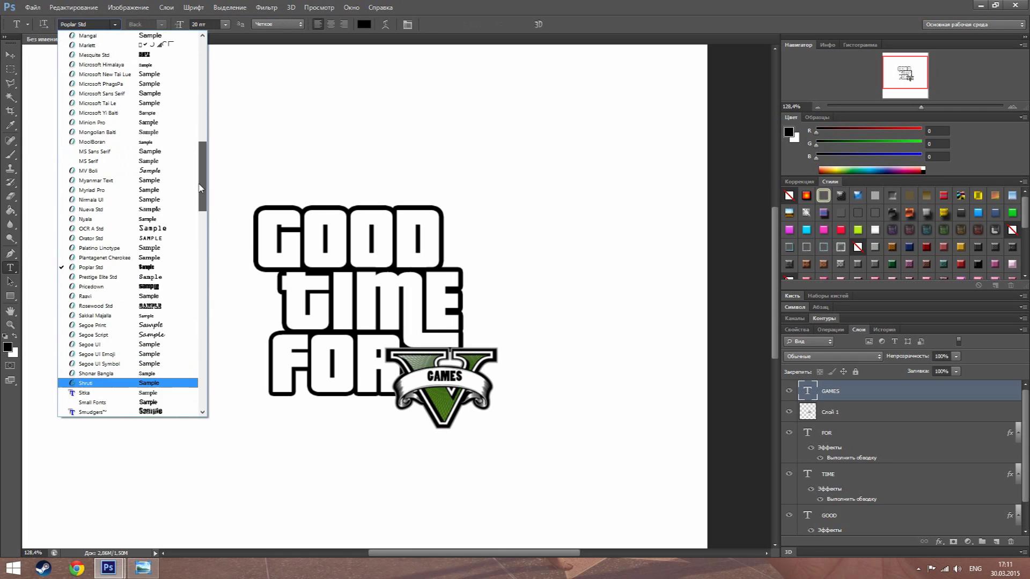
{"action": "scroll", "coordinate": [200, 188], "scroll_direction": "up", "scroll_amount": 2}
{"action": "scroll", "coordinate": [200, 187], "scroll_direction": "up", "scroll_amount": 2}
{"action": "left_click", "coordinate": [109, 307]}
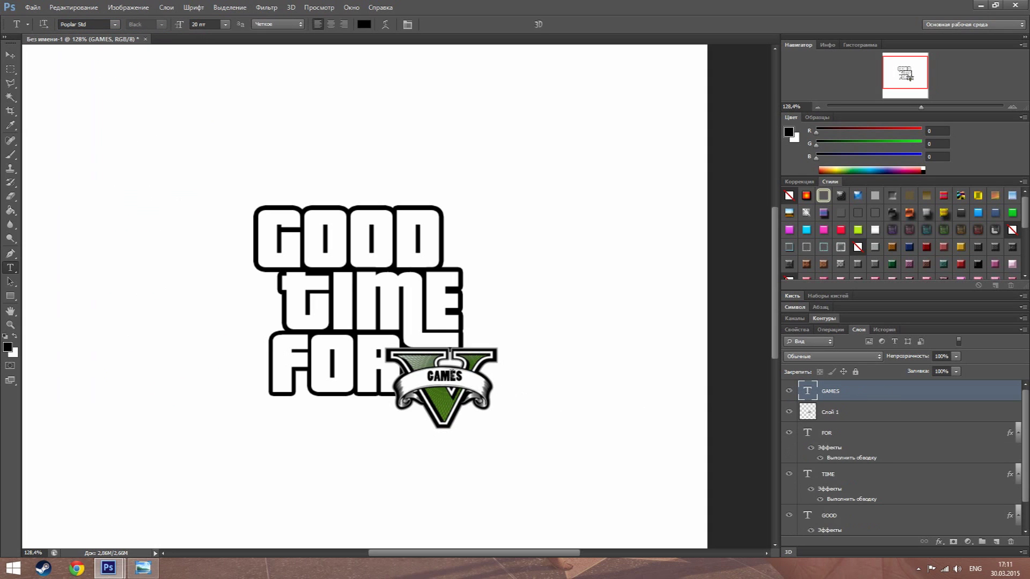
{"action": "left_click", "coordinate": [115, 24]}
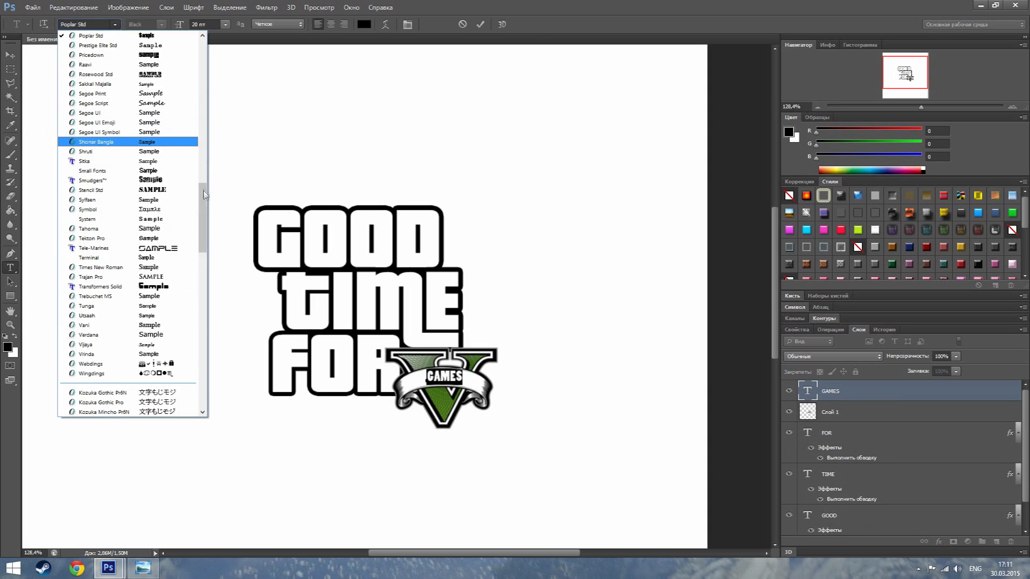
{"action": "left_click", "coordinate": [156, 51]}
{"action": "left_click", "coordinate": [115, 24]}
{"action": "left_click_drag", "start_coordinate": [202, 204], "coordinate": [200, 104]}
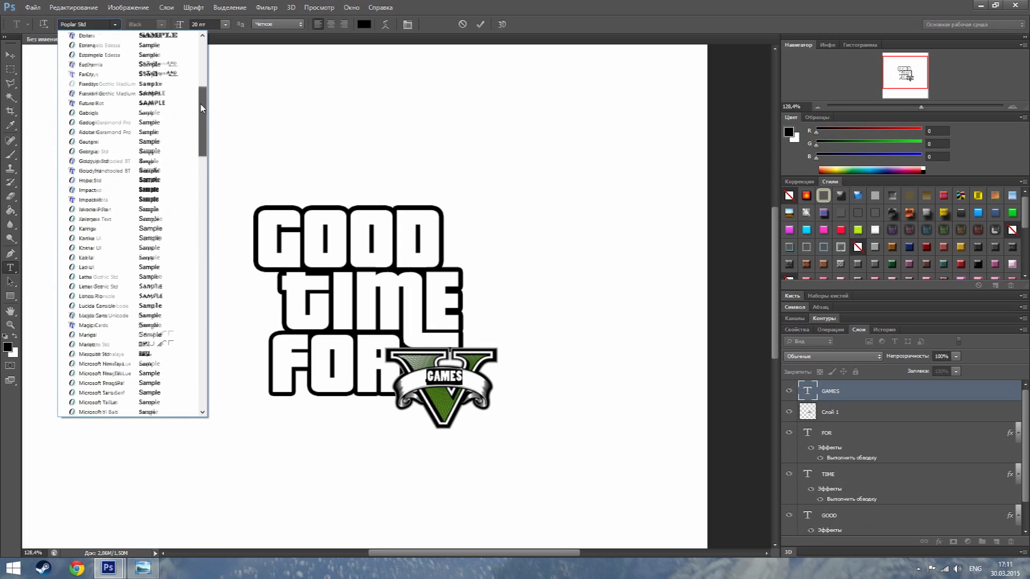
{"action": "left_click", "coordinate": [175, 214]}
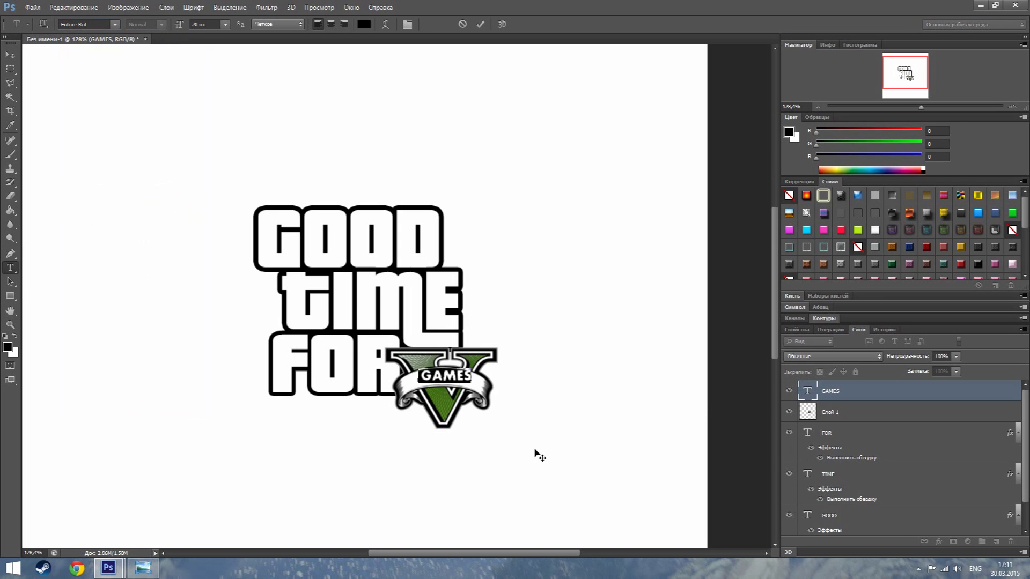
- Try Dinarjev Republika, settle on a_SimplerBrk, and nudge GAMES slightly right
{"action": "left_click", "coordinate": [115, 24]}
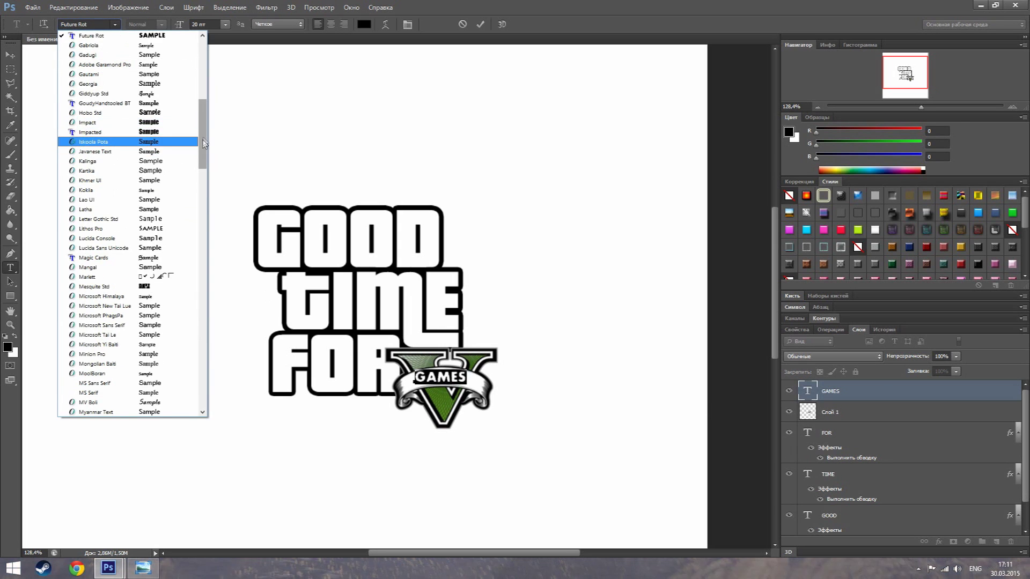
{"action": "scroll", "coordinate": [208, 98], "scroll_direction": "up", "scroll_amount": 1}
{"action": "scroll", "coordinate": [209, 75], "scroll_direction": "up", "scroll_amount": 3}
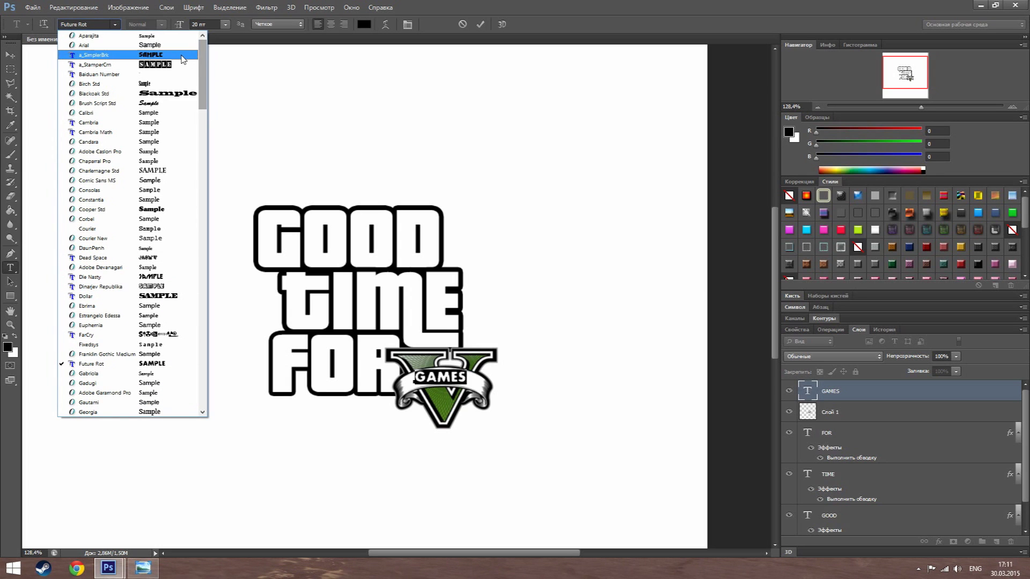
{"action": "left_click", "coordinate": [179, 286]}
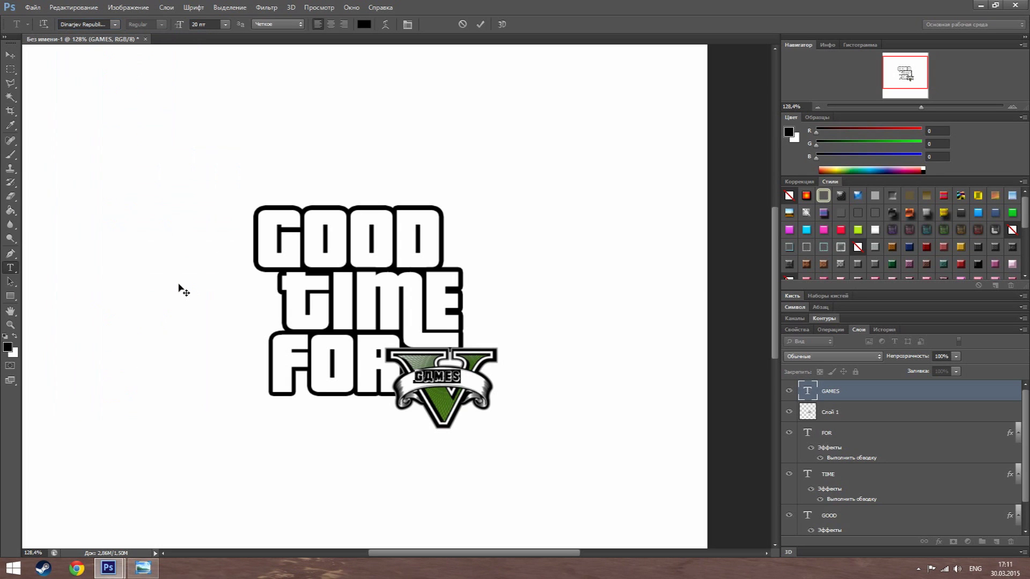
{"action": "key", "text": "ctrl+Down"}
{"action": "left_click", "coordinate": [115, 24]}
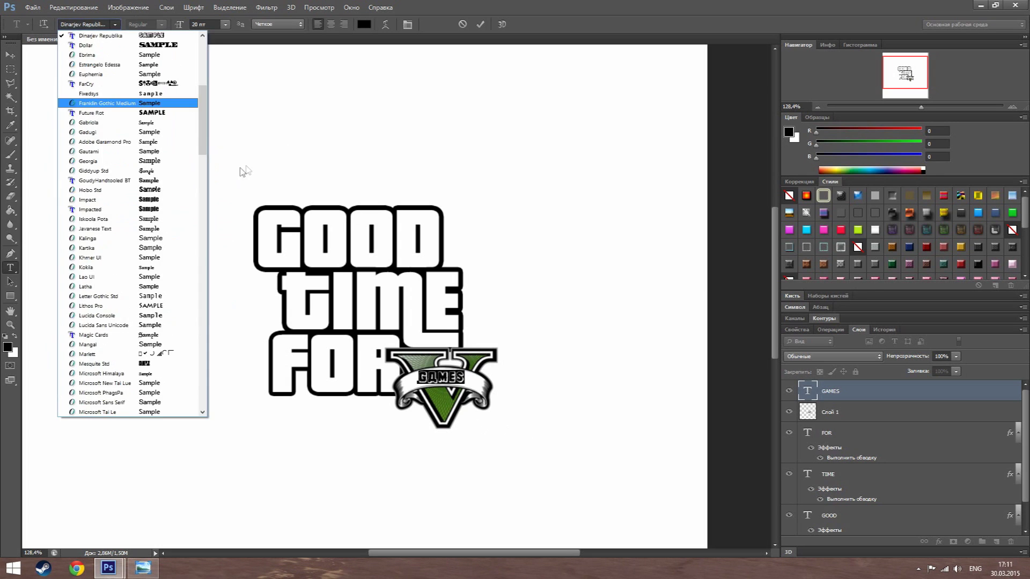
{"action": "scroll", "coordinate": [161, 160], "scroll_direction": "up", "scroll_amount": 5}
{"action": "scroll", "coordinate": [198, 91], "scroll_direction": "up", "scroll_amount": 5}
{"action": "left_click", "coordinate": [172, 57]}
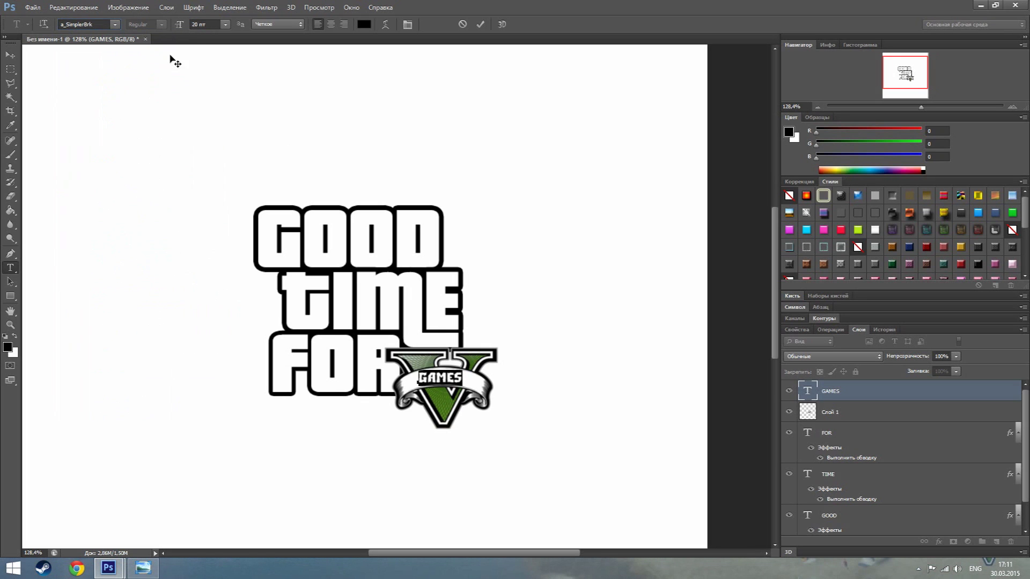
{"action": "left_click_drag", "start_coordinate": [556, 473], "coordinate": [560, 471]}
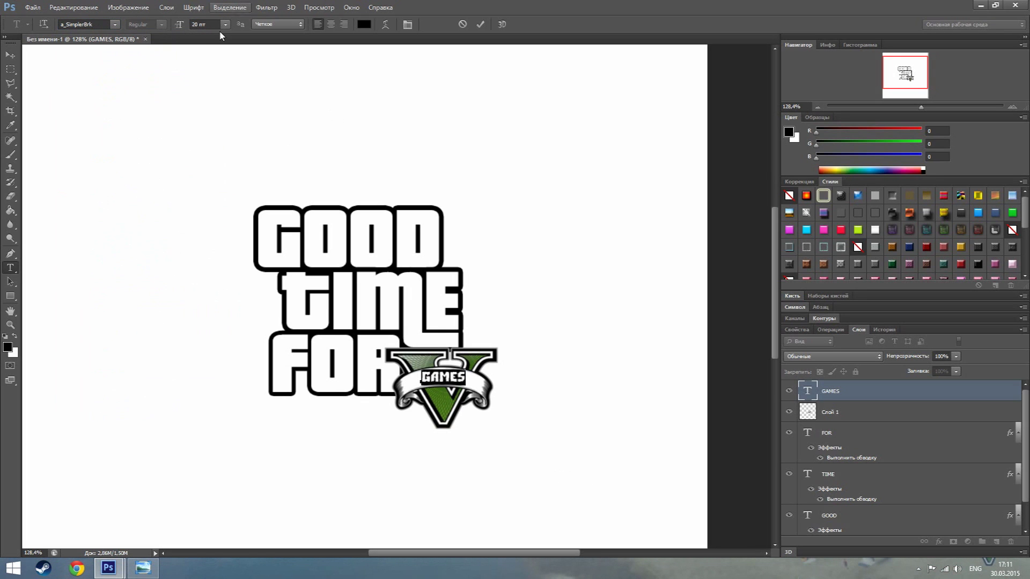
{"action": "left_click", "coordinate": [853, 413], "text": "ctrl"}
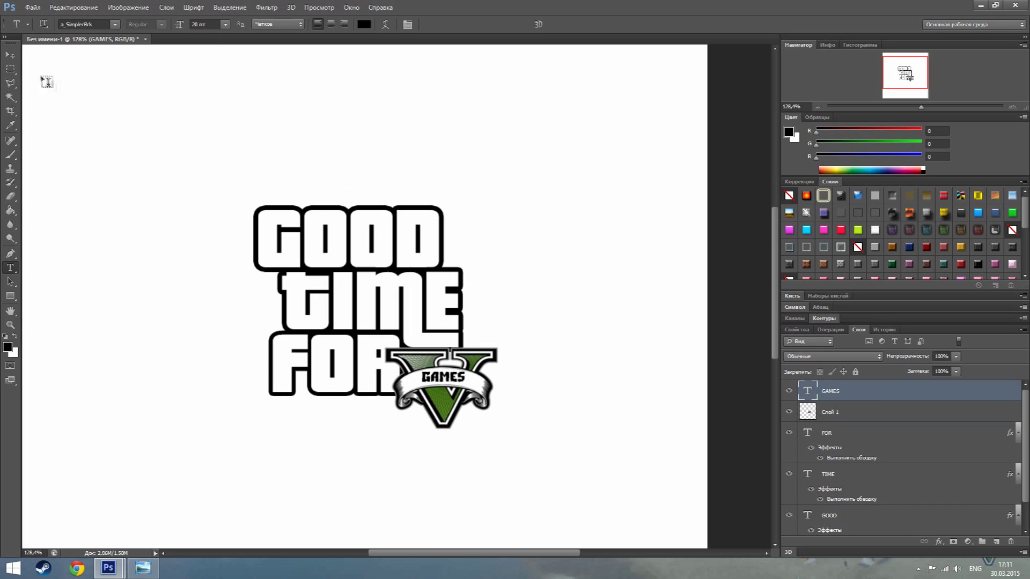
- Warp GAMES with the Arc style at a bend of +19
{"action": "key", "text": "v"}
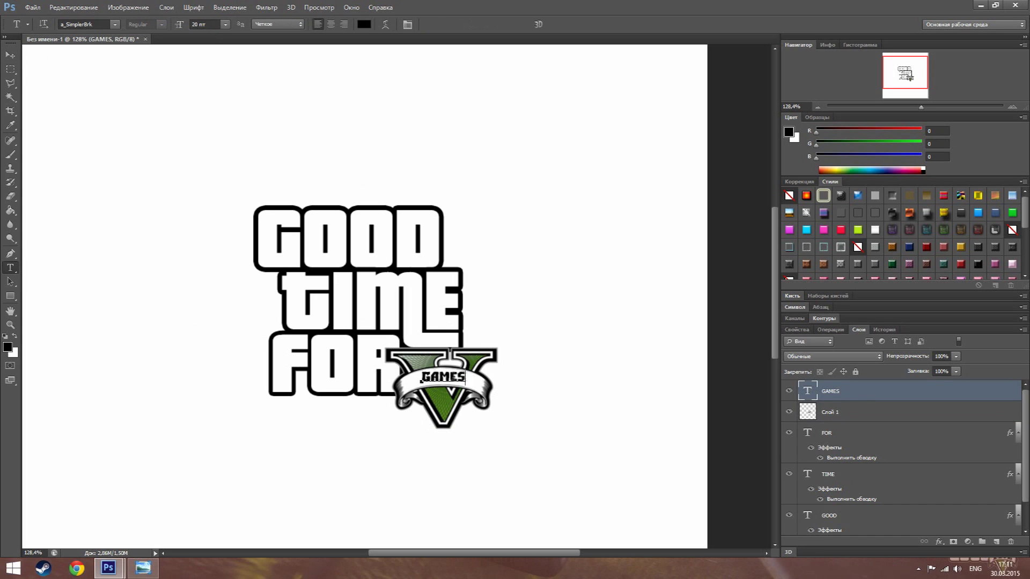
{"action": "key", "text": "t"}
{"action": "left_click", "coordinate": [194, 7]}
{"action": "left_click", "coordinate": [225, 135]}
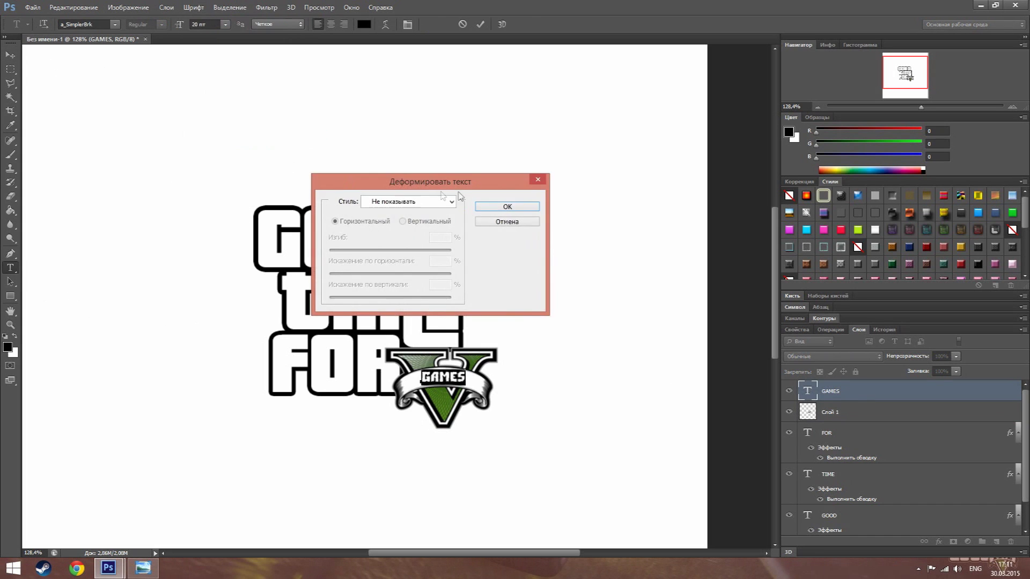
{"action": "left_click", "coordinate": [344, 155]}
{"action": "left_click", "coordinate": [311, 188]}
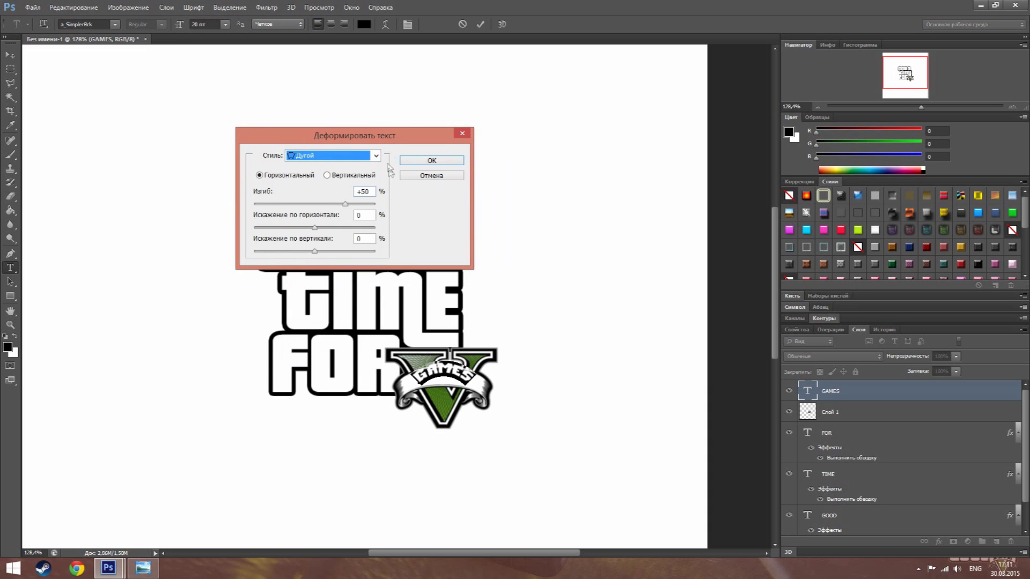
{"action": "left_click_drag", "start_coordinate": [398, 139], "coordinate": [291, 167]}
{"action": "left_click_drag", "start_coordinate": [237, 233], "coordinate": [218, 233]}
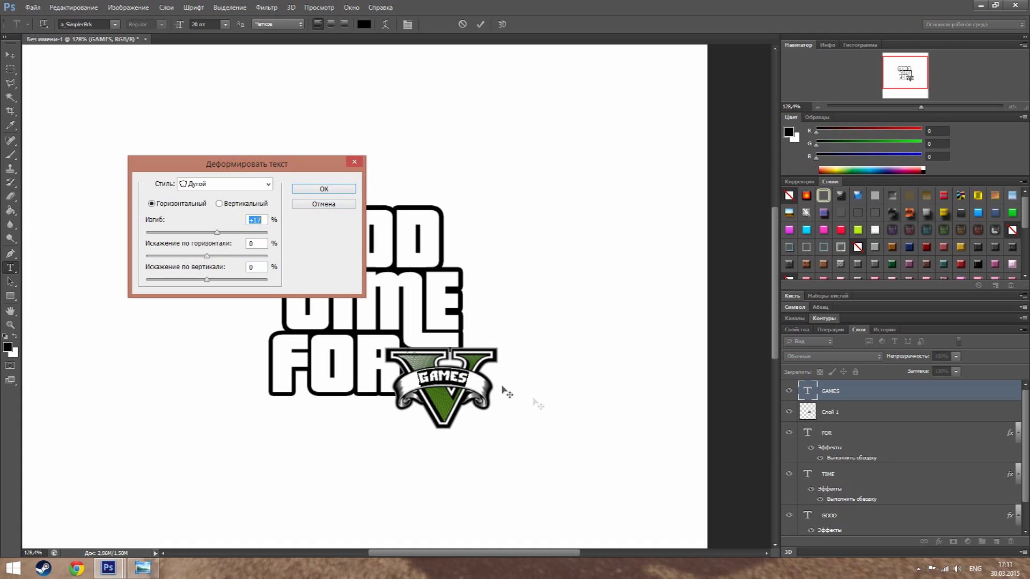
{"action": "left_click", "coordinate": [344, 190]}
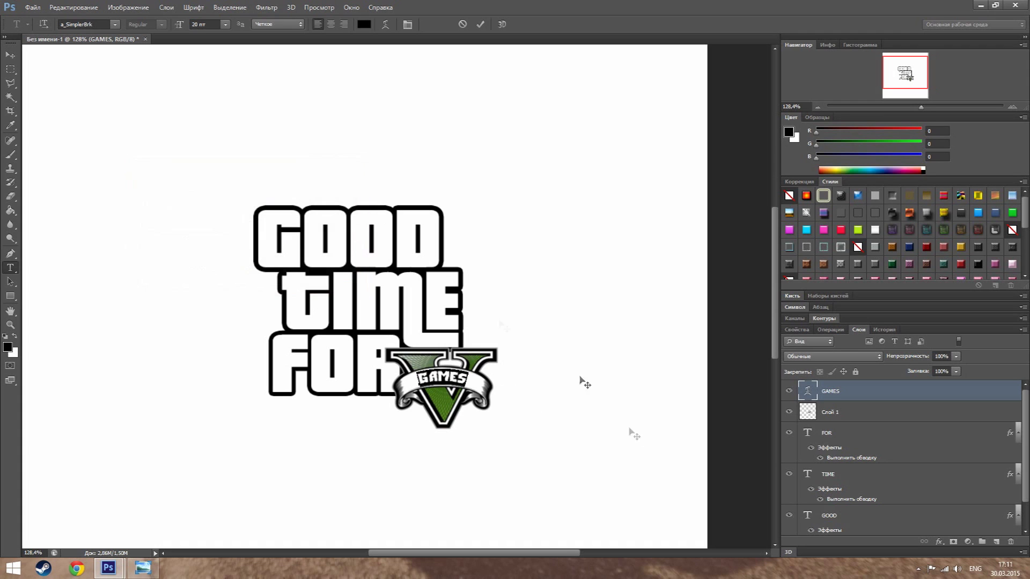
{"action": "key", "text": "v"}
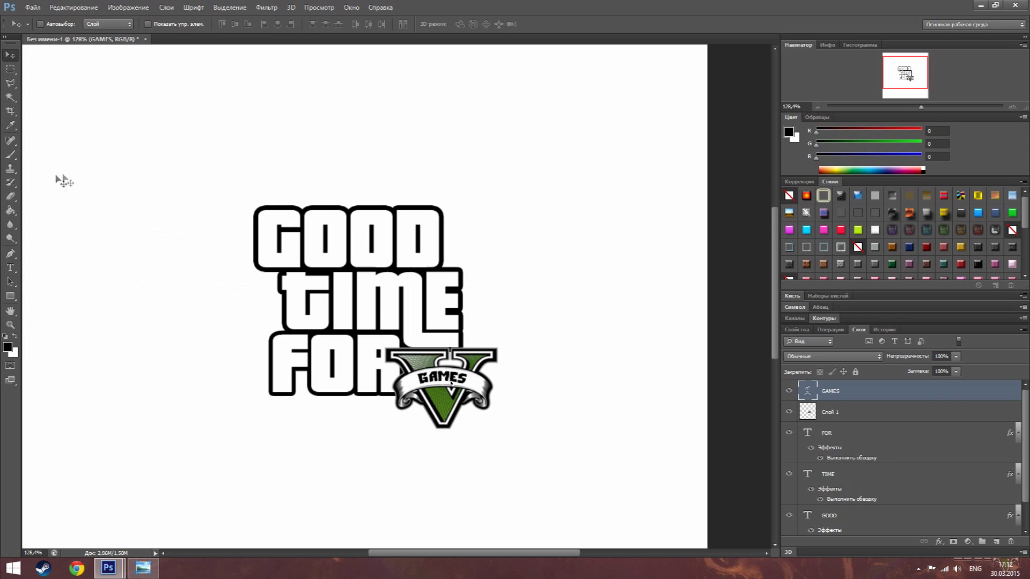
- Set GAMES to 23 pt and nudge it slightly left and down on the banner
{"action": "left_click", "coordinate": [11, 269]}
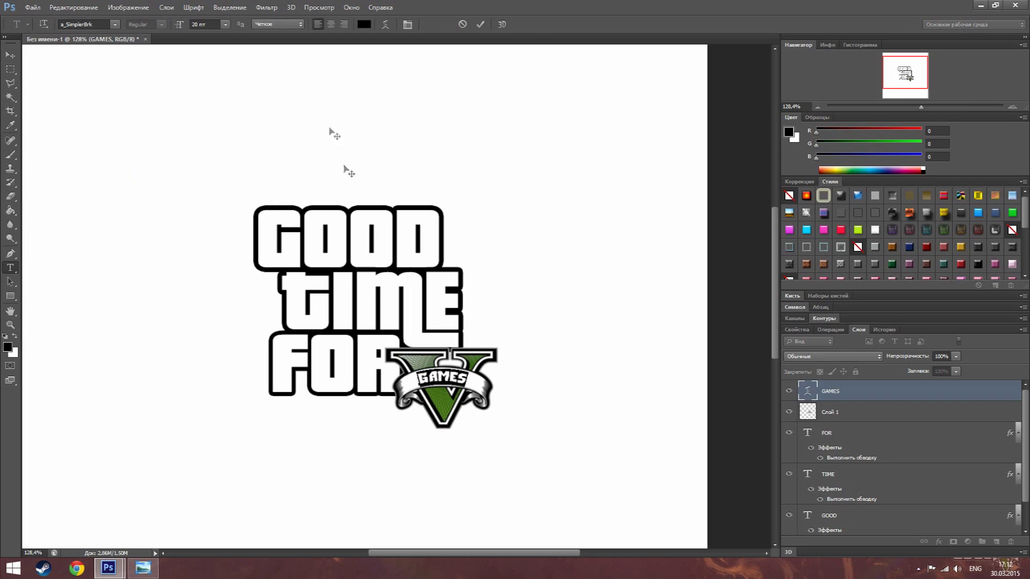
{"action": "key", "text": "Up"}
{"action": "key", "text": "Up"}
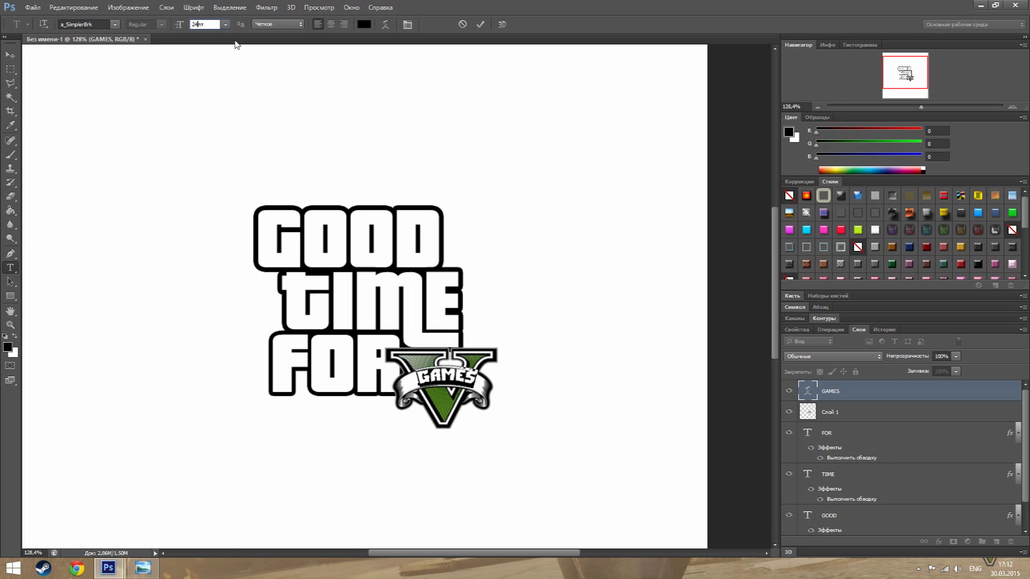
{"action": "key", "text": "BackSpace"}
{"action": "type", "text": "3"}
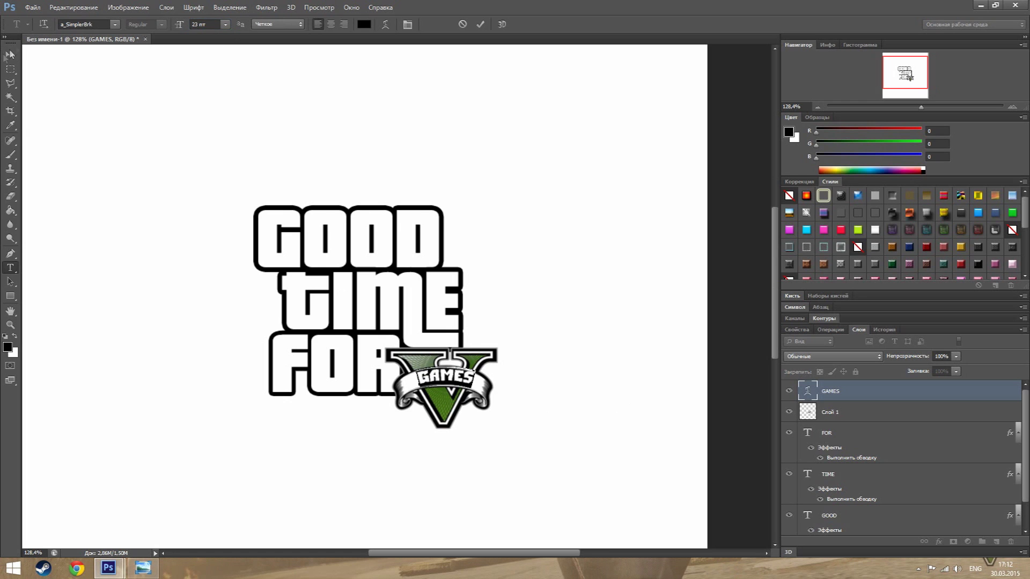
{"action": "left_click", "coordinate": [10, 54]}
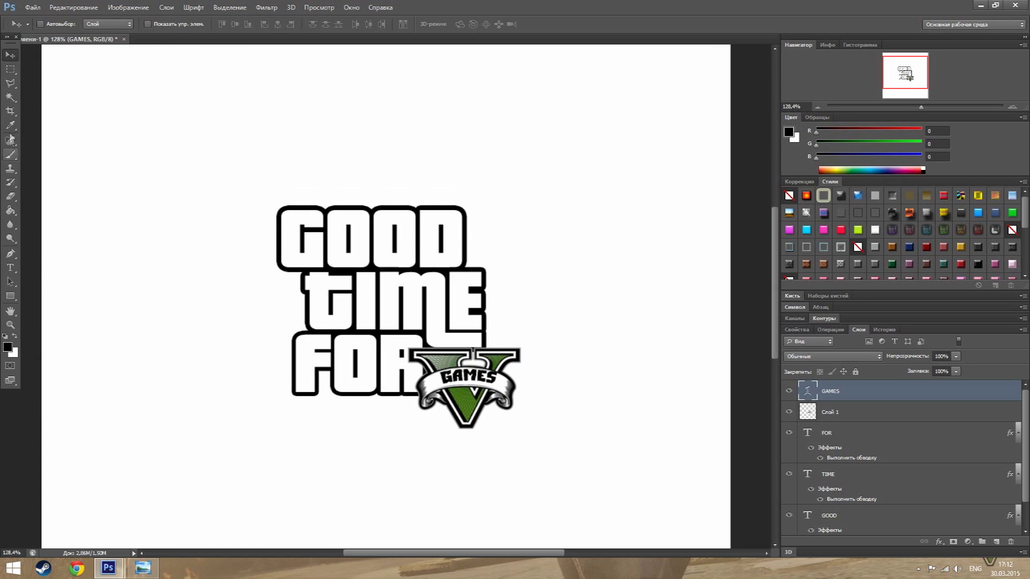
{"action": "left_click", "coordinate": [10, 54]}
{"action": "left_click_drag", "start_coordinate": [469, 381], "coordinate": [470, 392]}
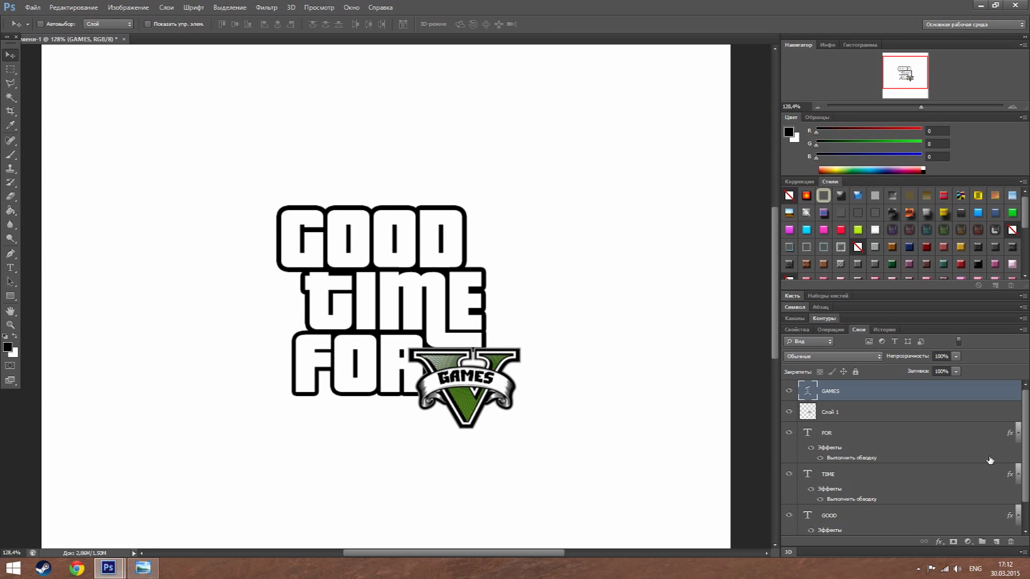
{"action": "left_click", "coordinate": [11, 266]}
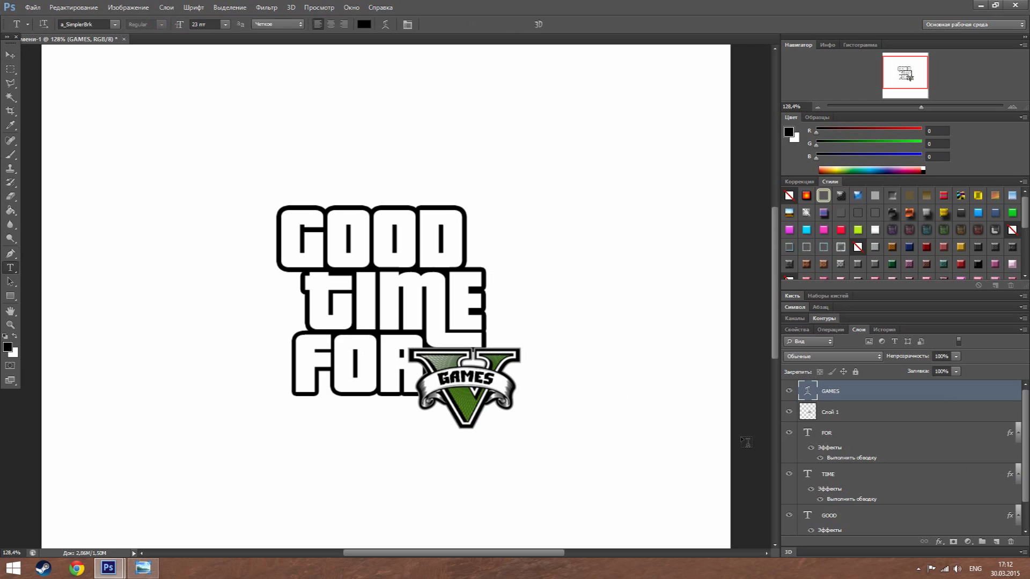
{"action": "double_click", "coordinate": [491, 375]}
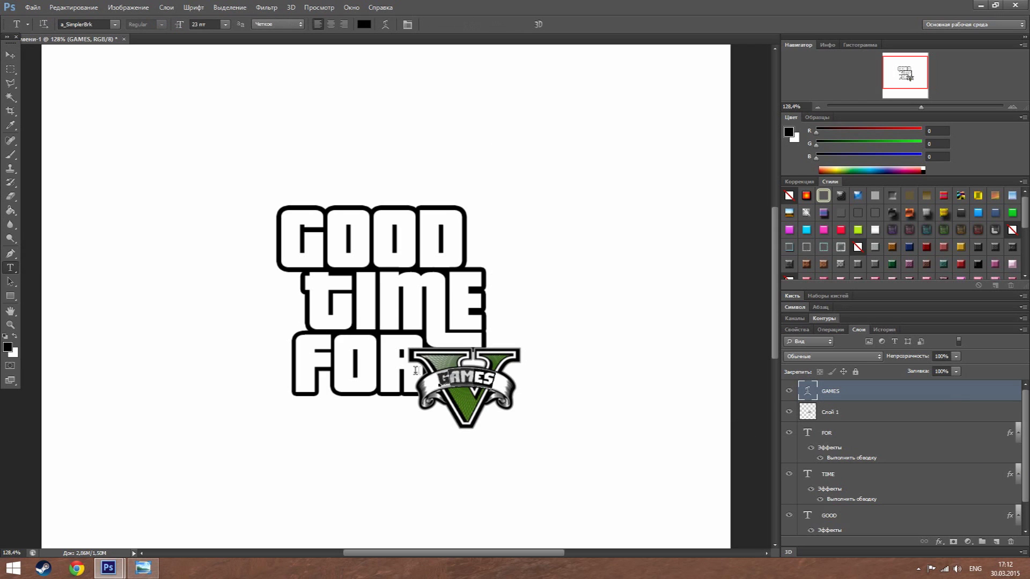
{"action": "left_click", "coordinate": [115, 24]}
{"action": "scroll", "coordinate": [202, 91], "scroll_direction": "up", "scroll_amount": 1}
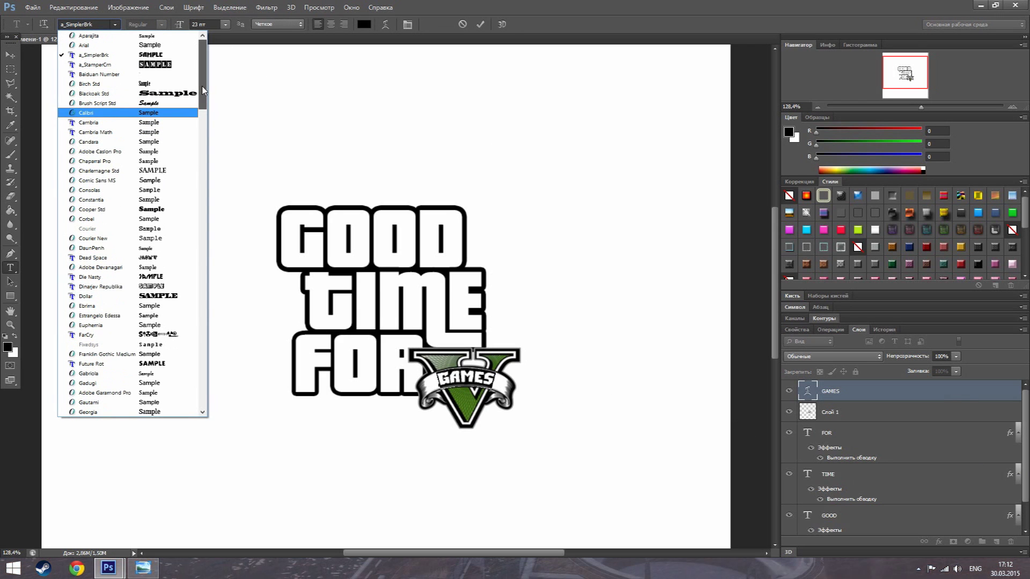
{"action": "left_click", "coordinate": [167, 297]}
{"action": "left_click", "coordinate": [115, 24]}
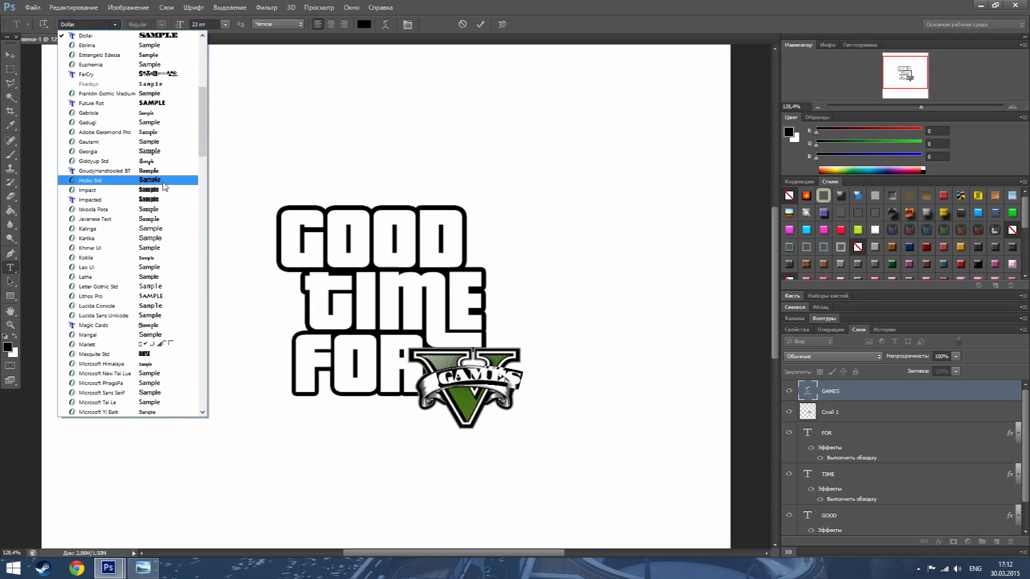
{"action": "left_click", "coordinate": [163, 187]}
{"action": "left_click", "coordinate": [115, 25]}
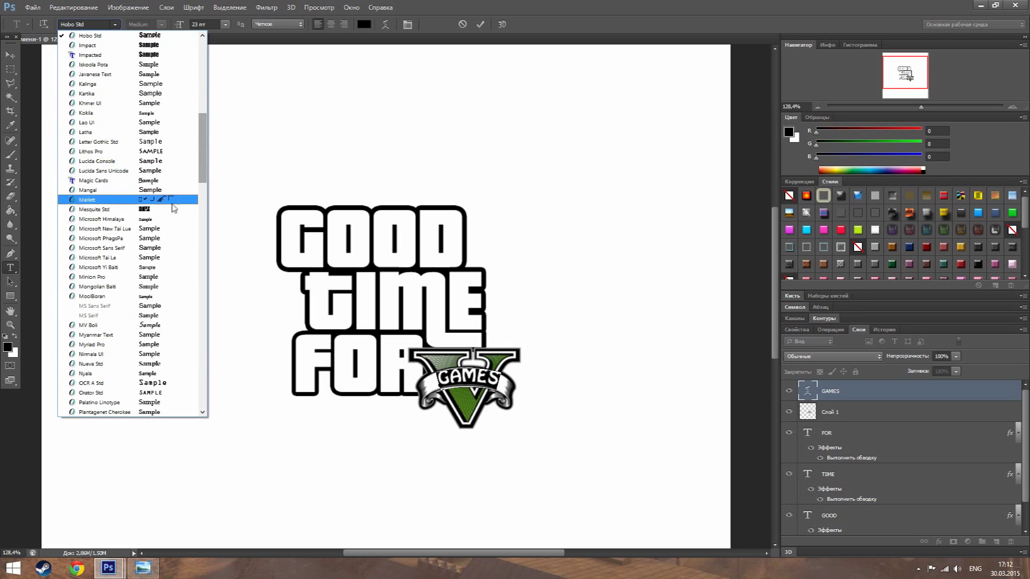
{"action": "left_click", "coordinate": [134, 200]}
{"action": "left_click", "coordinate": [115, 24]}
{"action": "scroll", "coordinate": [209, 224], "scroll_direction": "down", "scroll_amount": 2}
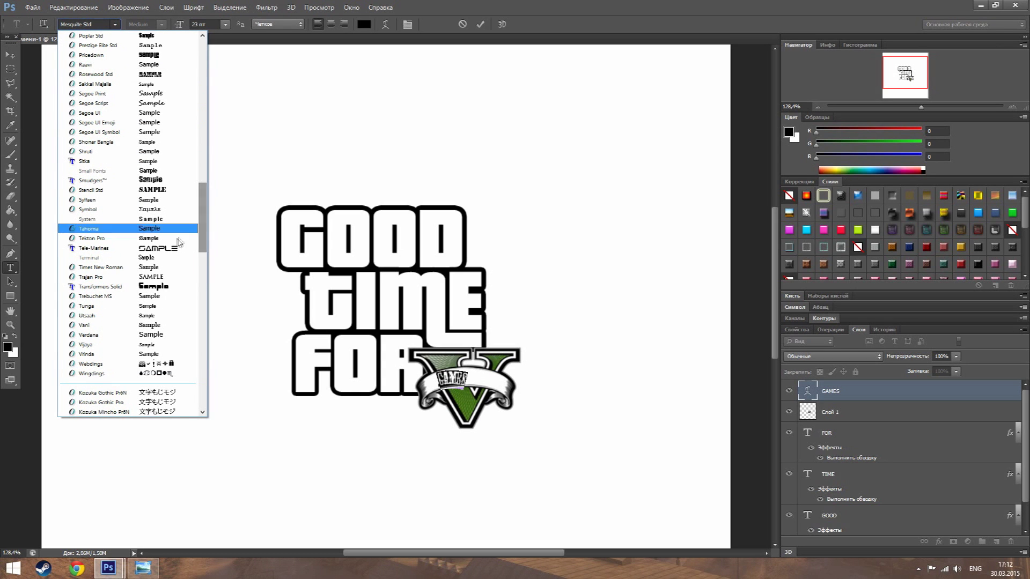
{"action": "left_click", "coordinate": [163, 184]}
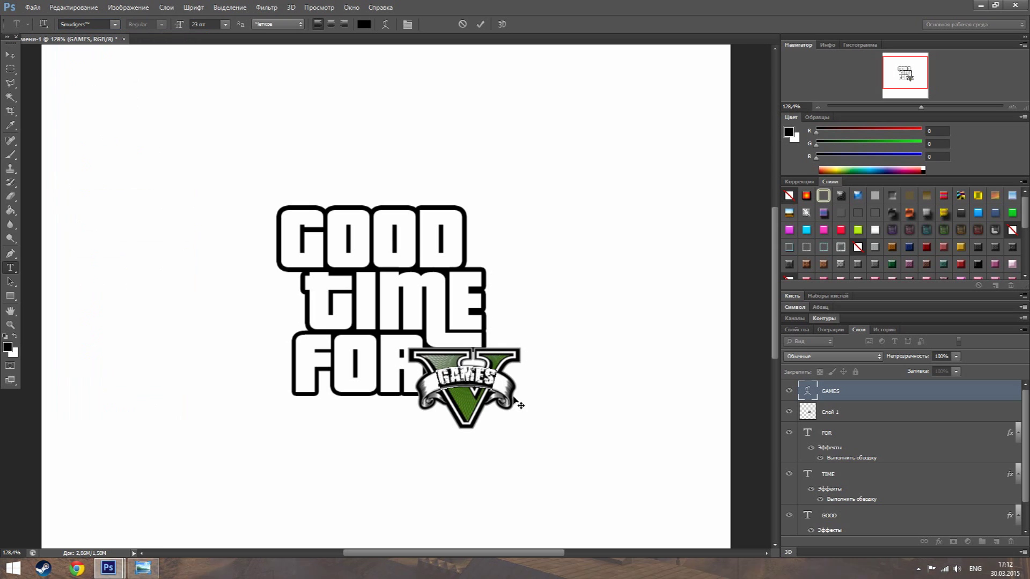
{"action": "left_click", "coordinate": [115, 24]}
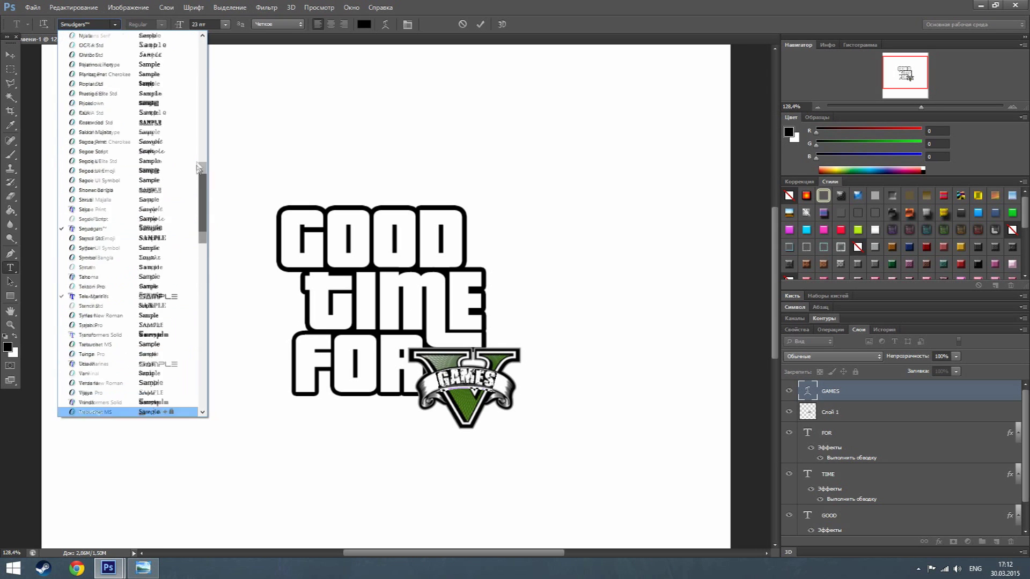
{"action": "left_click_drag", "start_coordinate": [201, 161], "coordinate": [199, 57]}
{"action": "left_click", "coordinate": [193, 55]}
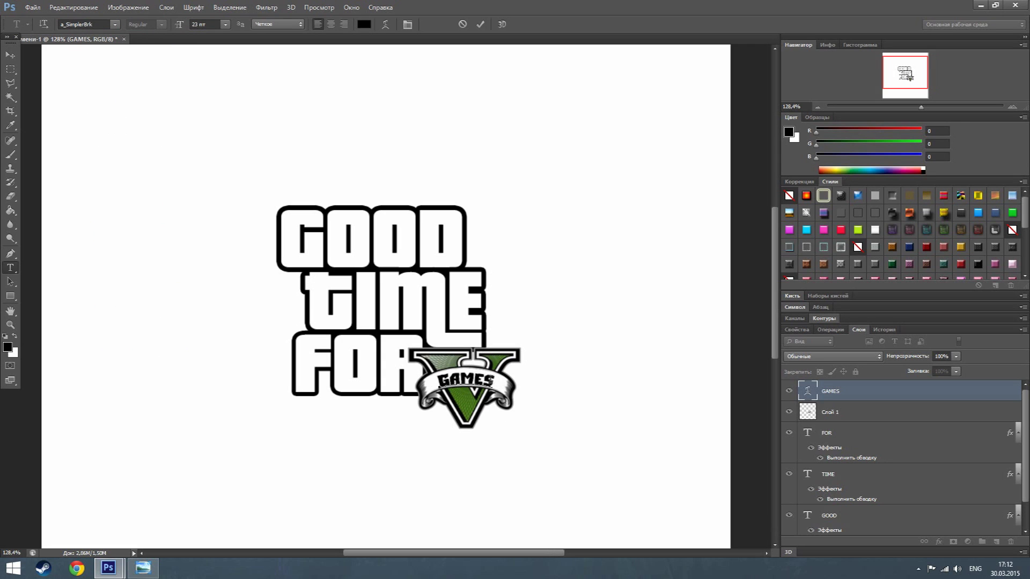
{"action": "left_click", "coordinate": [11, 55]}
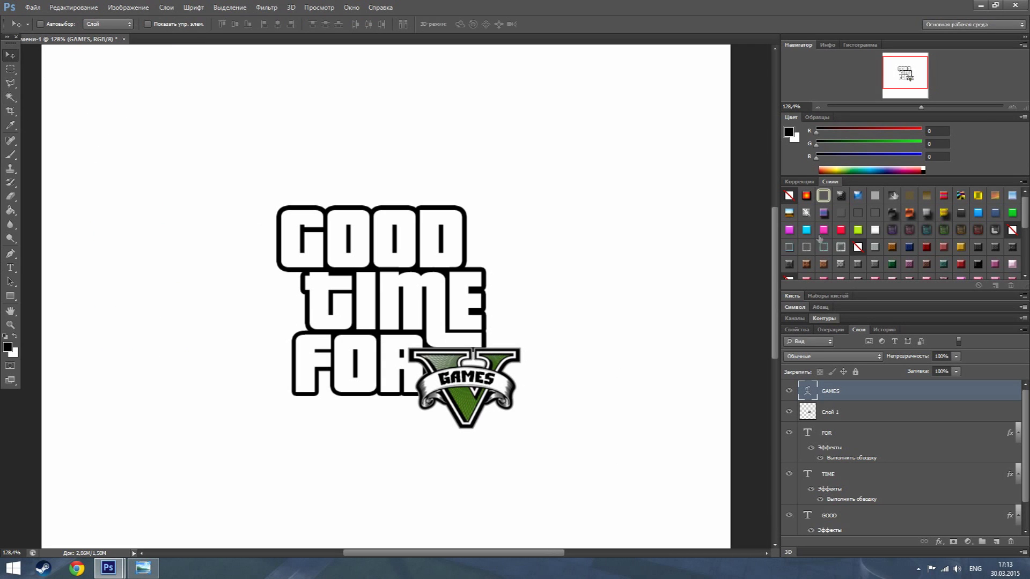
- Zoom to 100% on the full logo and briefly compare it in Windows Photo Viewer
{"action": "left_click_drag", "start_coordinate": [922, 107], "coordinate": [917, 109]}
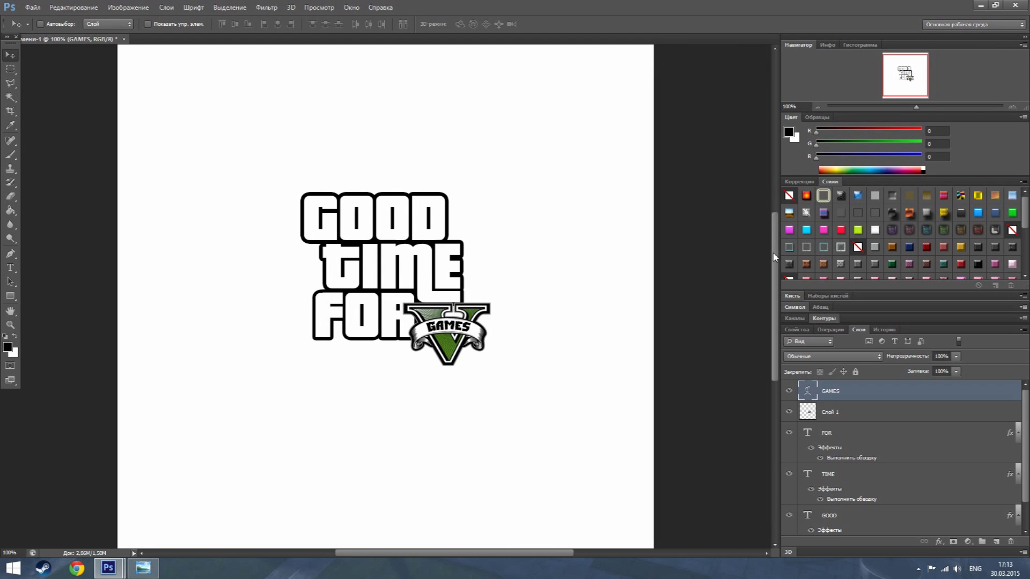
{"action": "left_click_drag", "start_coordinate": [774, 258], "coordinate": [774, 246]}
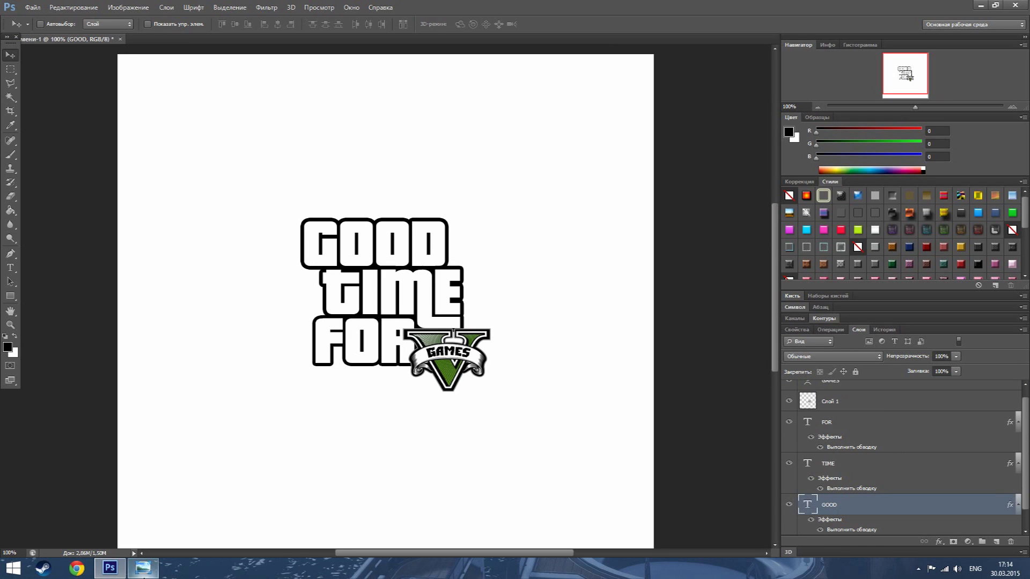
{"action": "left_click", "coordinate": [143, 569]}
{"action": "left_click", "coordinate": [144, 574]}
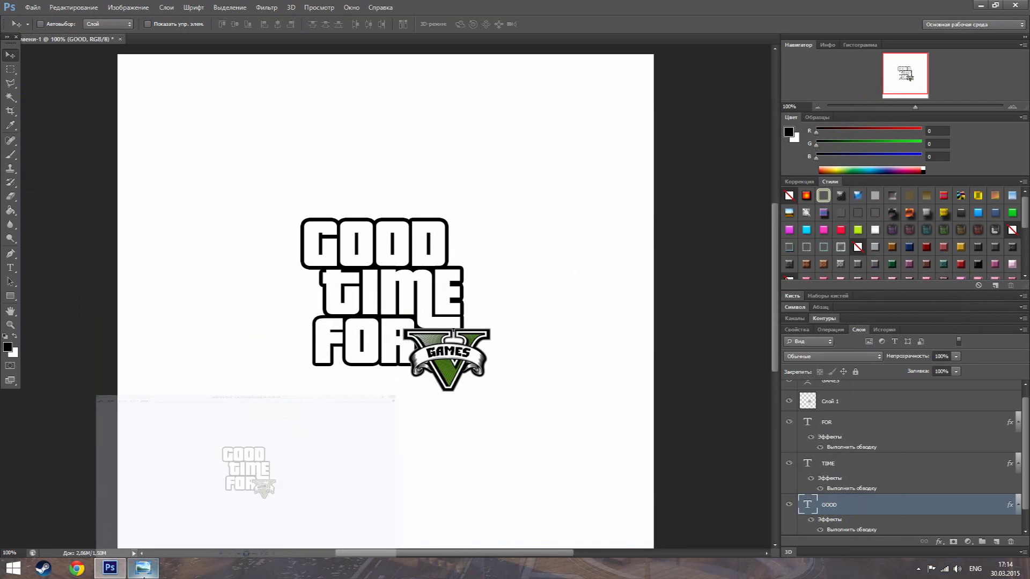
- Set the Stroke size in the GOOD layer's style to 7 px and confirm
{"action": "right_click", "coordinate": [845, 505]}
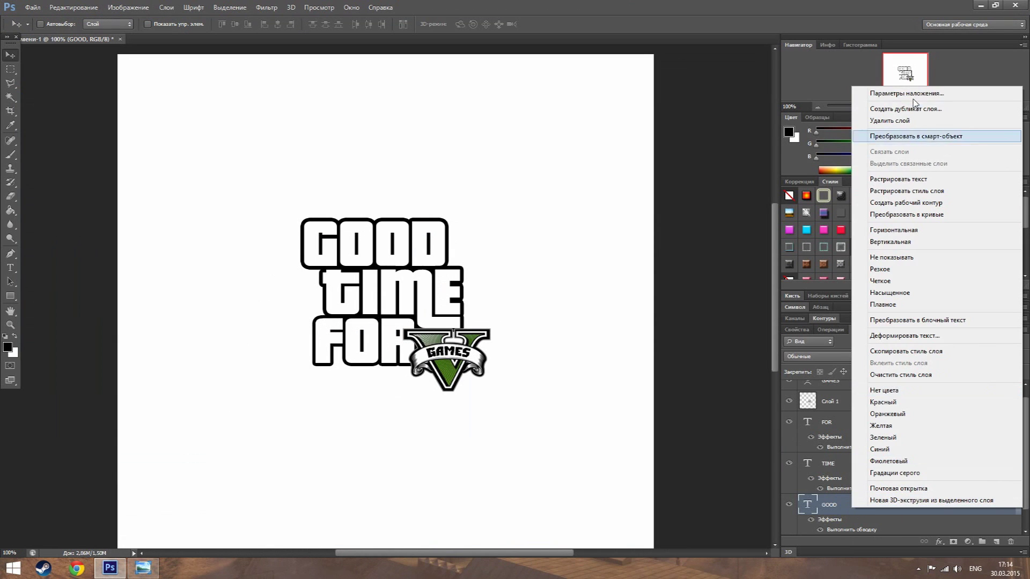
{"action": "key", "text": "Escape"}
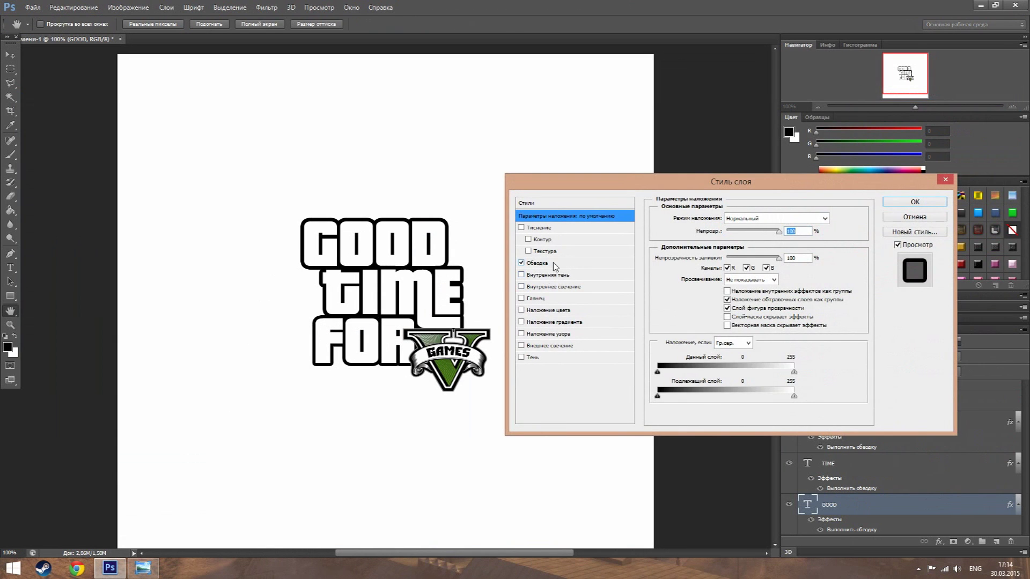
{"action": "left_click", "coordinate": [554, 263]}
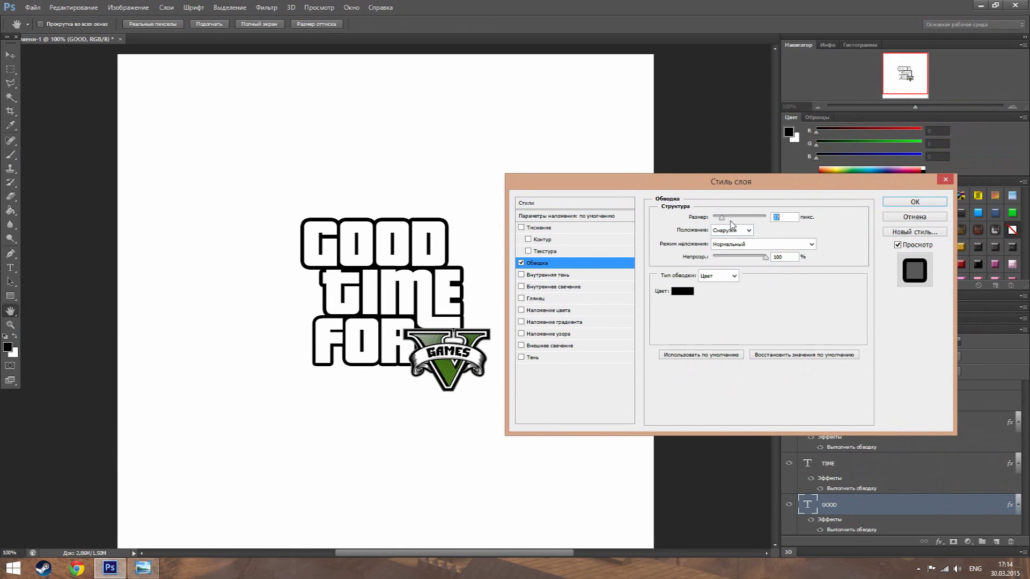
{"action": "left_click_drag", "start_coordinate": [731, 224], "coordinate": [719, 233]}
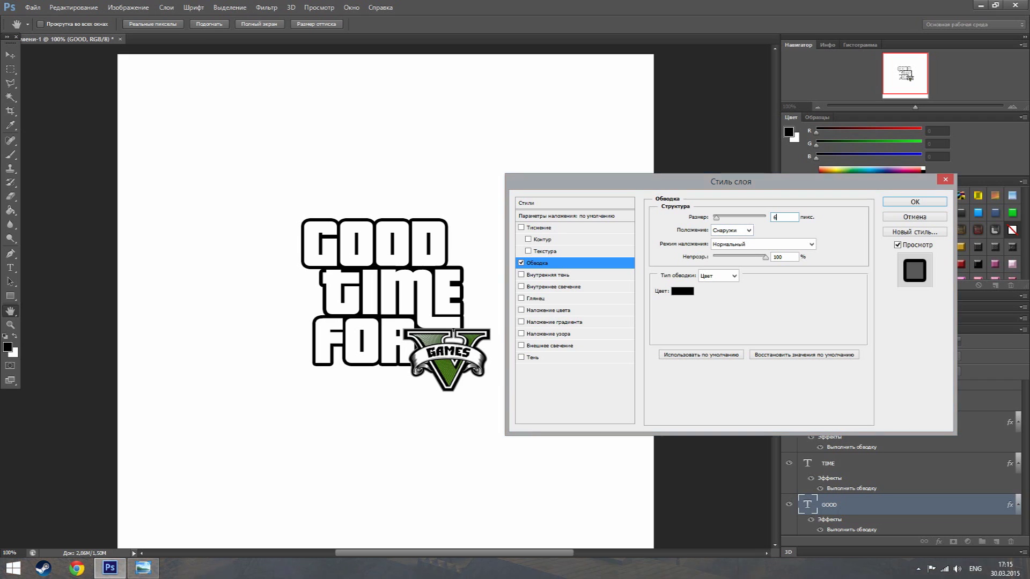
{"action": "type", "text": "7"}
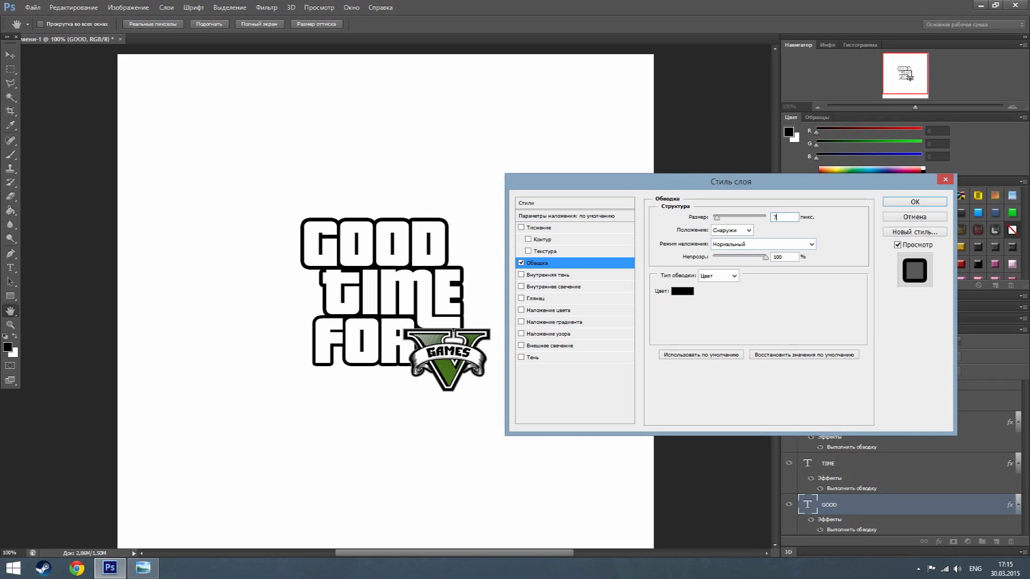
{"action": "left_click", "coordinate": [914, 201]}
- Scroll the Layers panel to bring the lower layers into view
{"action": "scroll", "coordinate": [1026, 428], "scroll_direction": "down", "scroll_amount": 2}
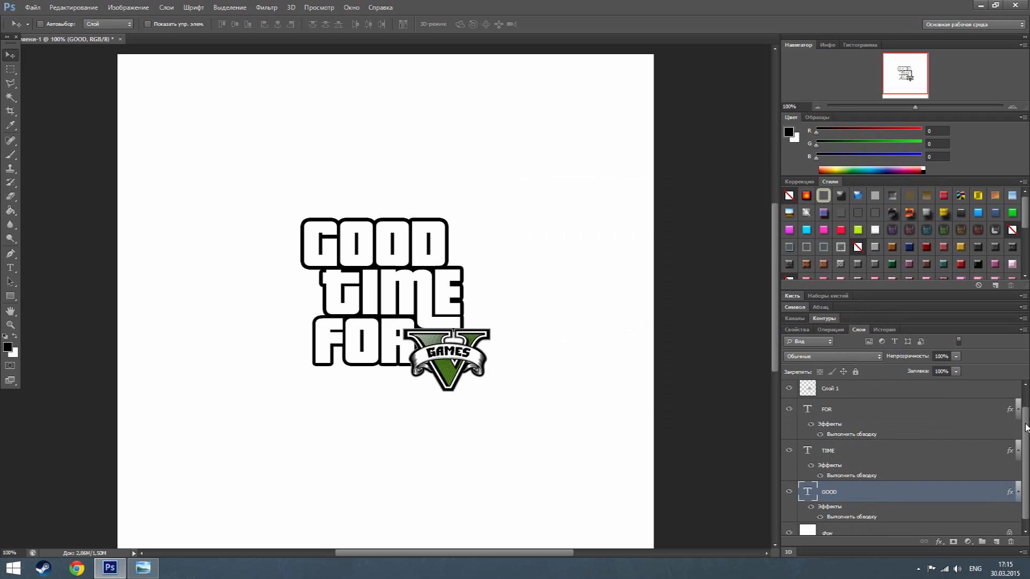
{"action": "left_click_drag", "start_coordinate": [1026, 428], "coordinate": [1028, 410]}
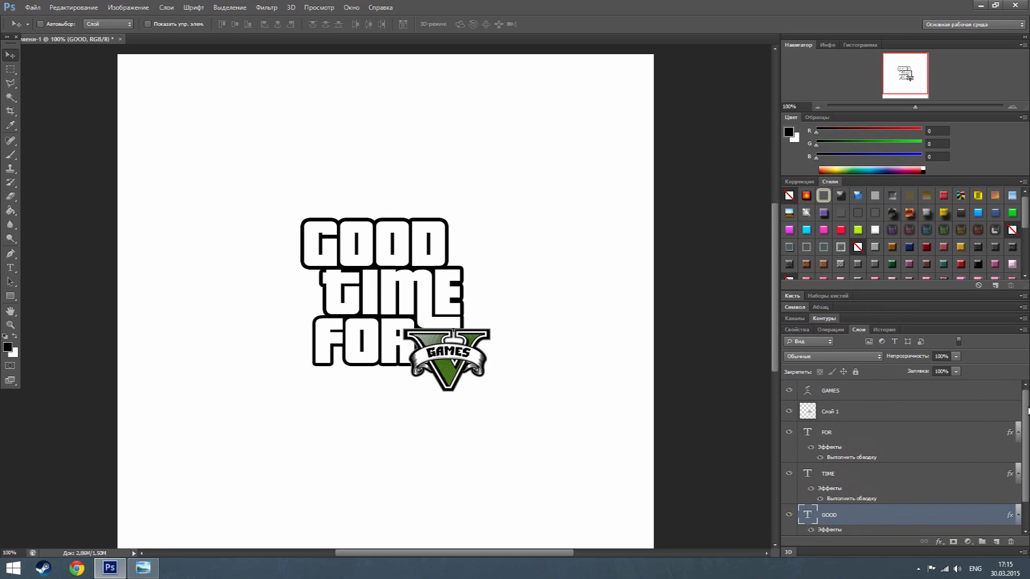